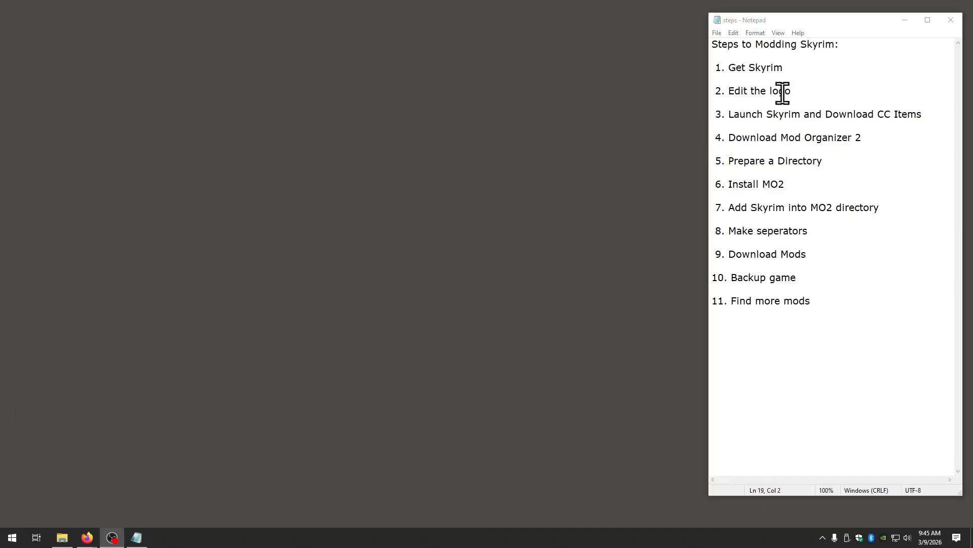
Step: Switch to Firefox, download the Windows Steam installer SteamSetup.exe from the Steam website, and run it
drag(782, 68, 682, 77)
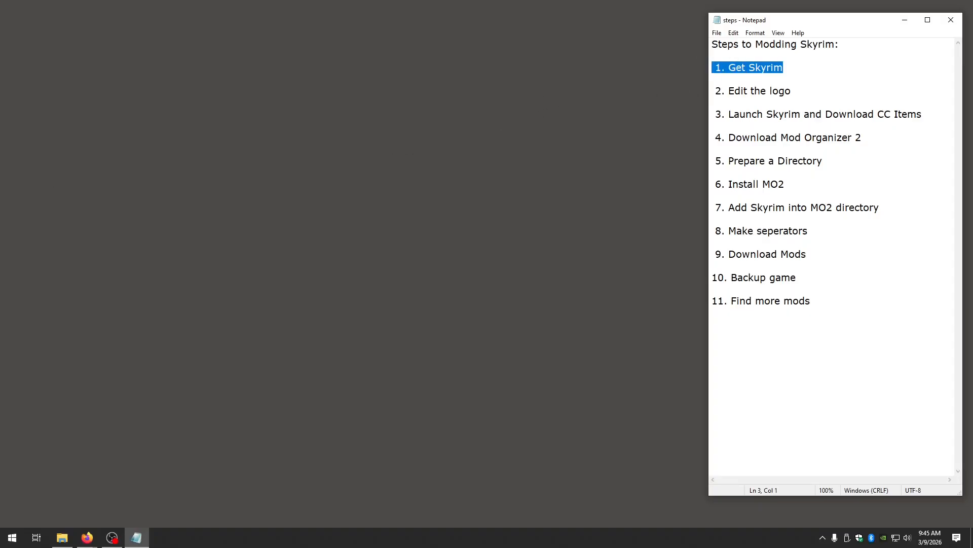
key(alt+Tab)
drag(394, 46, 416, 45)
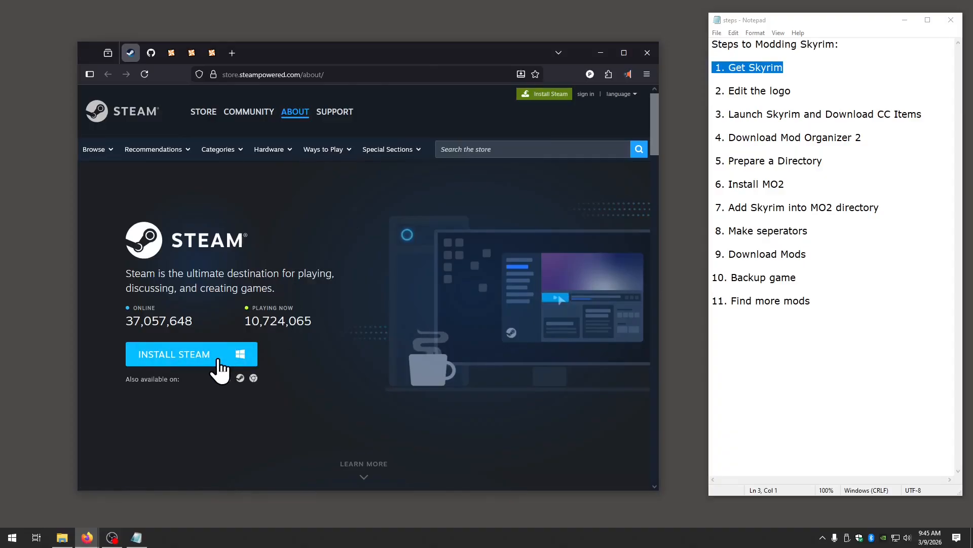
click(181, 355)
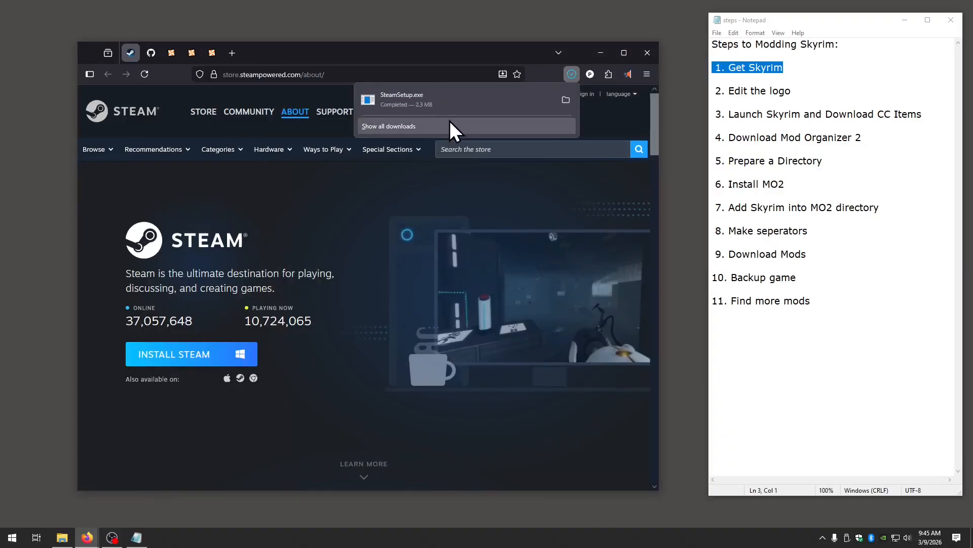
click(425, 98)
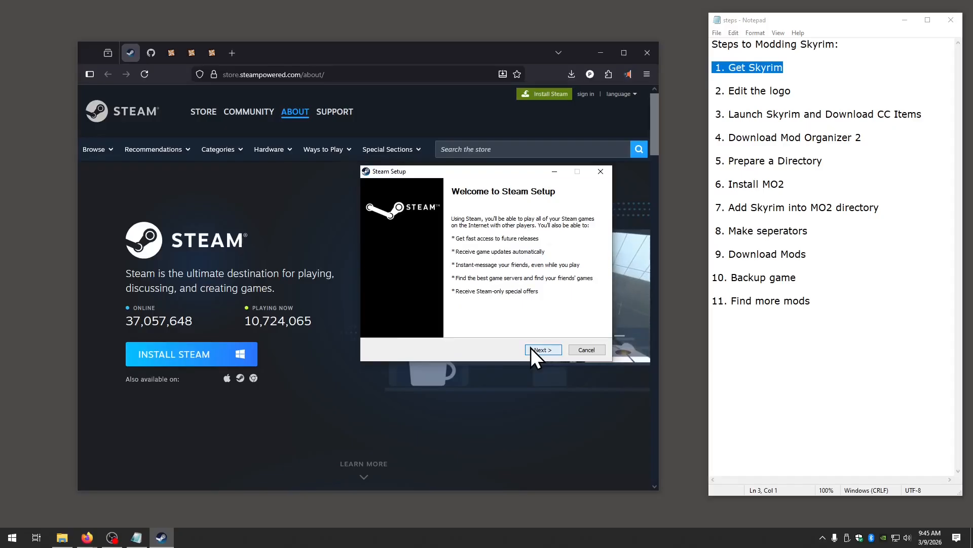
Step: Install Steam in English to C:\Program Files (x86)\Steam and launch it when setup completes
click(531, 348)
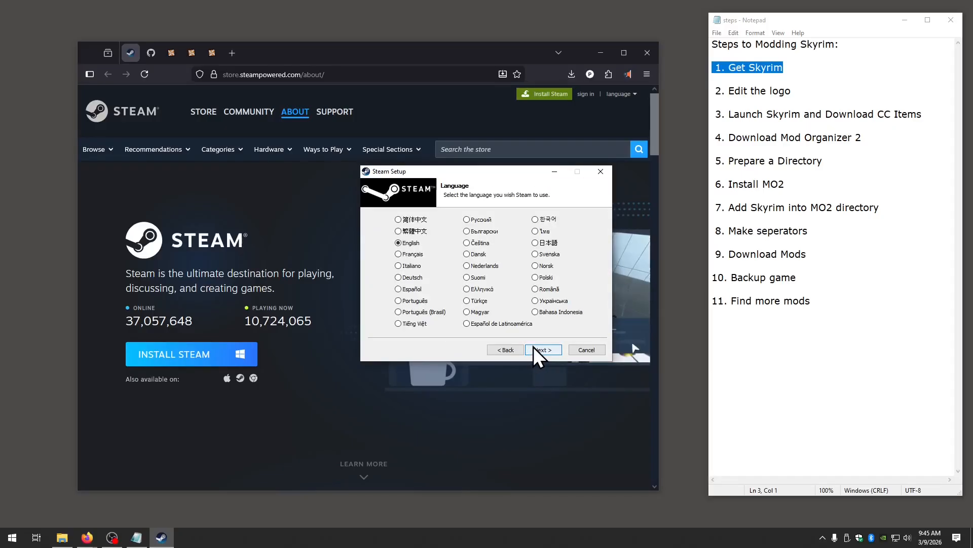
click(534, 348)
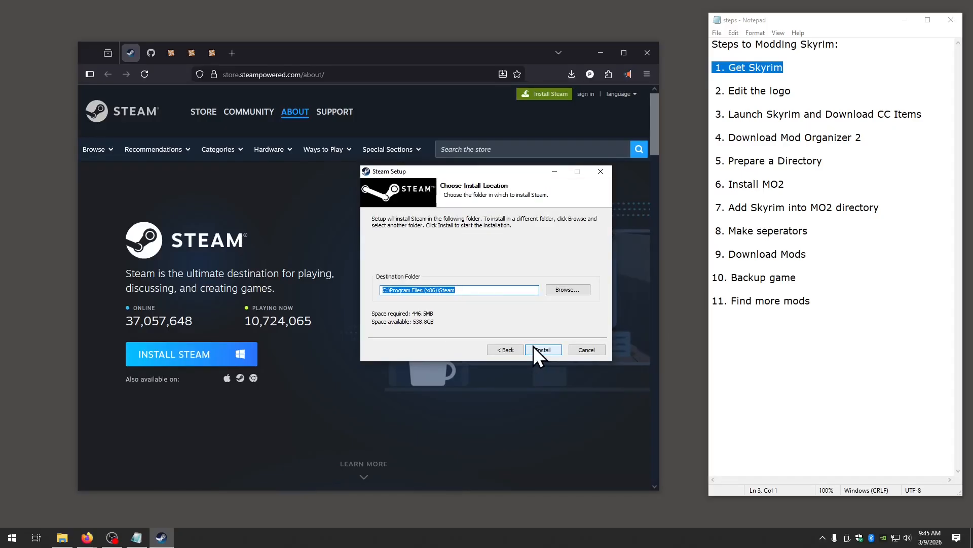
click(535, 348)
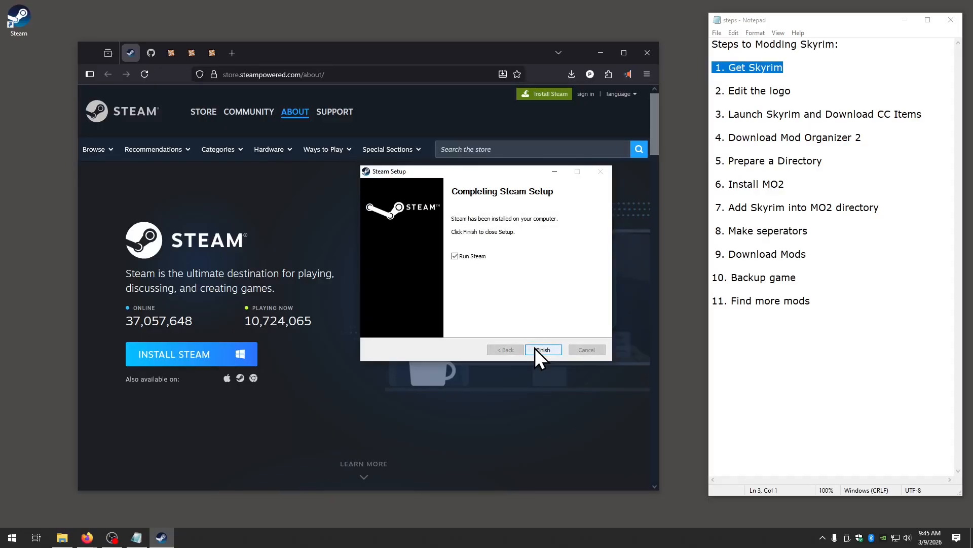
click(534, 348)
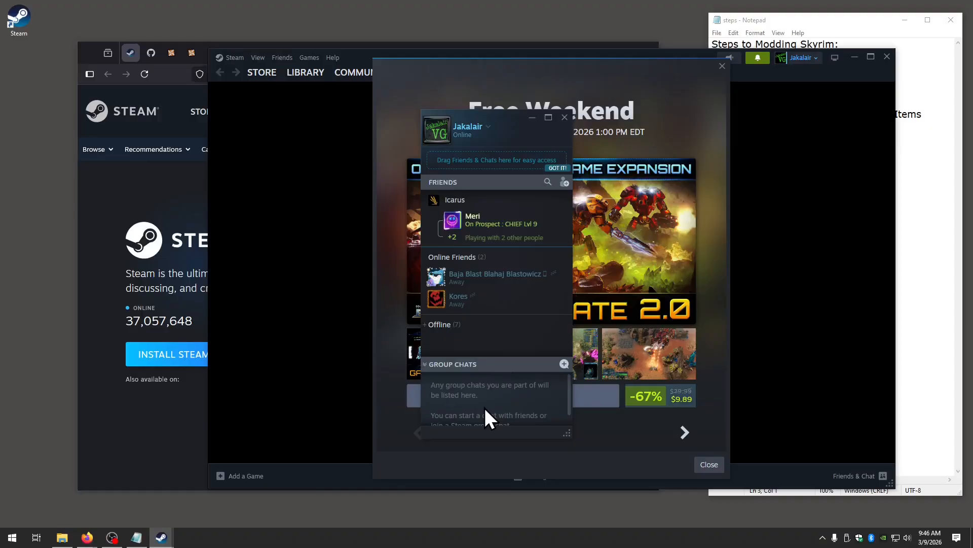
Step: Close the friends list and the promotional offers window
click(564, 117)
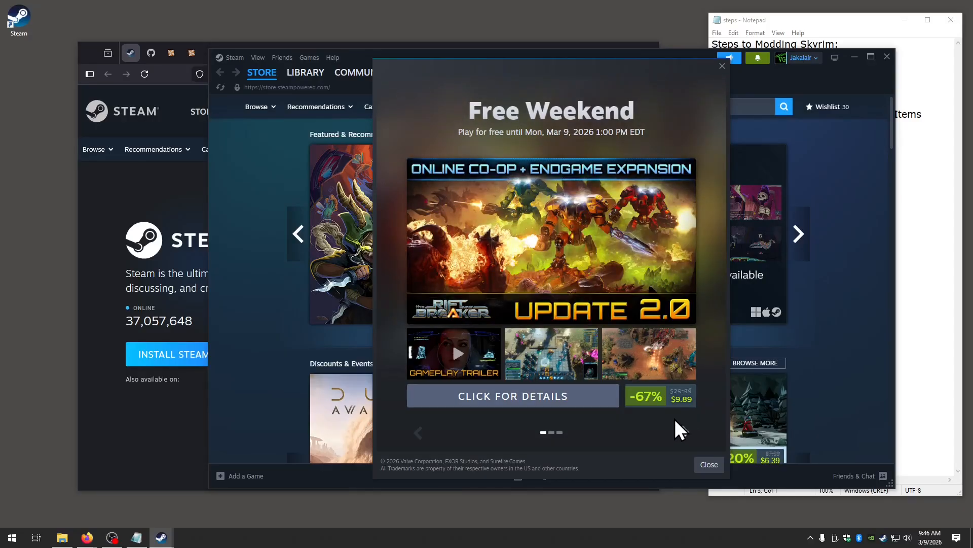
click(682, 431)
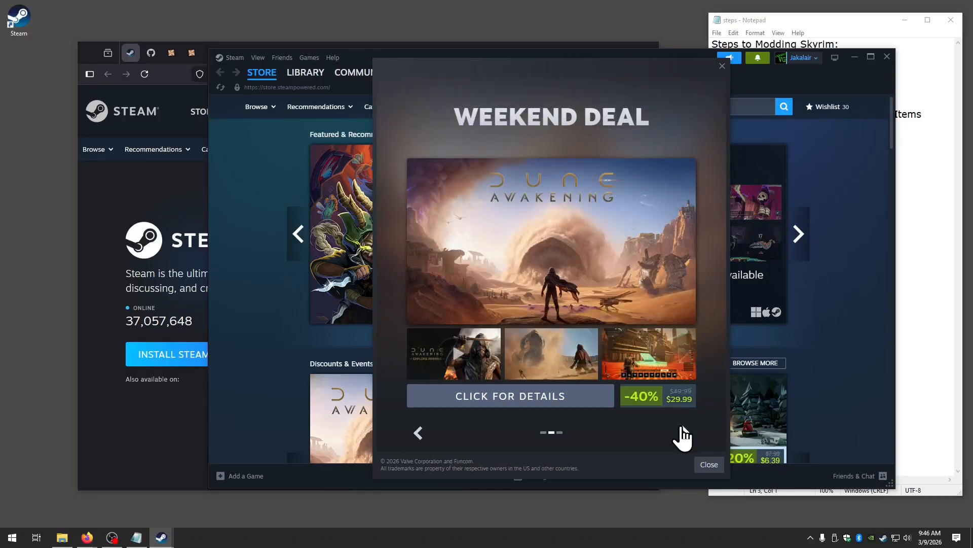
click(709, 464)
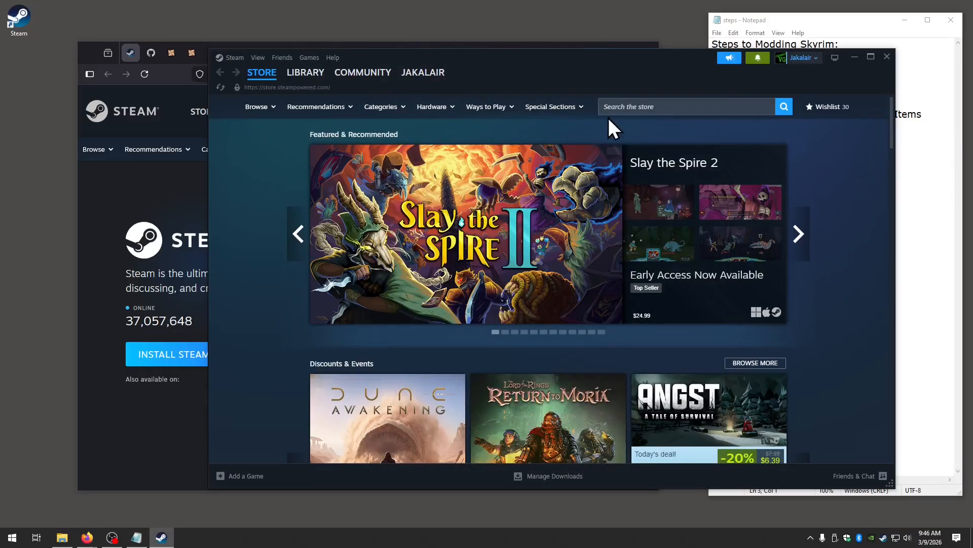
Step: Search the Steam store for "skyrim" and open the Skyrim Anniversary Upgrade page, passing the age check
click(633, 107)
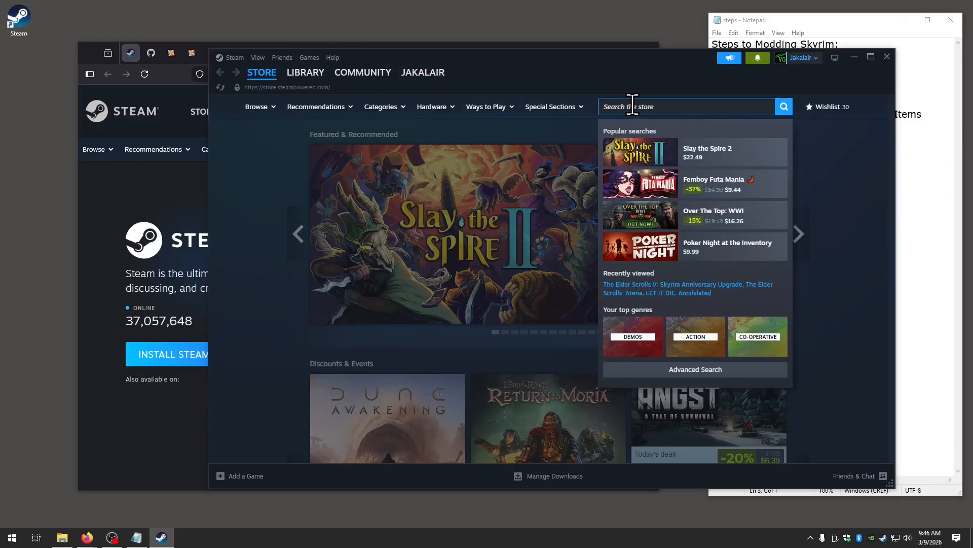
text(skyrim)
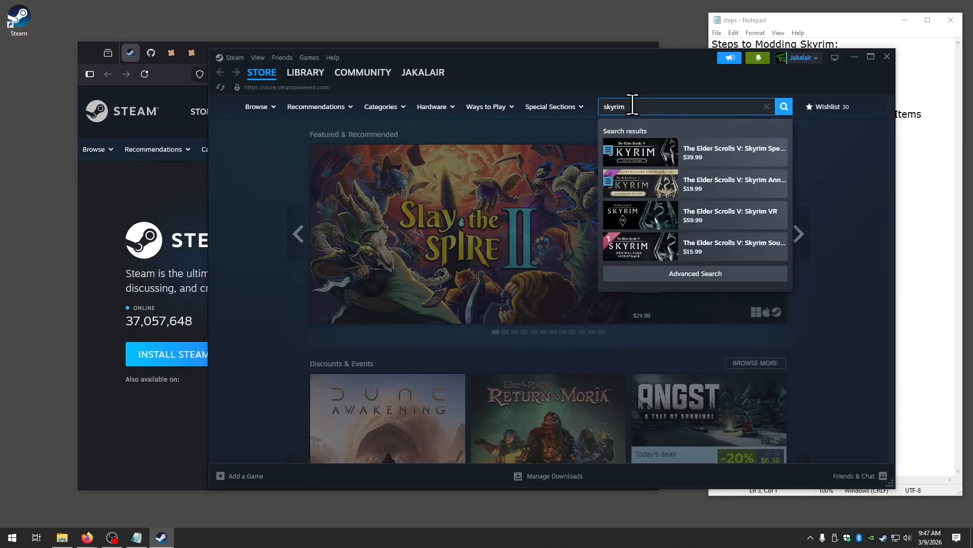
click(699, 185)
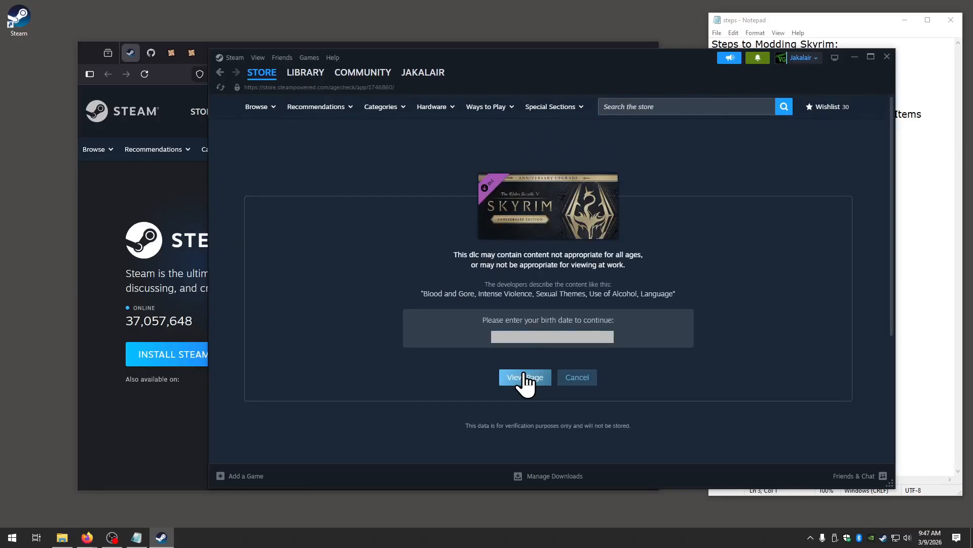
click(523, 373)
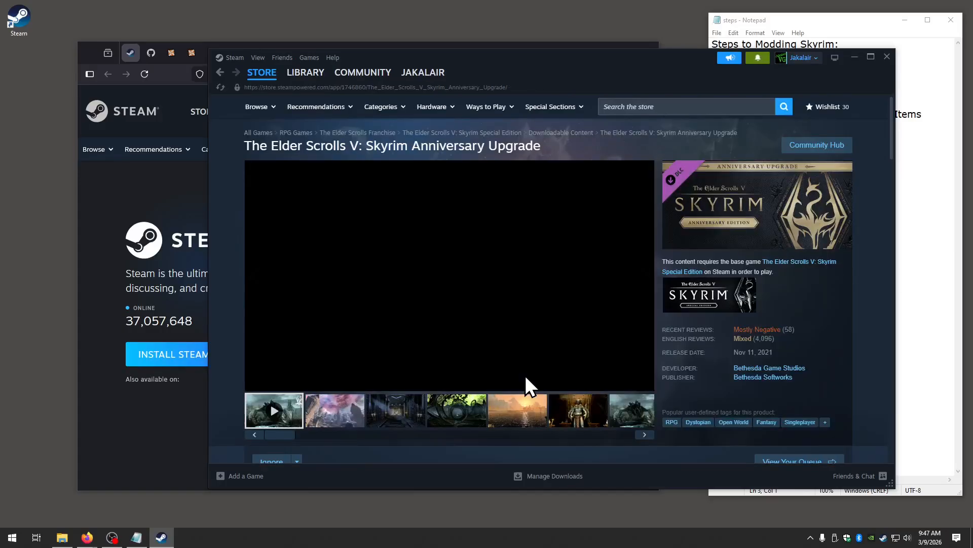
Step: Install Skyrim Special Edition to Local Drive (C:) with desktop and start menu shortcuts, accepting the EULA
scroll(524, 382, down, 5)
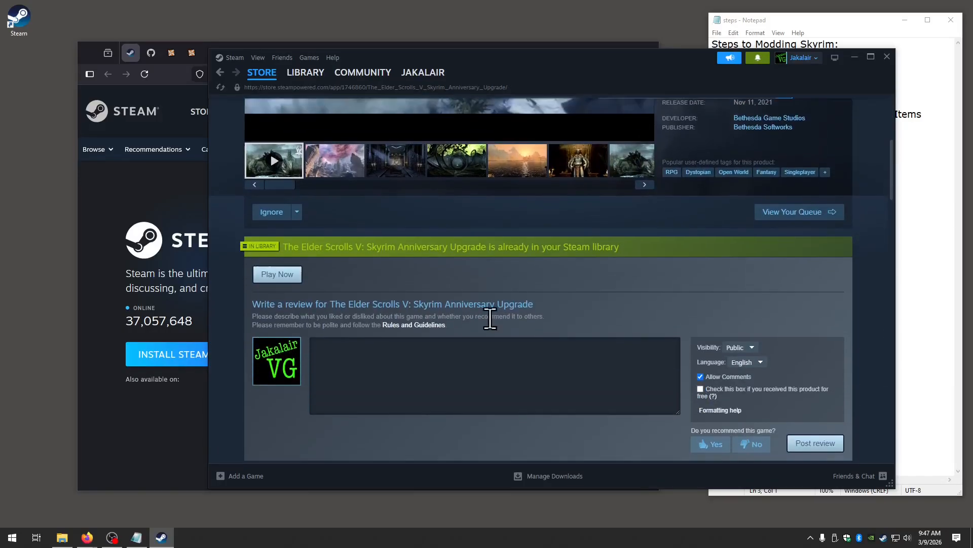
click(292, 275)
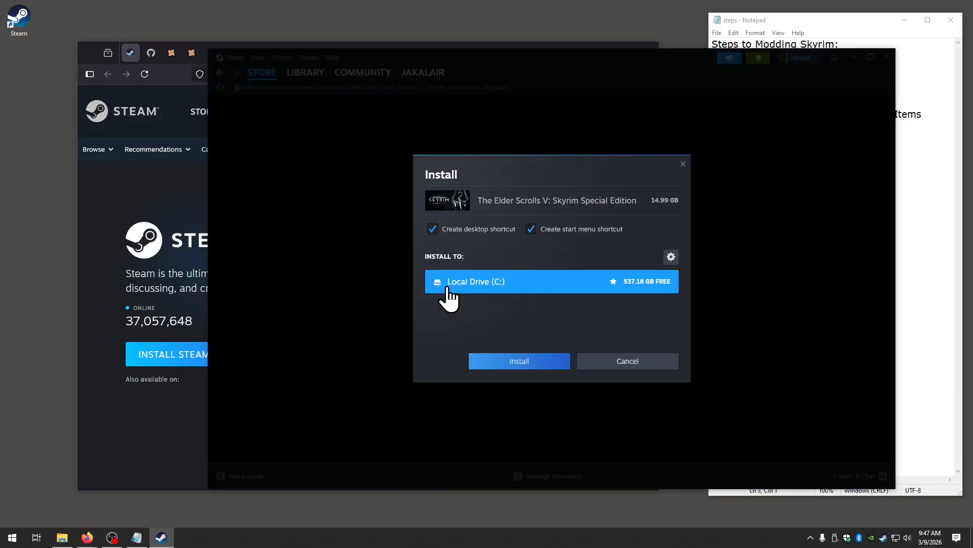
click(518, 363)
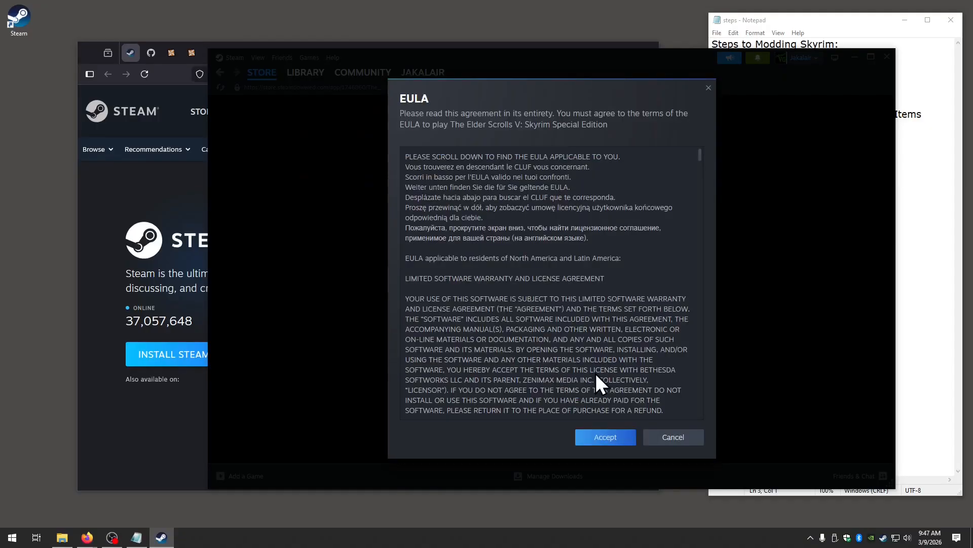
click(597, 435)
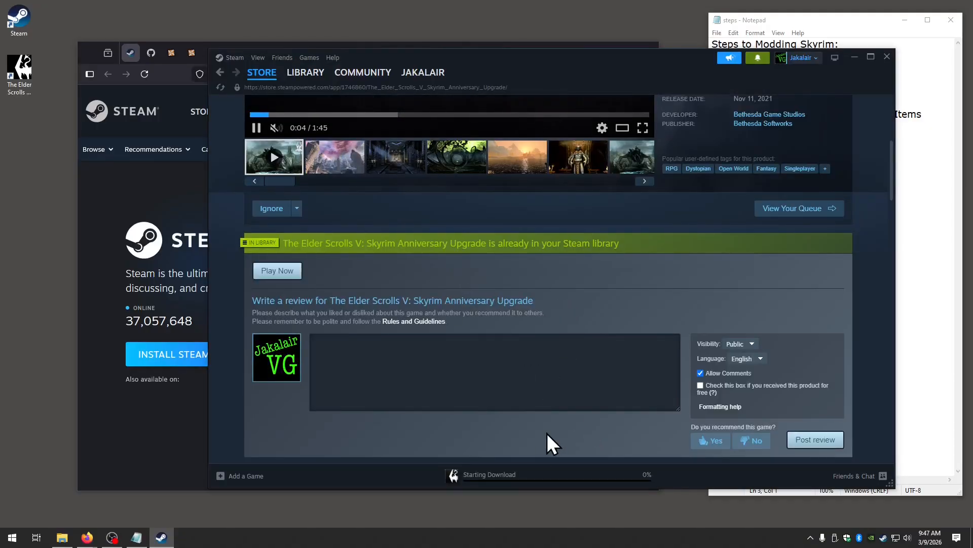
Step: Open Skyrim's download progress view and move the Steam window out of the way of the browser and notes
click(483, 474)
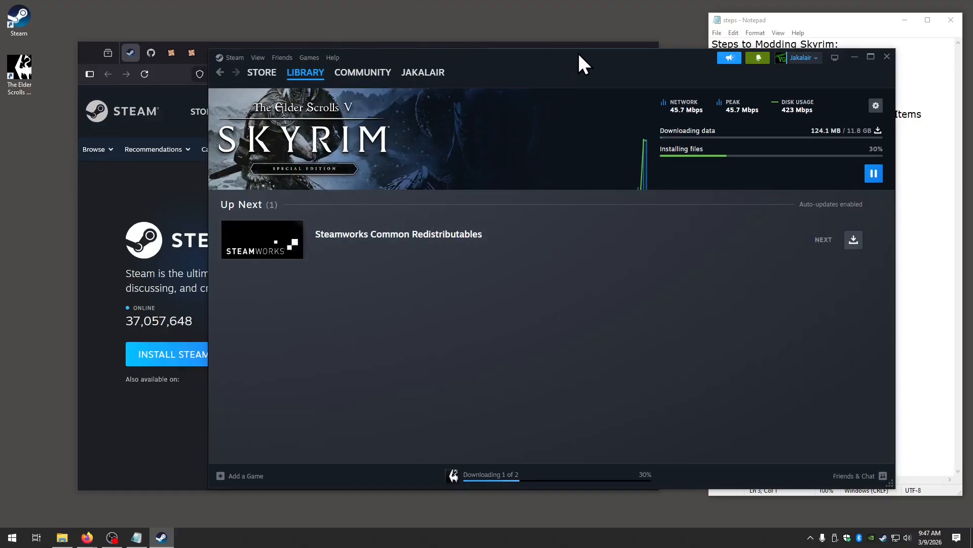
drag(578, 54, 371, 68)
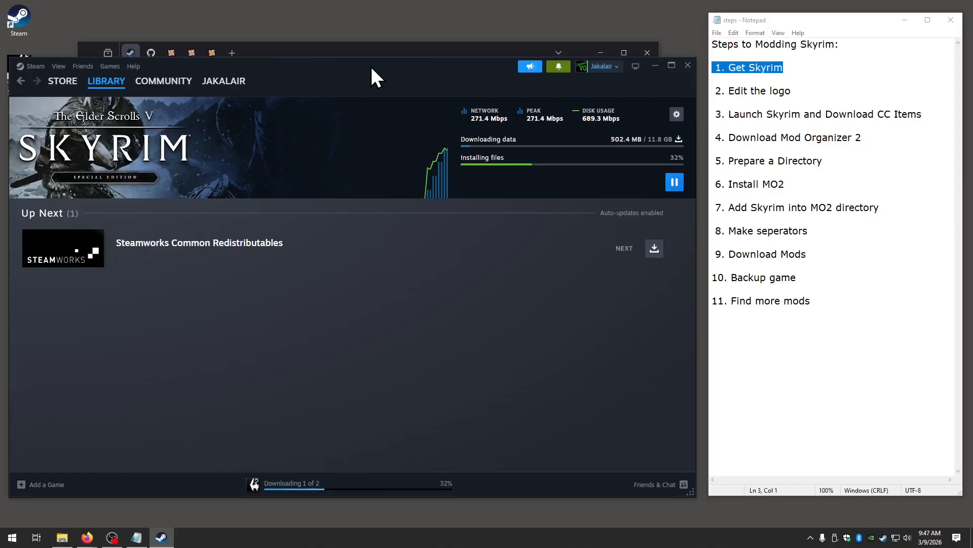
mouse_move(371, 68)
mouse_down()
mouse_move(396, 67)
mouse_move(351, 71)
mouse_move(388, 66)
mouse_move(373, 53)
mouse_up()
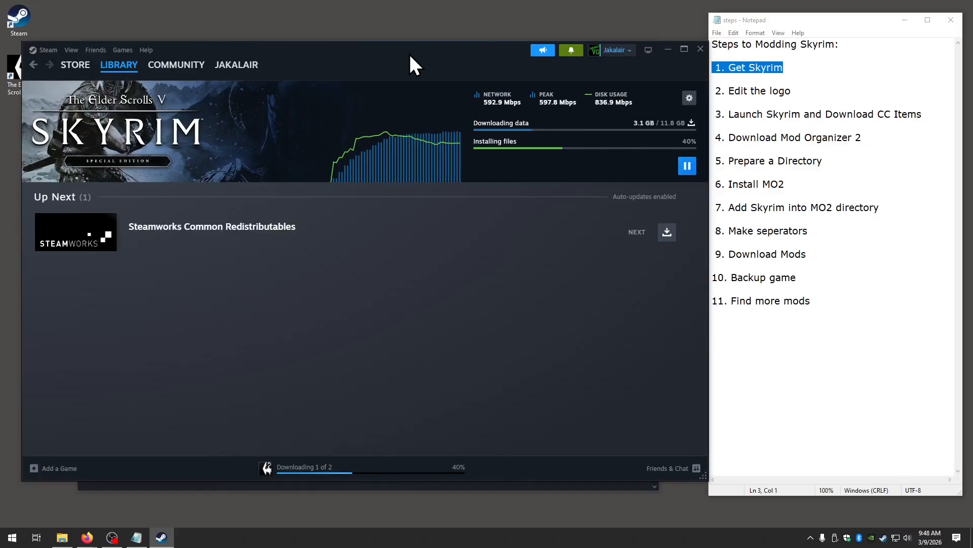
drag(410, 54, 0, 45)
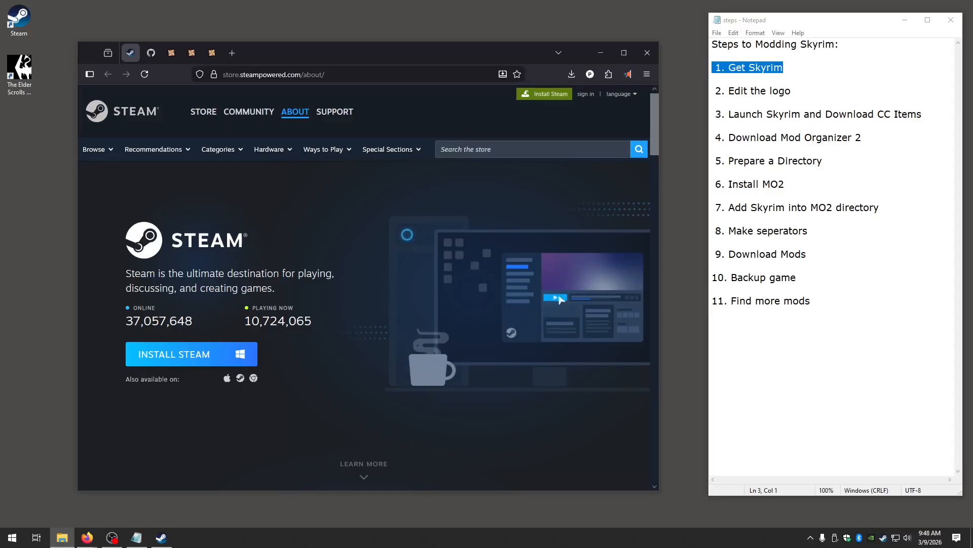
Step: In File Explorer, create a folder named youtubemodlist01 on Local Disk (C:) and open it
click(62, 537)
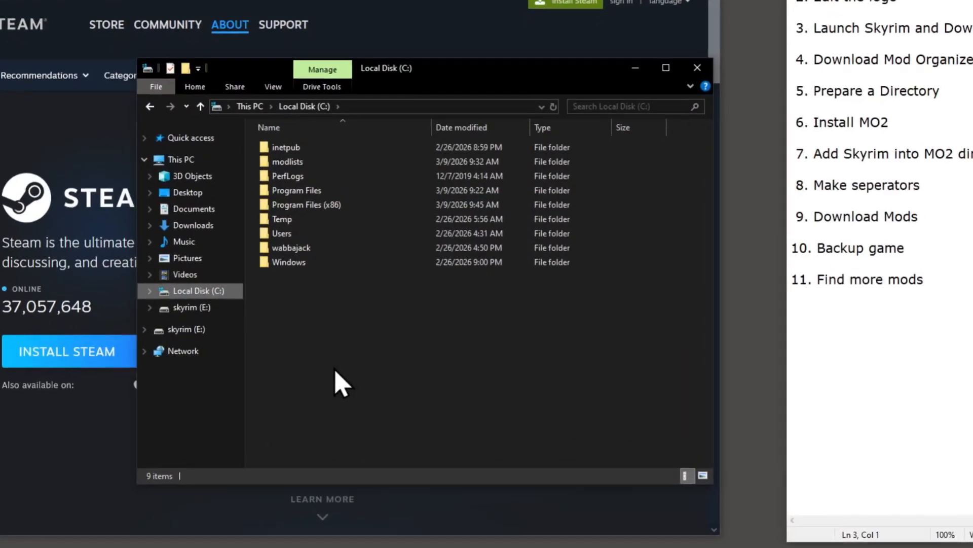
right_click(351, 370)
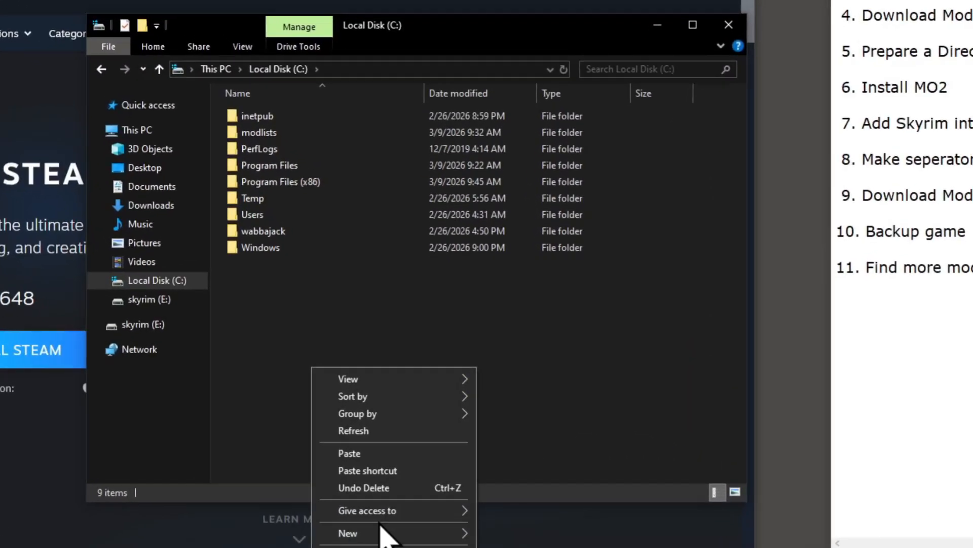
mouse_move(378, 532)
click(512, 535)
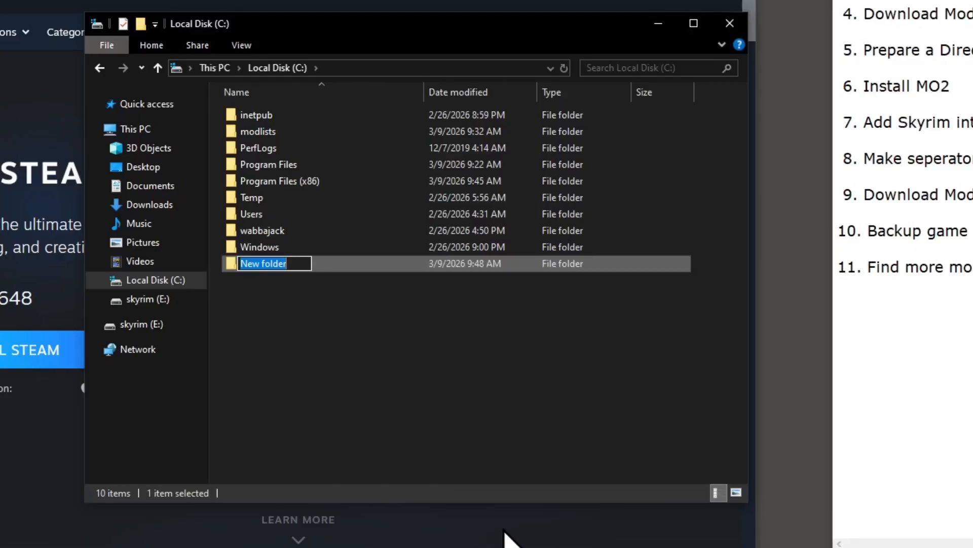
text(yout)
text(ube)
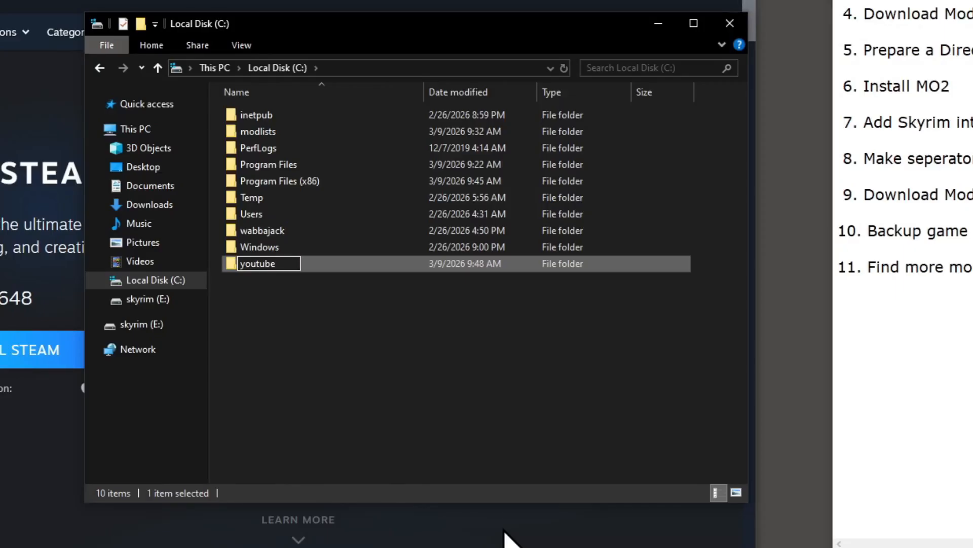
text(modlist)
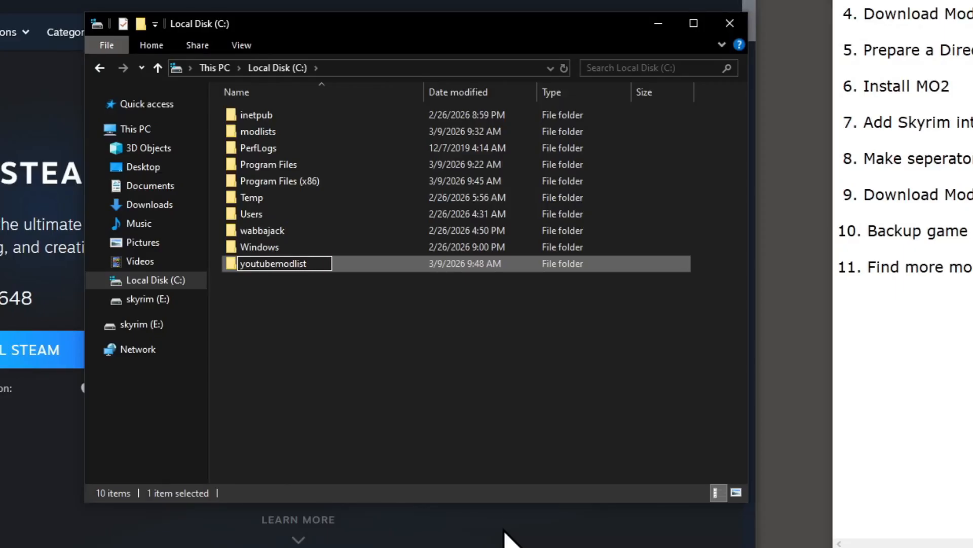
text(01)
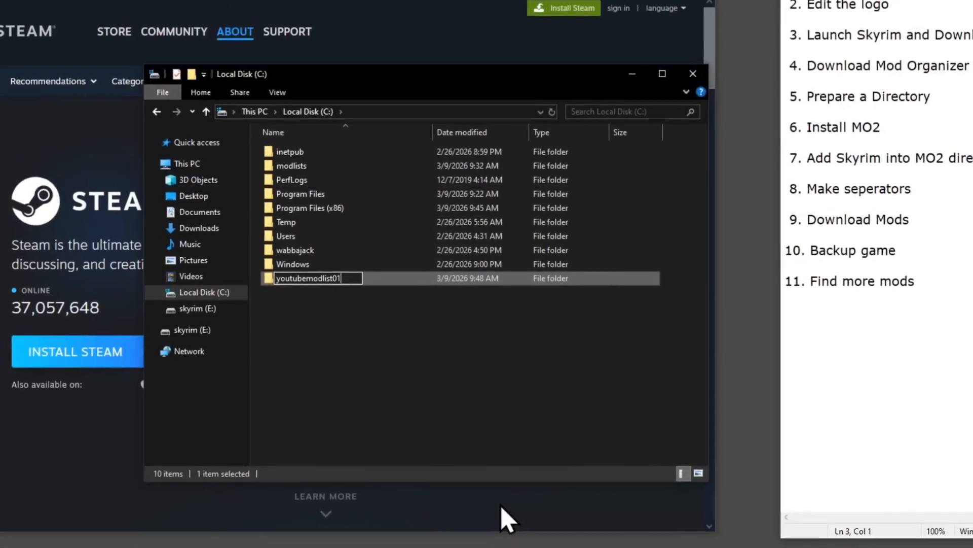
key(Return)
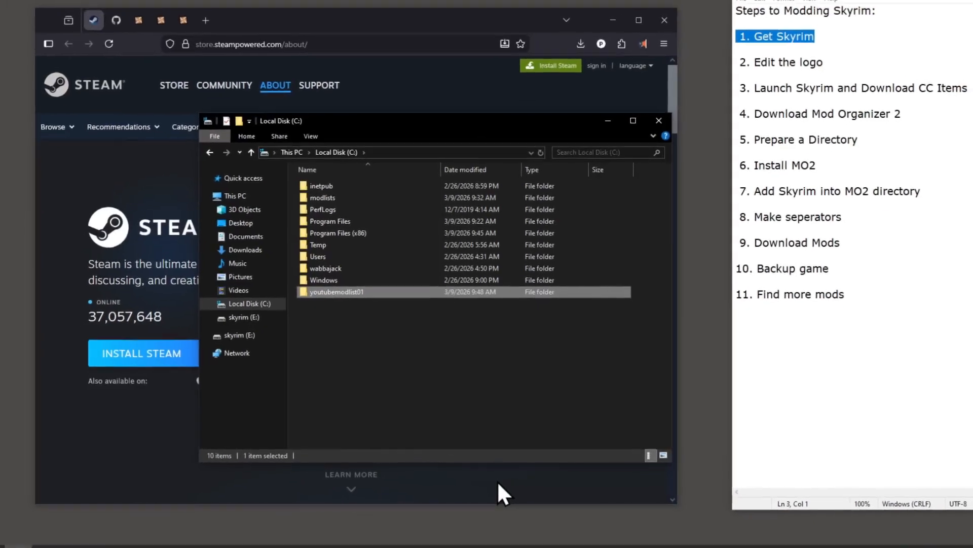
key(Return)
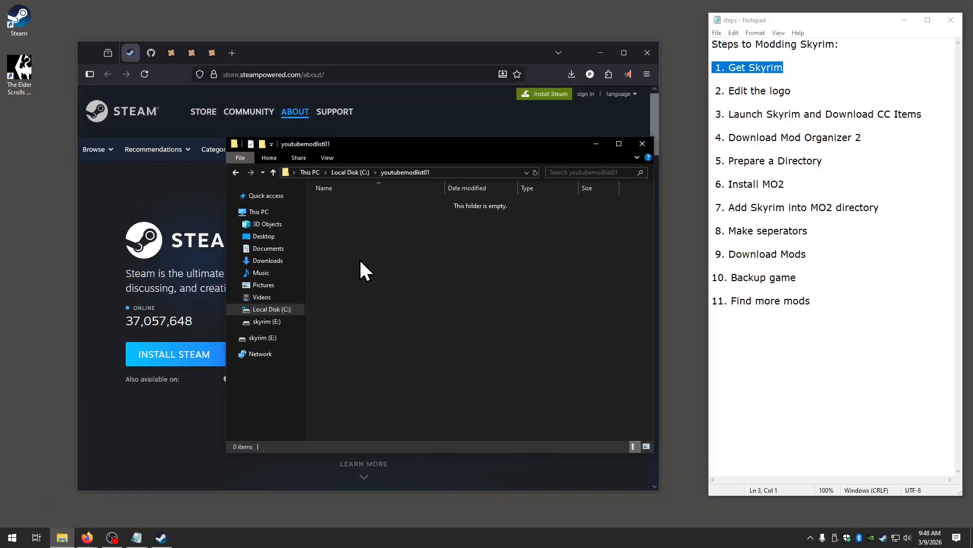
Step: Check the Skyrim download in Steam, move its window aside, and show the Mod Organizer 2 GitHub releases page in Firefox
key(alt+Tab)
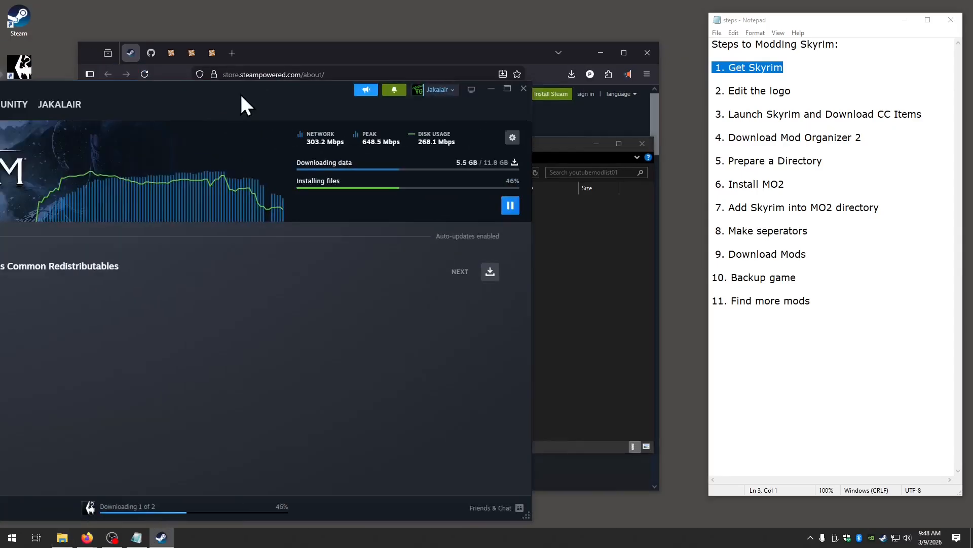
drag(239, 93, 0, 127)
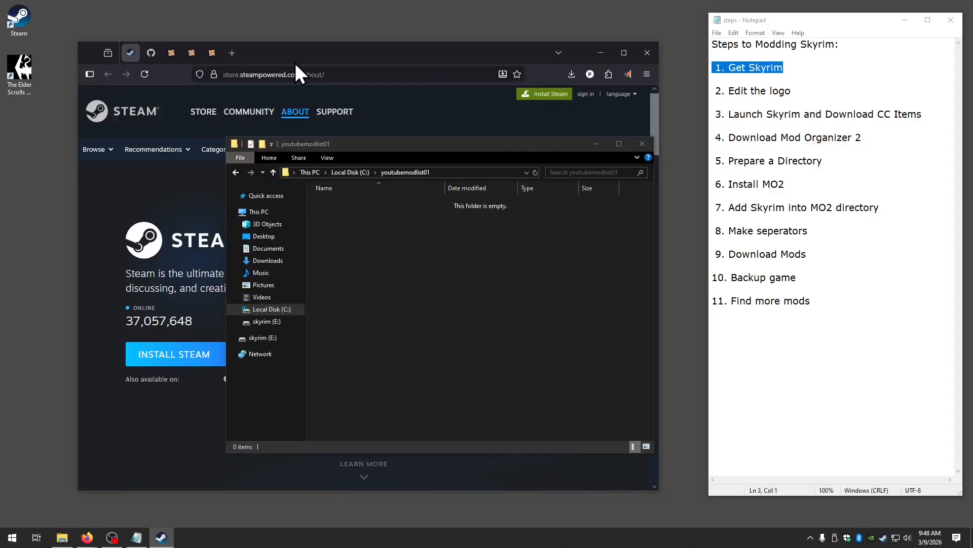
click(314, 54)
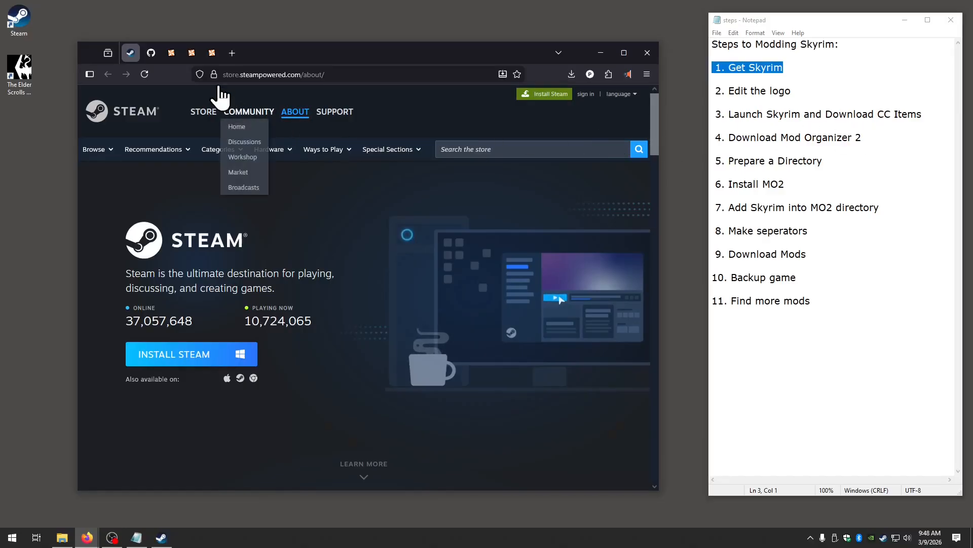
click(151, 51)
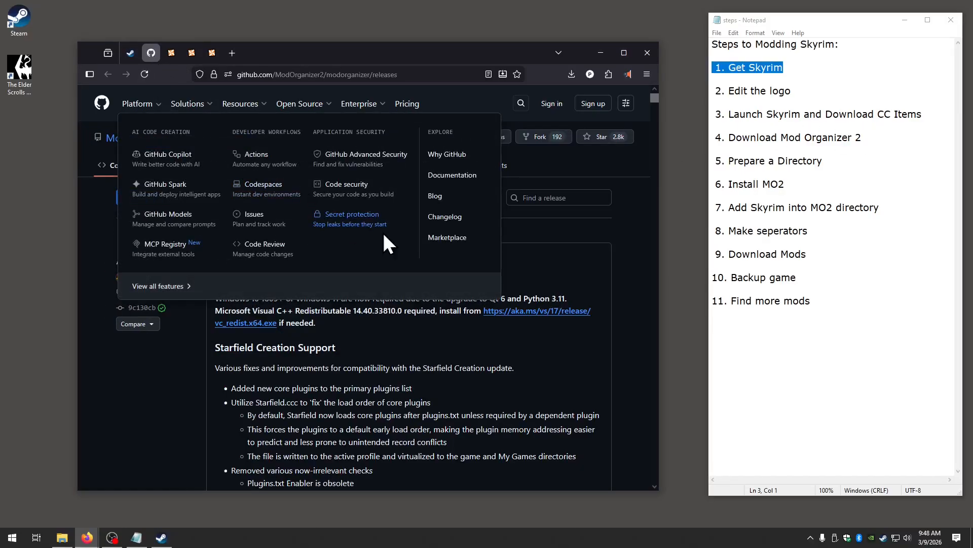
Step: Download Mod.Organizer-2.5.2.exe from the v2.5.2 release assets and dismiss the browser's download list
scroll(465, 360, down, 4)
scroll(464, 360, down, 9)
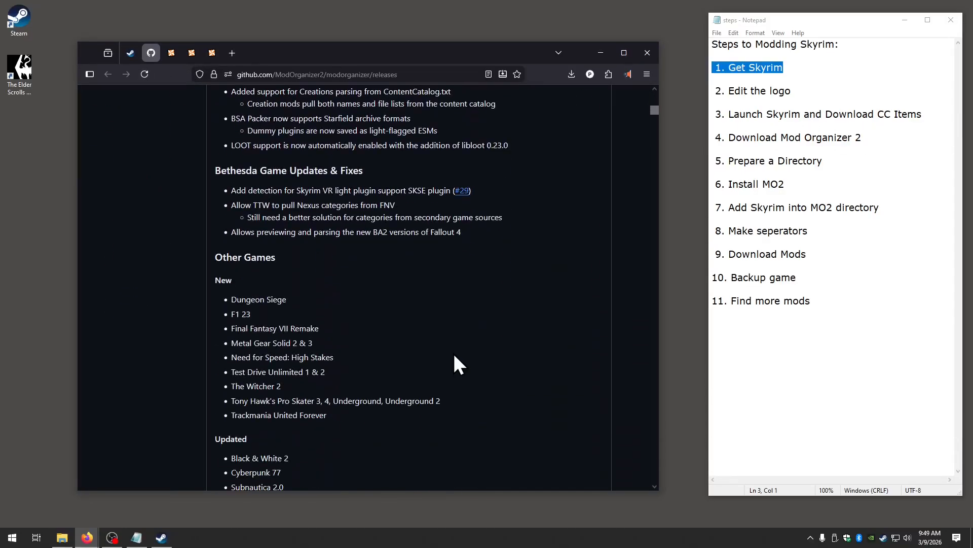
scroll(448, 350, up, 12)
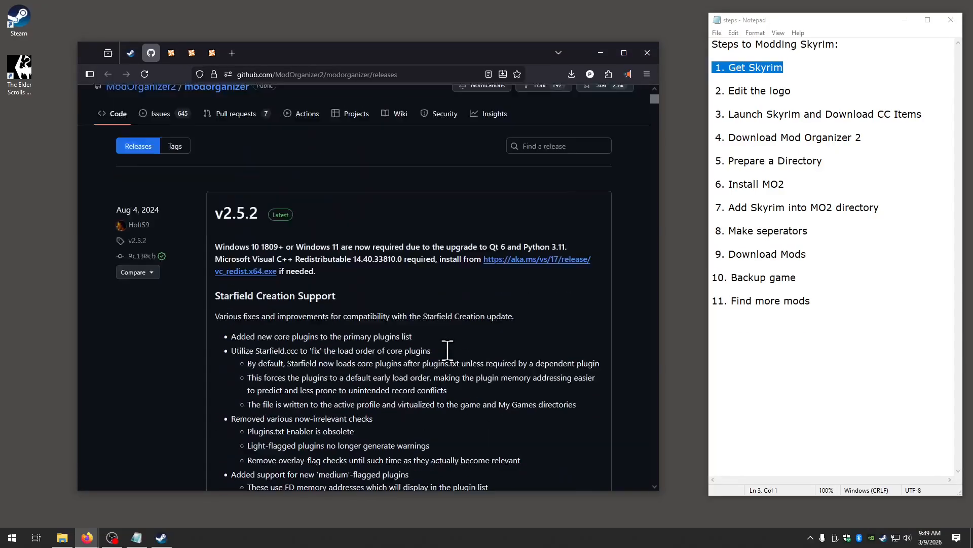
scroll(448, 350, down, 7)
scroll(443, 349, down, 20)
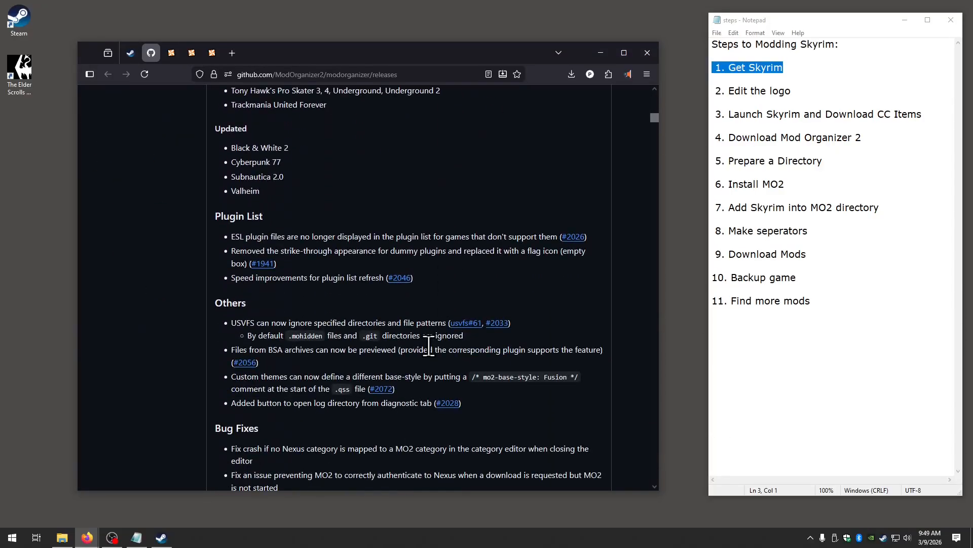
scroll(425, 354, down, 5)
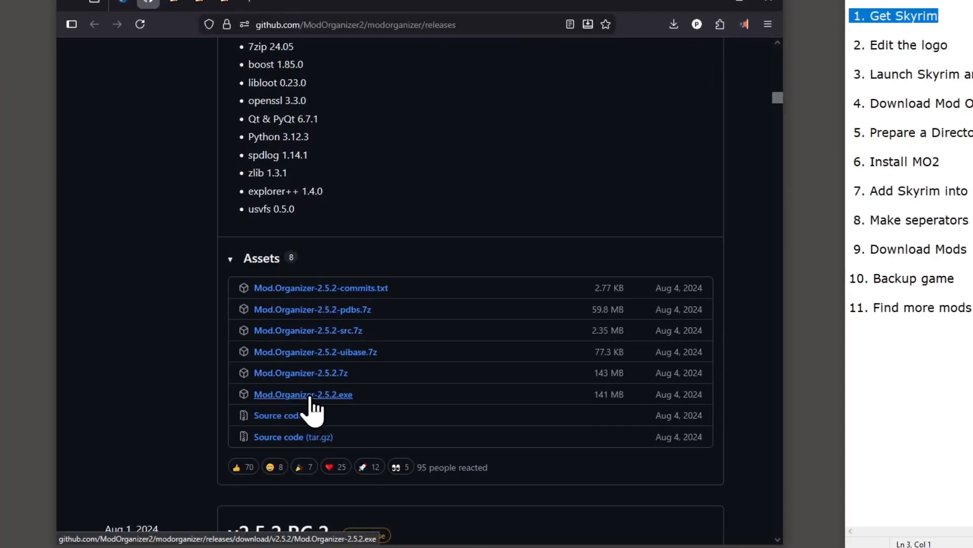
click(311, 398)
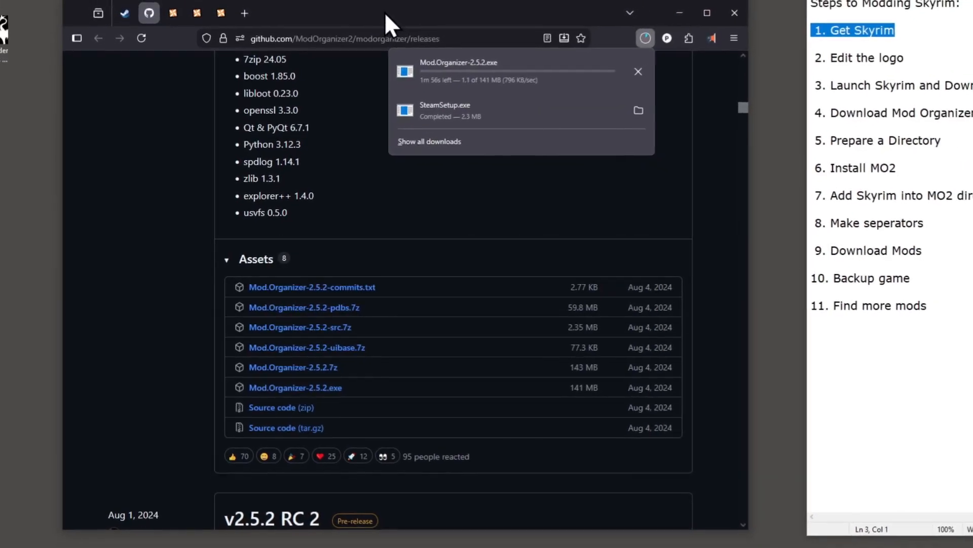
click(396, 1)
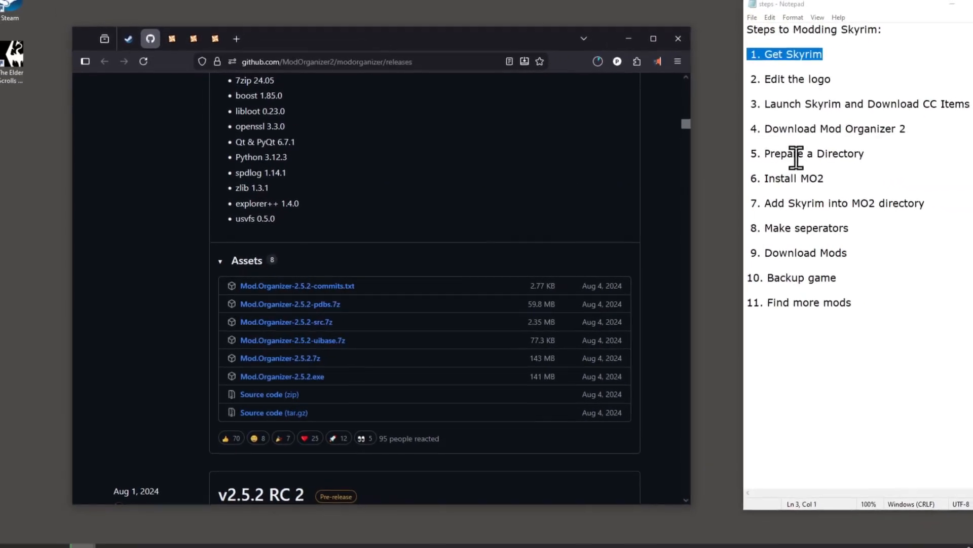
Step: In the Notepad steps list, move the "Prepare a Directory" line to just below "Get Skyrim", with blank lines around it
click(903, 147)
drag(826, 160, 715, 159)
key(ctrl+c)
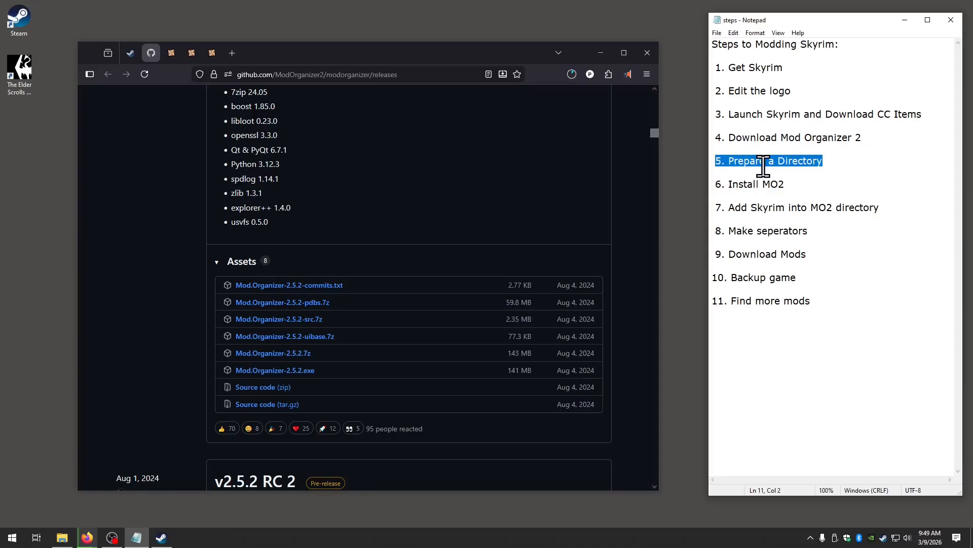
key(BackSpace)
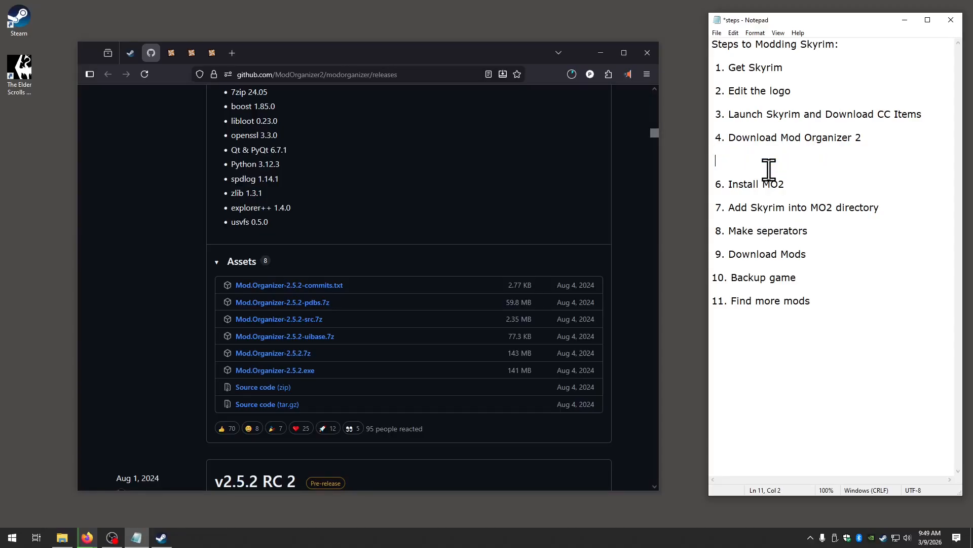
click(719, 78)
key(ctrl+v)
click(717, 80)
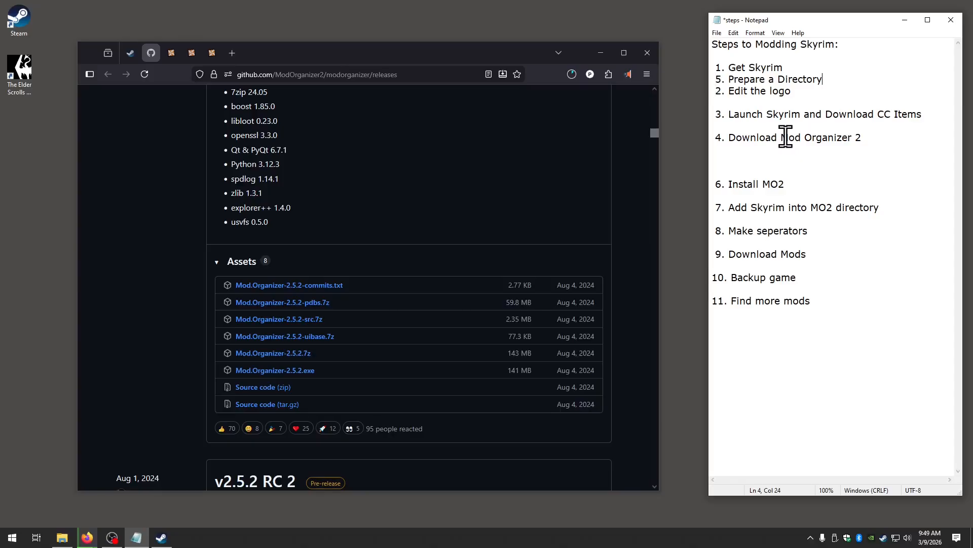
key(Return)
key(Up)
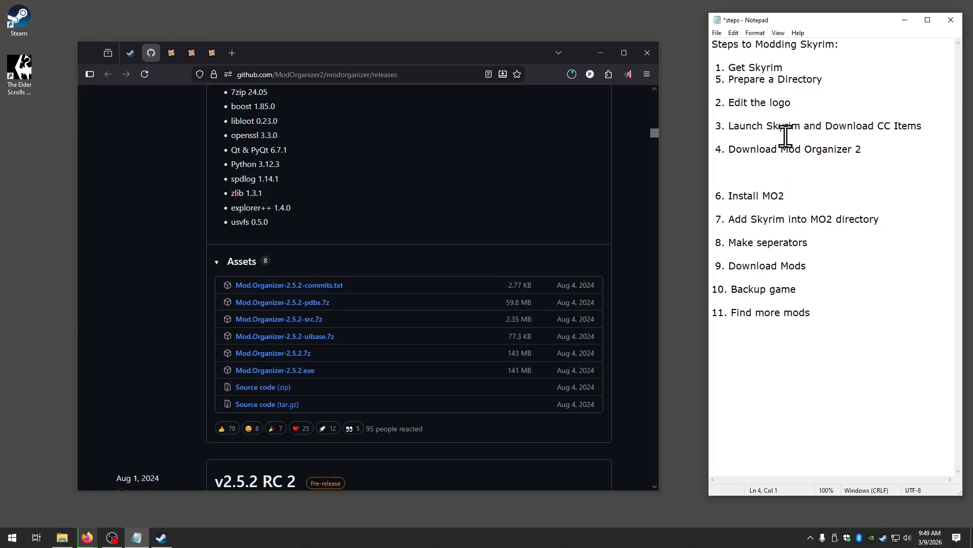
key(Return)
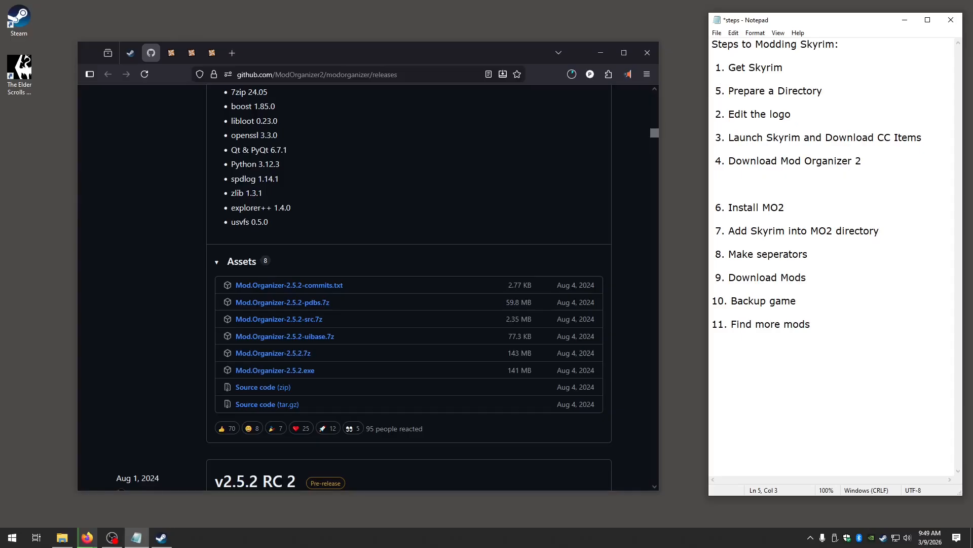
Step: Renumber the "Prepare a Directory" line as 1.5
key(Delete)
text(1)
text(.5)
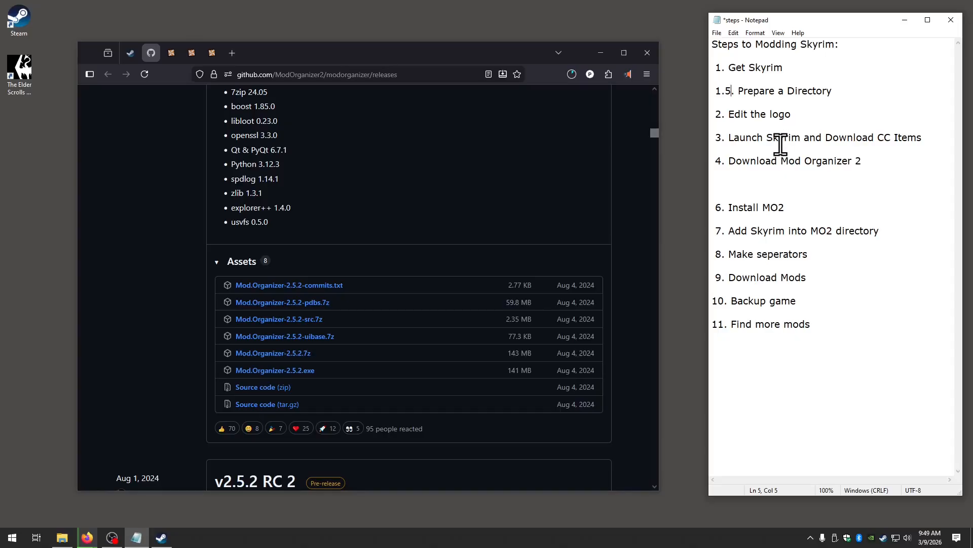
Step: Move the "Download Mod Organizer 2" line to below "Prepare a Directory", followed by a blank line
click(743, 101)
drag(869, 152, 703, 150)
key(ctrl+c)
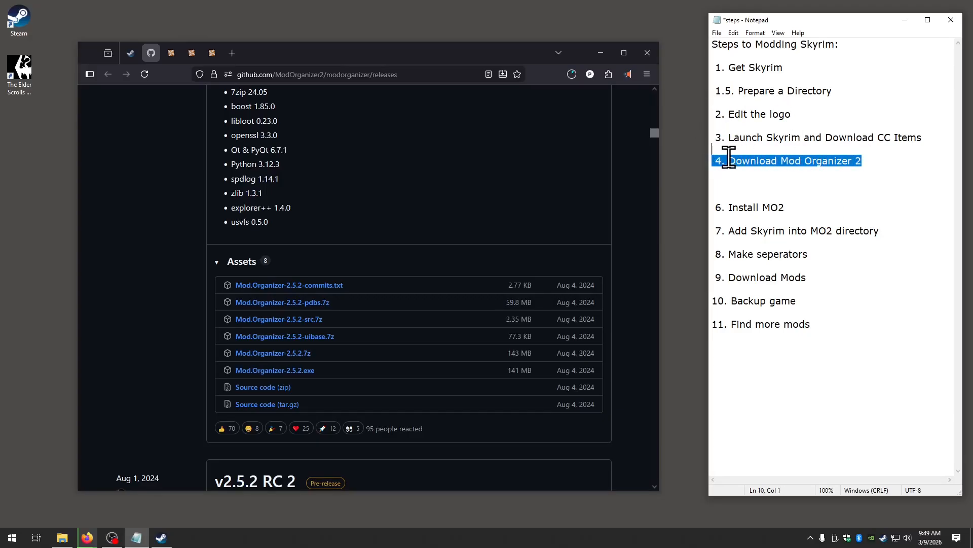
key(BackSpace)
click(727, 105)
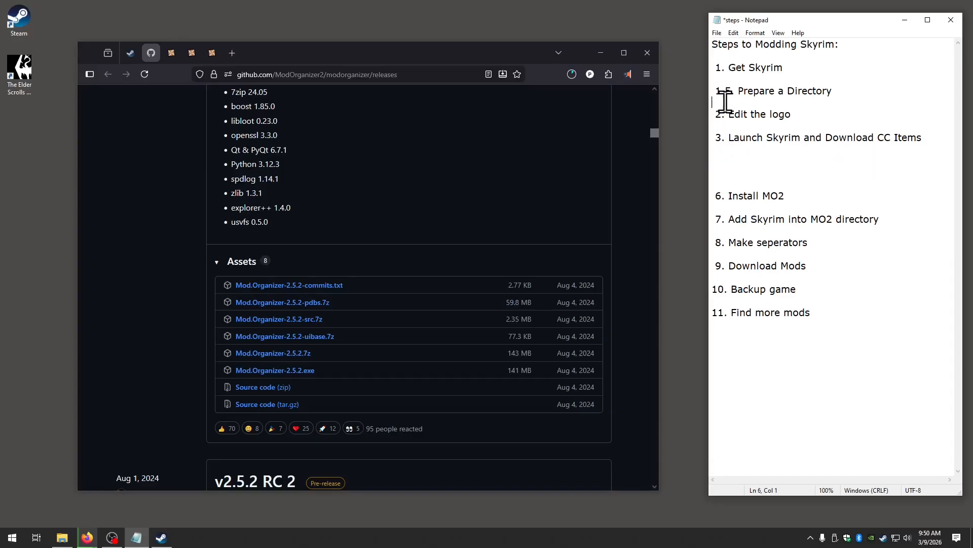
key(ctrl+v)
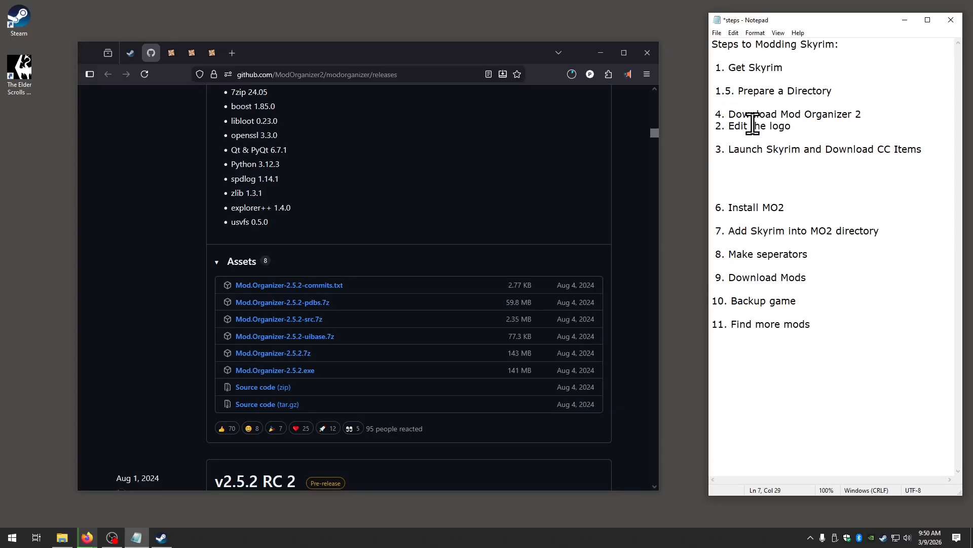
key(Return)
key(Up)
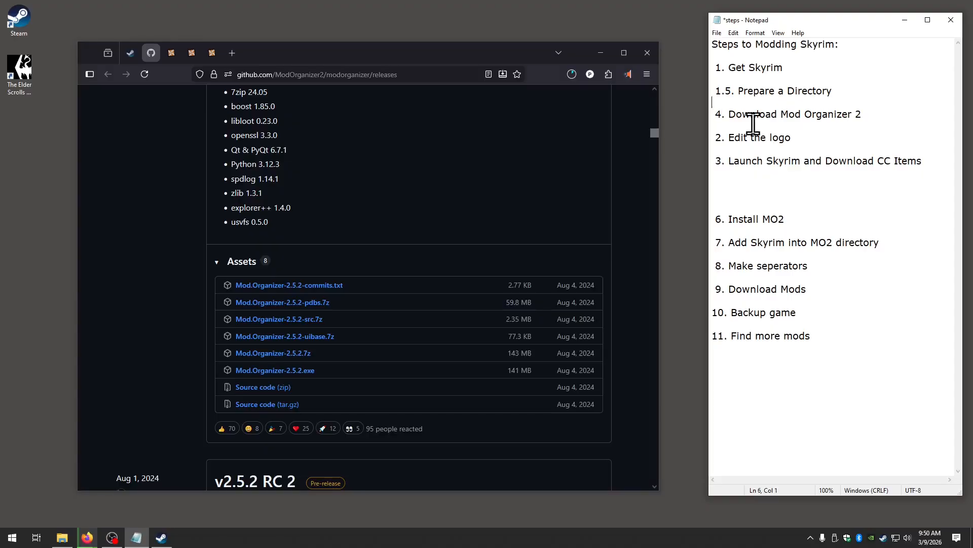
Step: Renumber Prepare a Directory, Download Mod Organizer 2, Edit the logo, and Launch Skyrim and Download CC Items as 2 to 5
key(BackSpace)
key(BackSpace)
key(BackSpace)
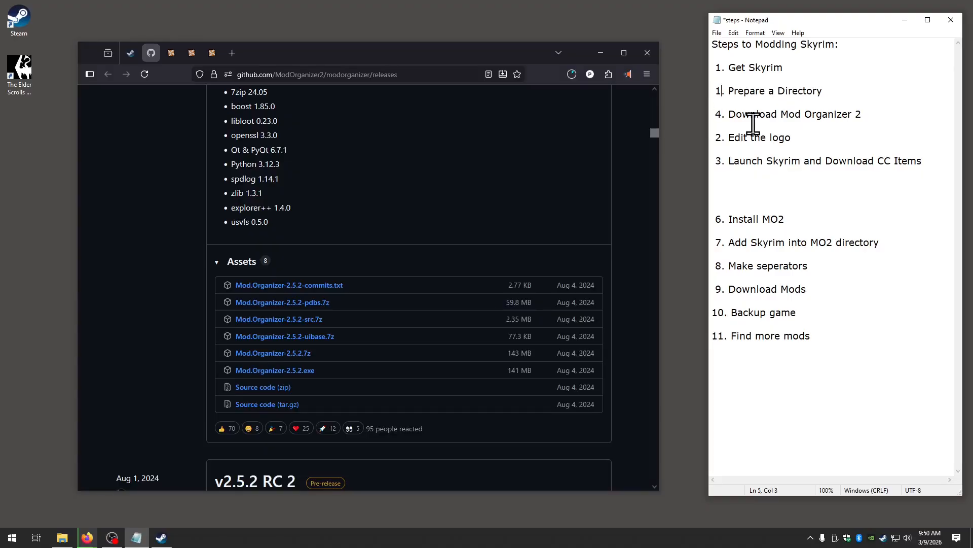
text(2)
click(752, 125)
key(BackSpace)
text(3)
click(753, 125)
key(BackSpace)
text(4)
key(Down)
key(Down)
key(BackSpace)
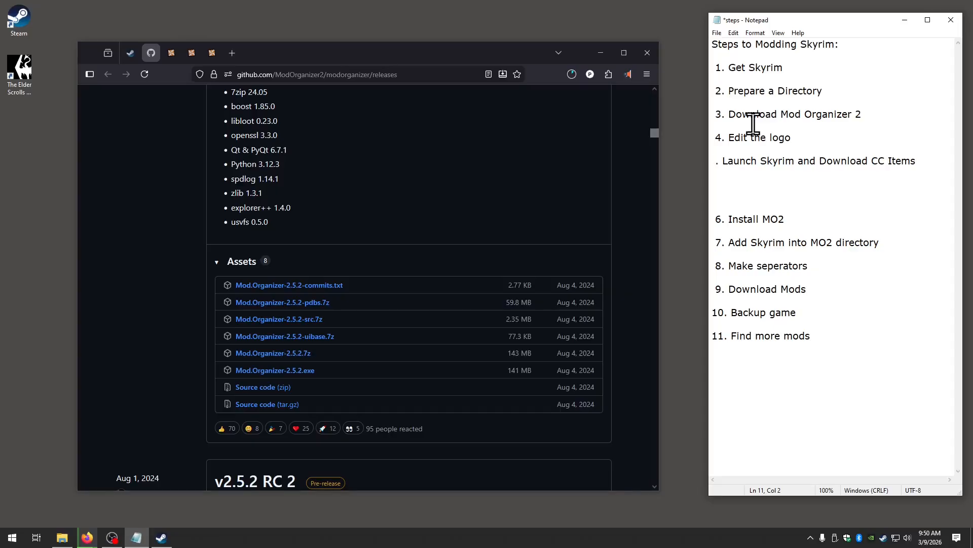
text(5)
Step: Remove the three surplus blank lines above "Install MO2" in the steps list
key(Down)
key(Down)
key(Down)
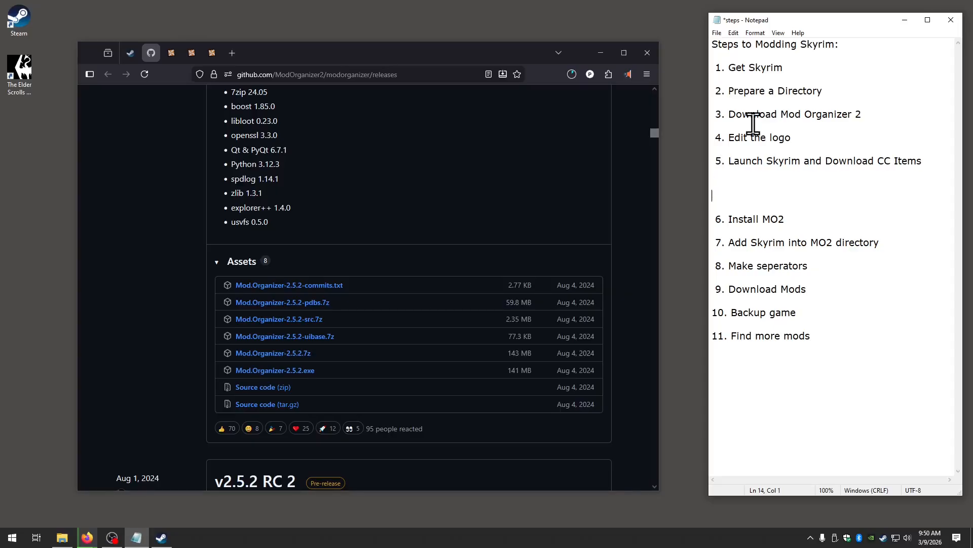
key(BackSpace)
key(BackSpace)
key(BackSpace)
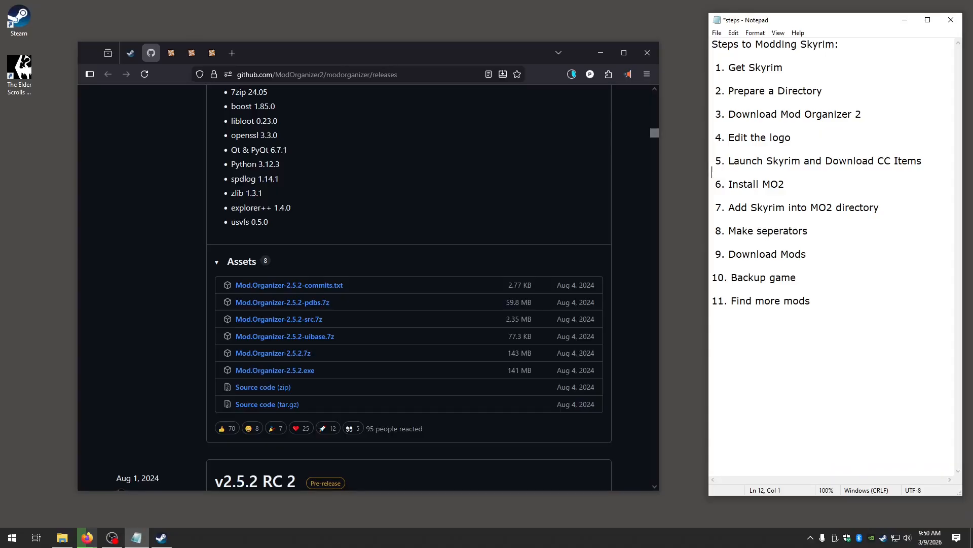
Step: Bring the Steam window into view to check Skyrim's download, switch to Firefox, and move the Steam window aside
drag(0, 60, 428, 70)
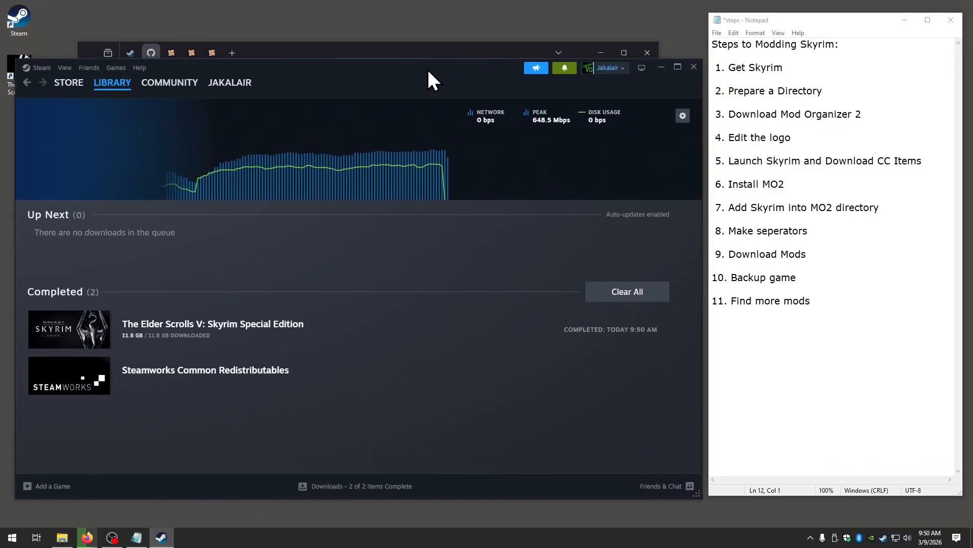
click(373, 45)
click(88, 538)
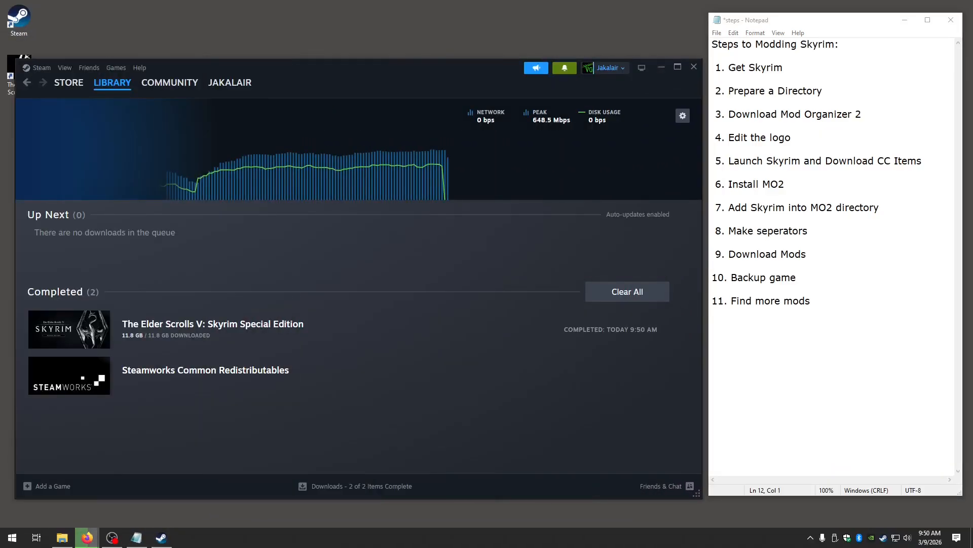
drag(315, 70, 0, 80)
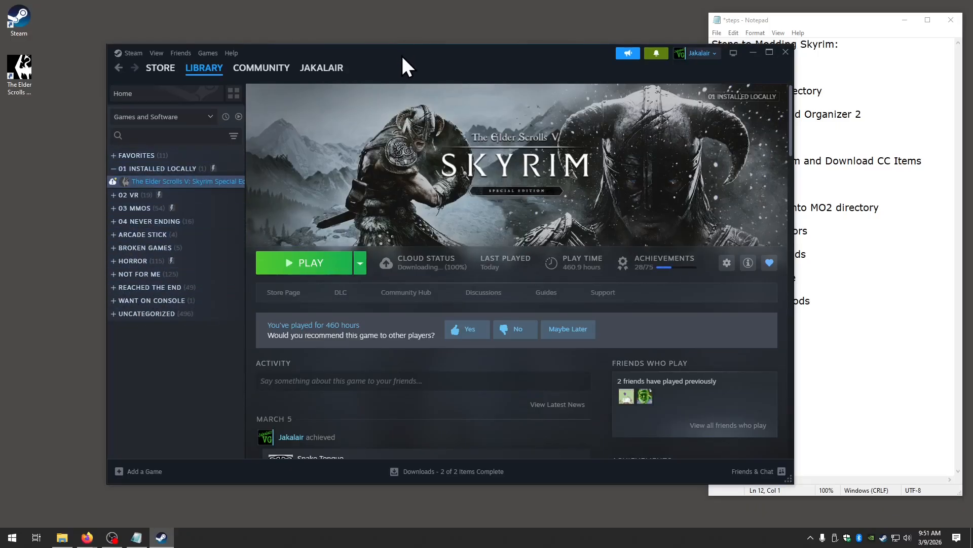
Step: Browse Skyrim Special Edition's local files from the Steam library and open the Video folder inside Data
drag(400, 54, 341, 52)
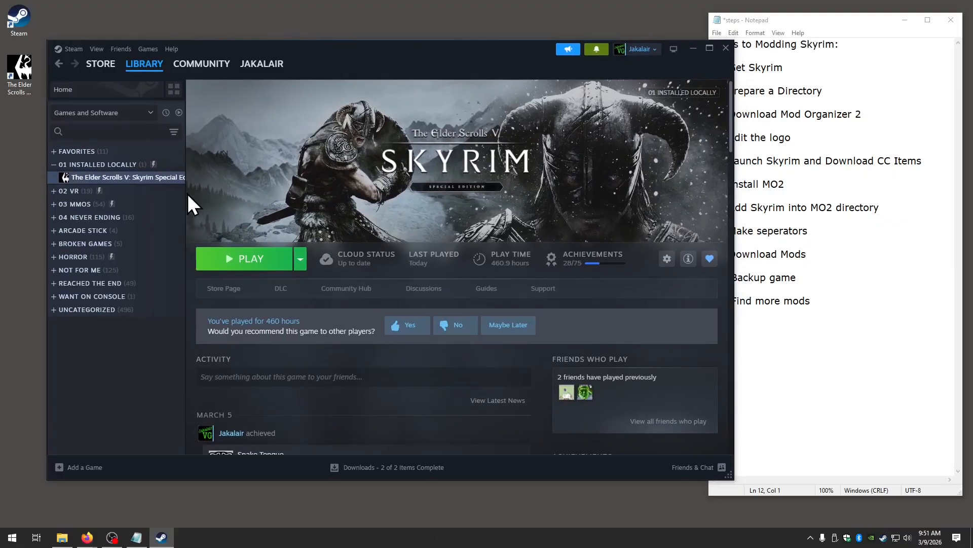
right_click(96, 180)
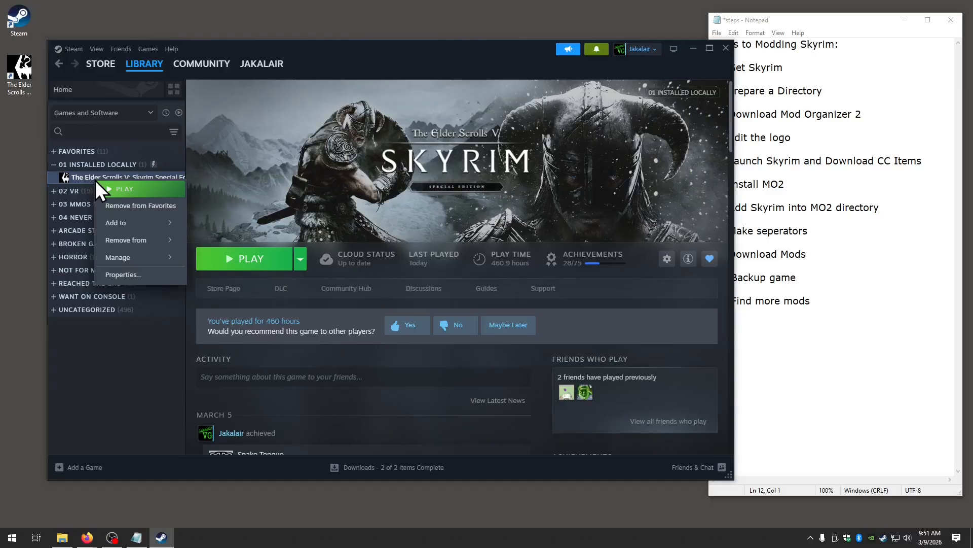
mouse_move(130, 260)
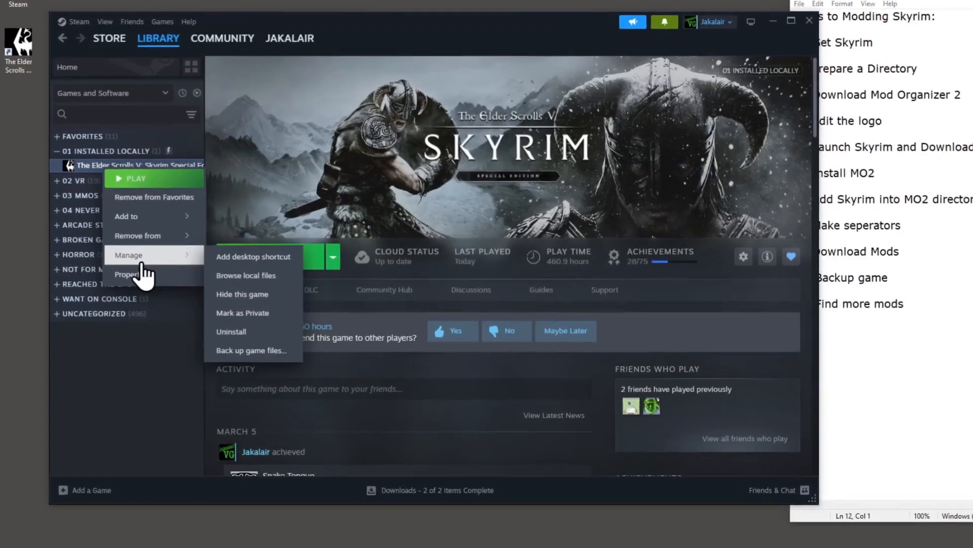
click(125, 372)
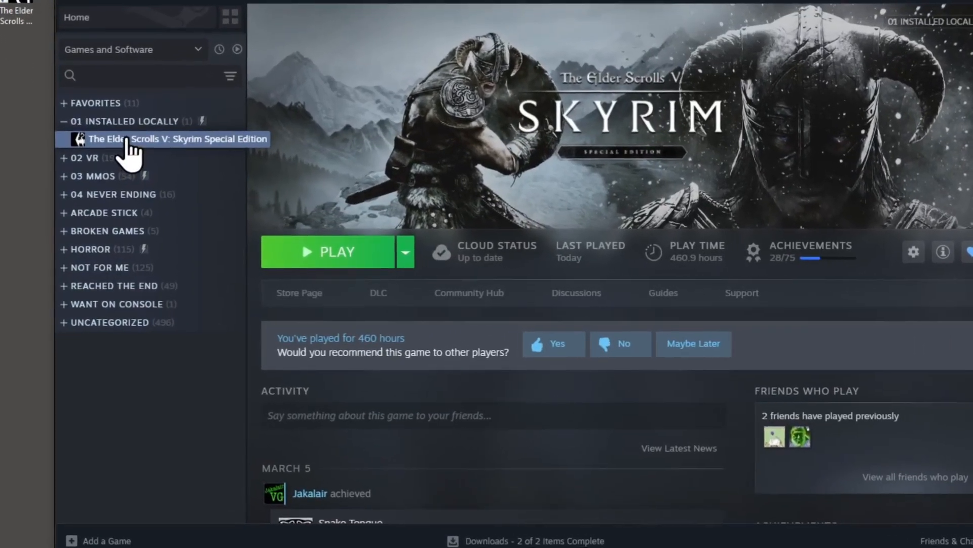
right_click(123, 141)
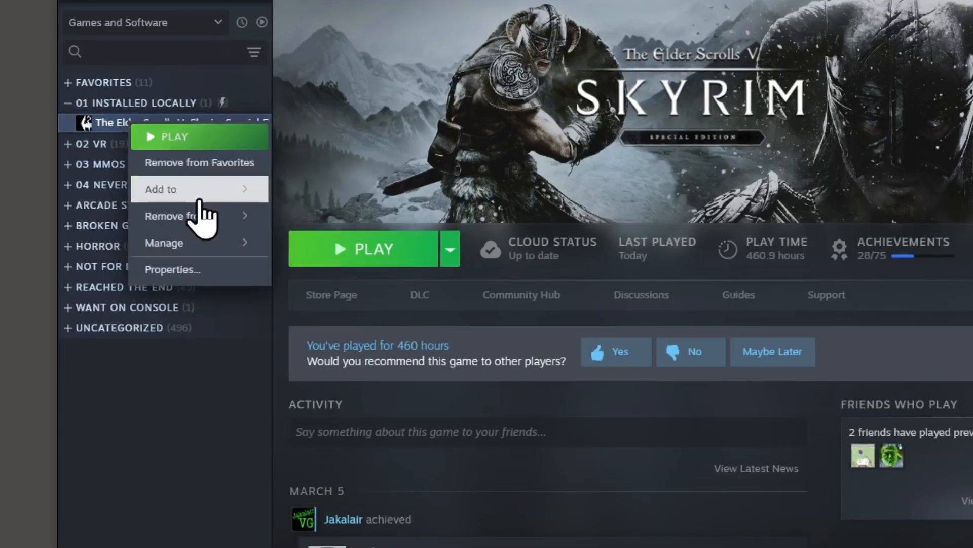
mouse_move(197, 245)
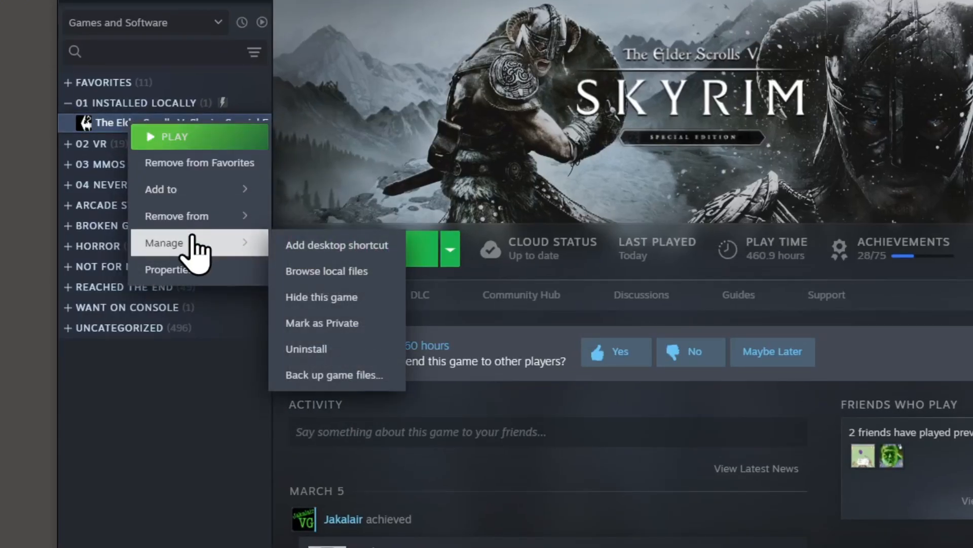
click(332, 274)
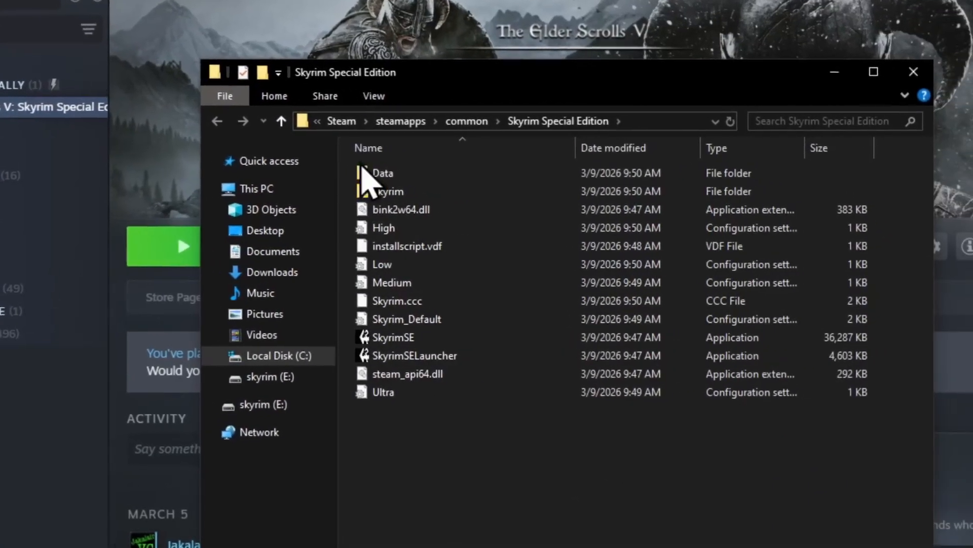
double_click(362, 172)
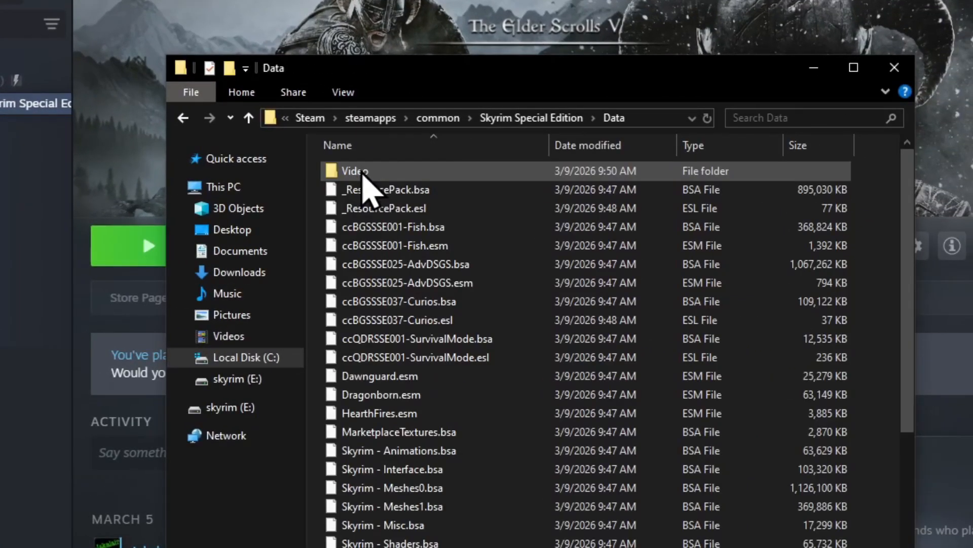
double_click(362, 172)
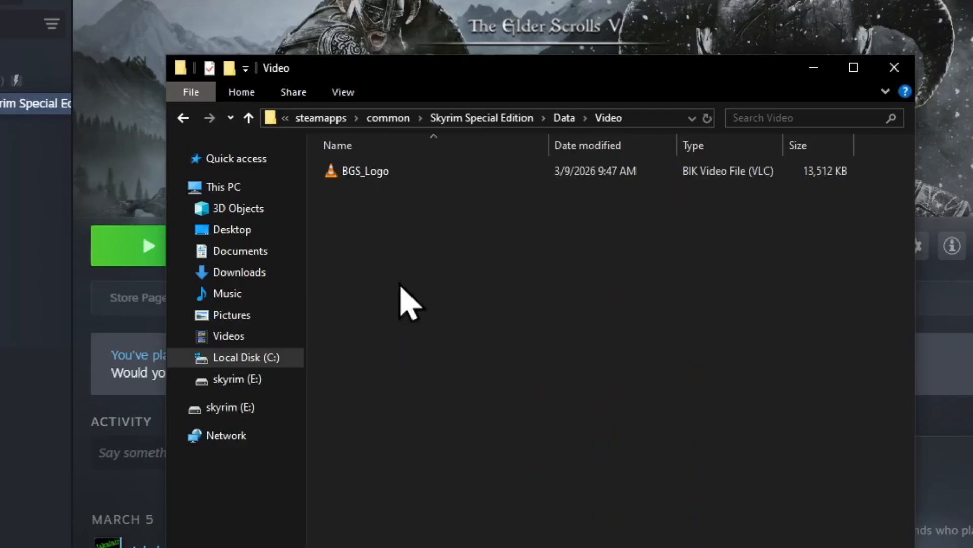
Step: Rename the BGS_Logo video file as BGS_Logo.old in the Video folder
click(372, 175)
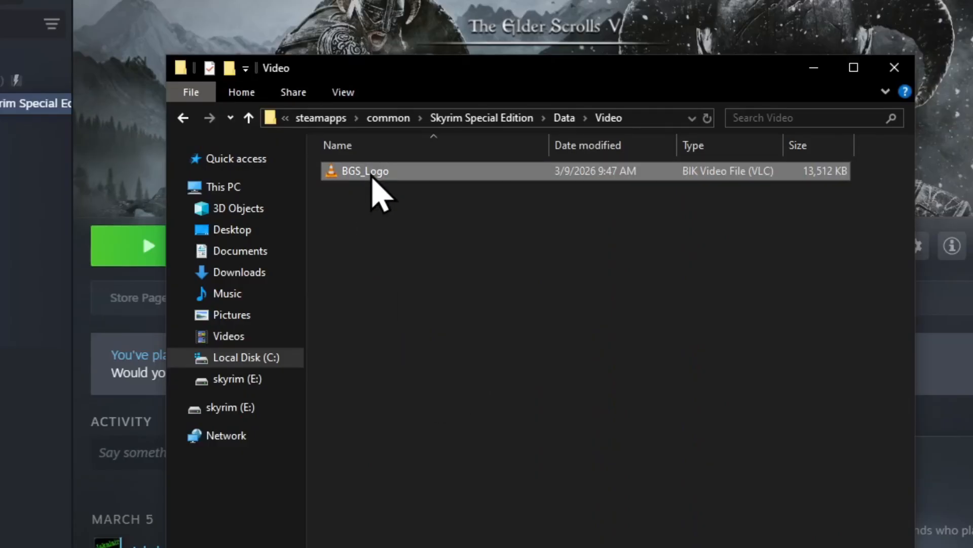
click(373, 175)
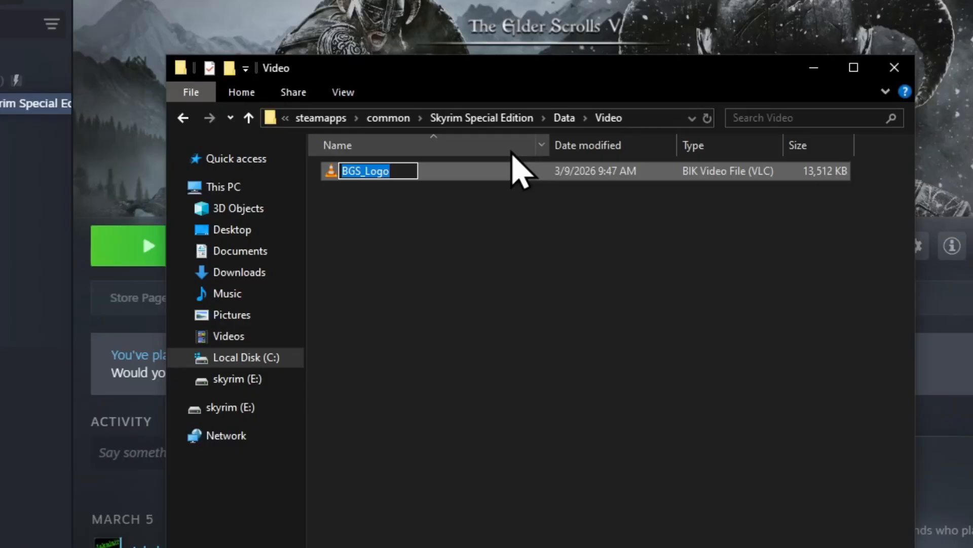
key(Right)
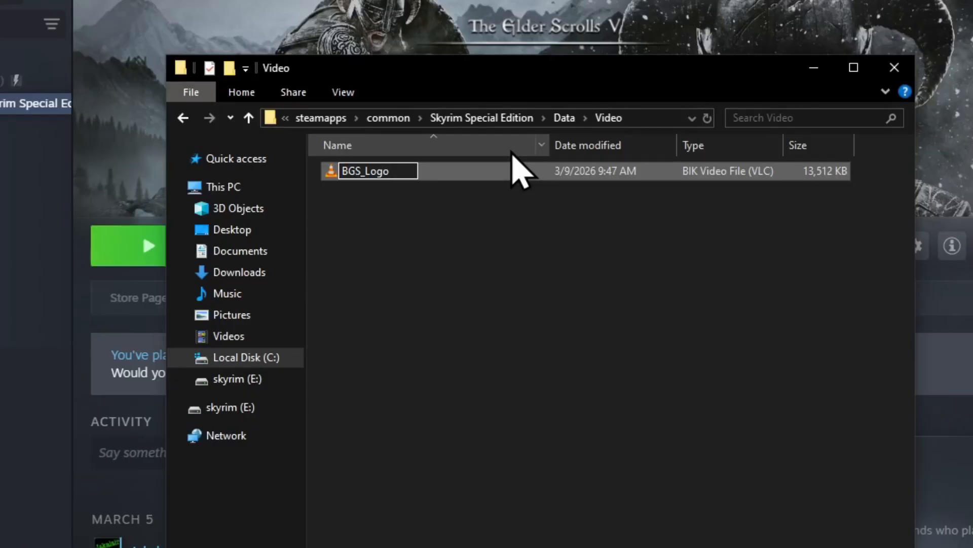
text(.old)
key(Return)
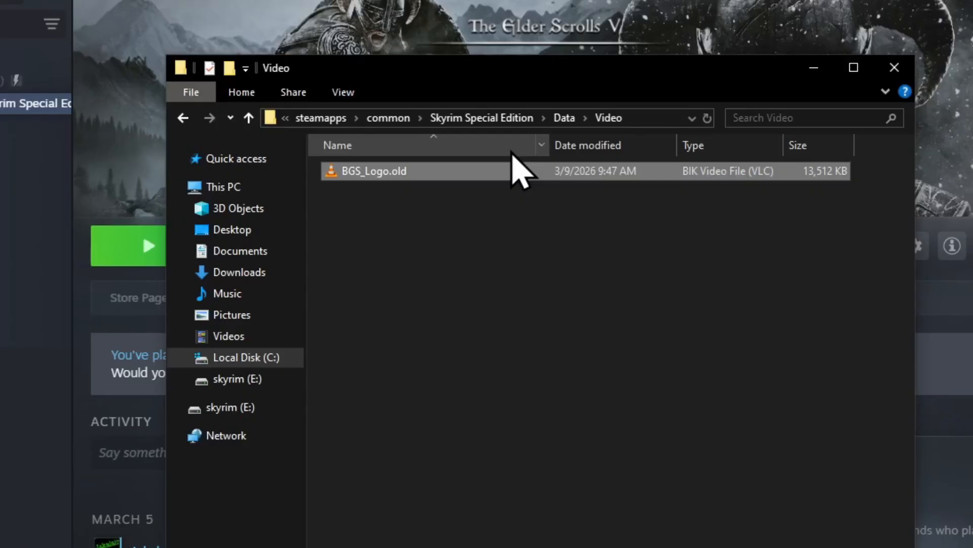
Step: Turn on the display of file name extensions for the files in the Video folder
click(343, 92)
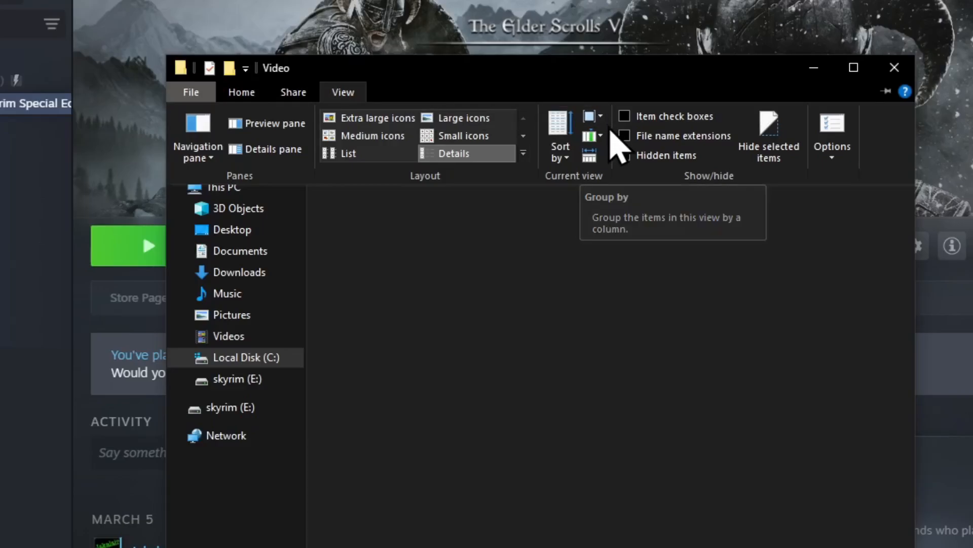
click(631, 153)
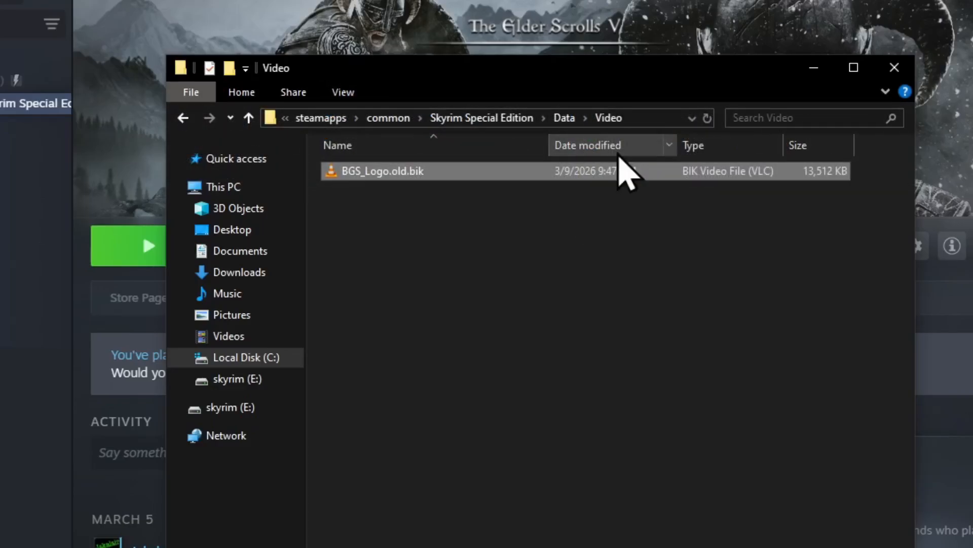
click(429, 173)
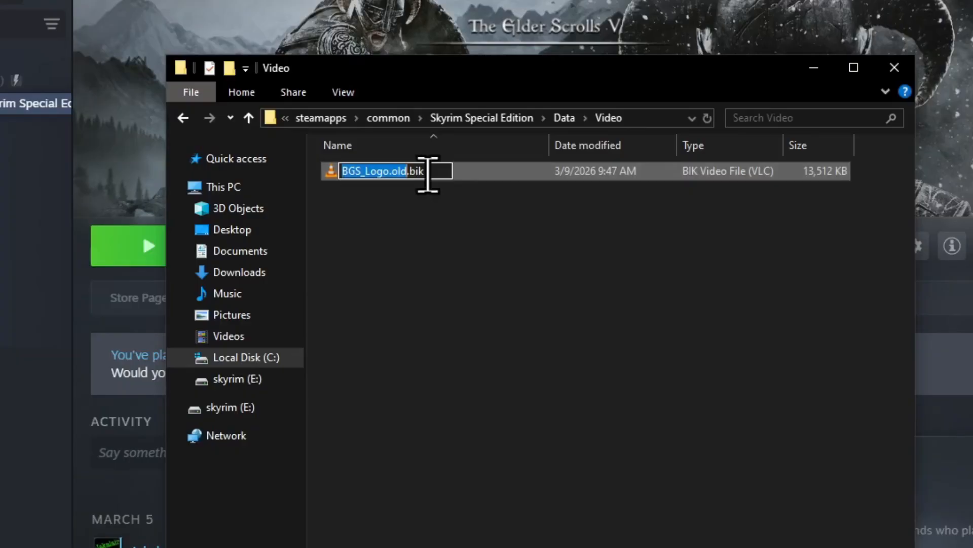
click(348, 95)
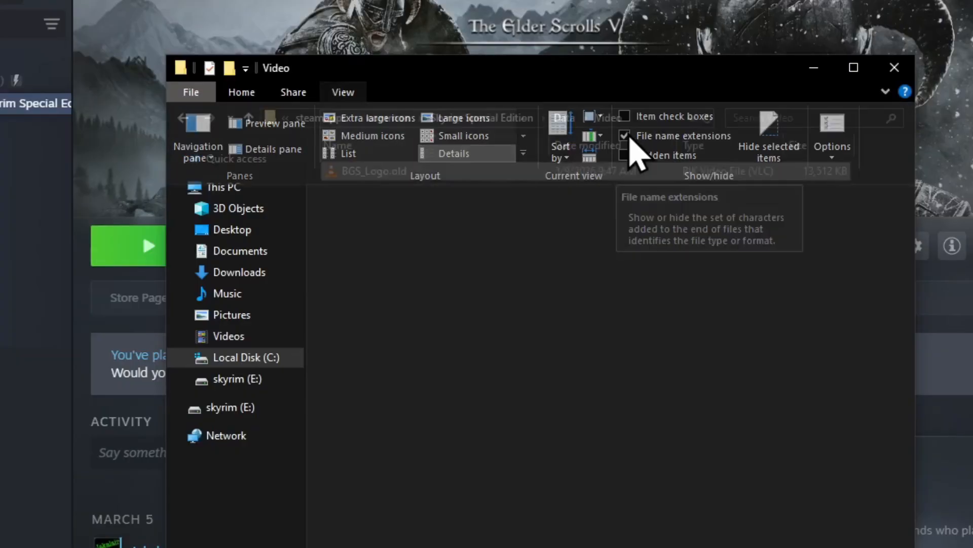
click(629, 137)
click(350, 95)
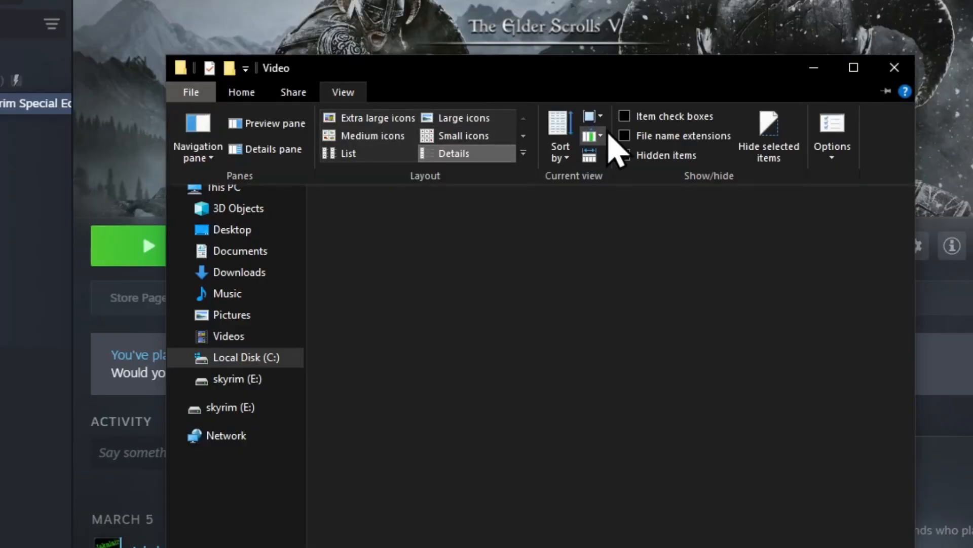
click(627, 137)
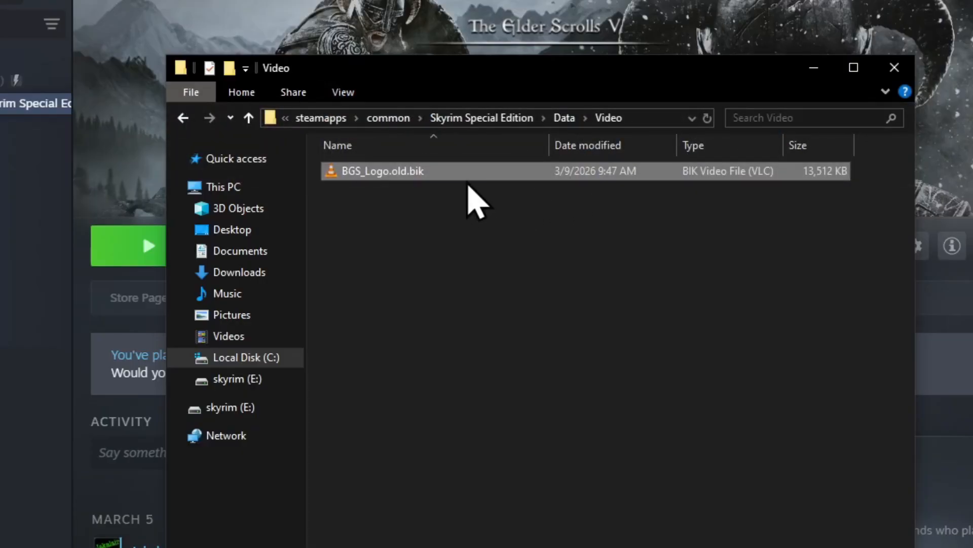
Step: Rename the logo video as BGS_Logo.bik.old and accept the change of file name extension
key(F2)
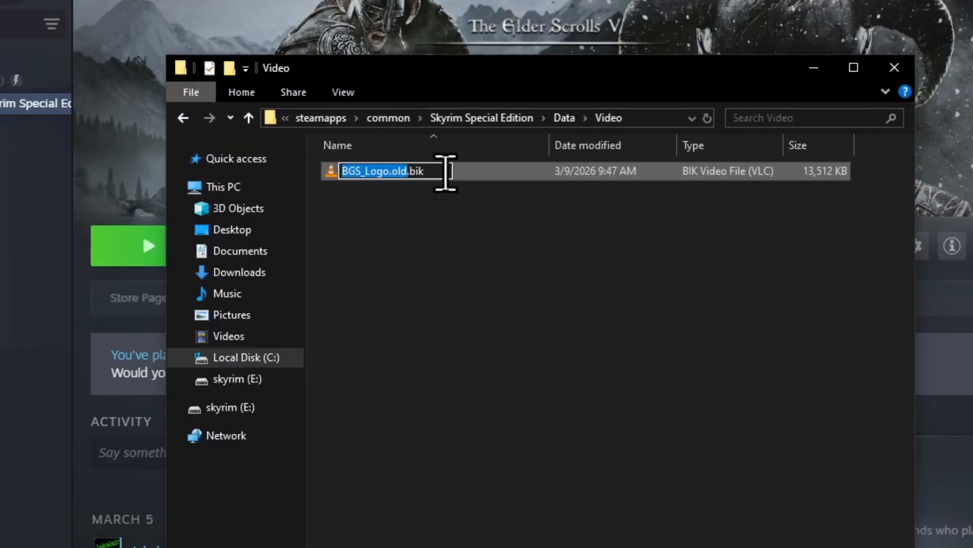
click(439, 171)
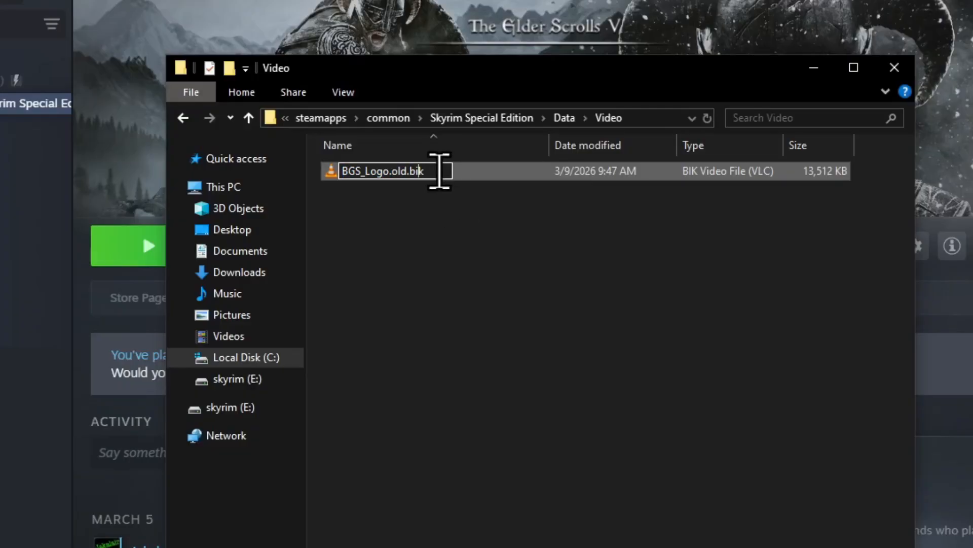
key(BackSpace)
key(BackSpace)
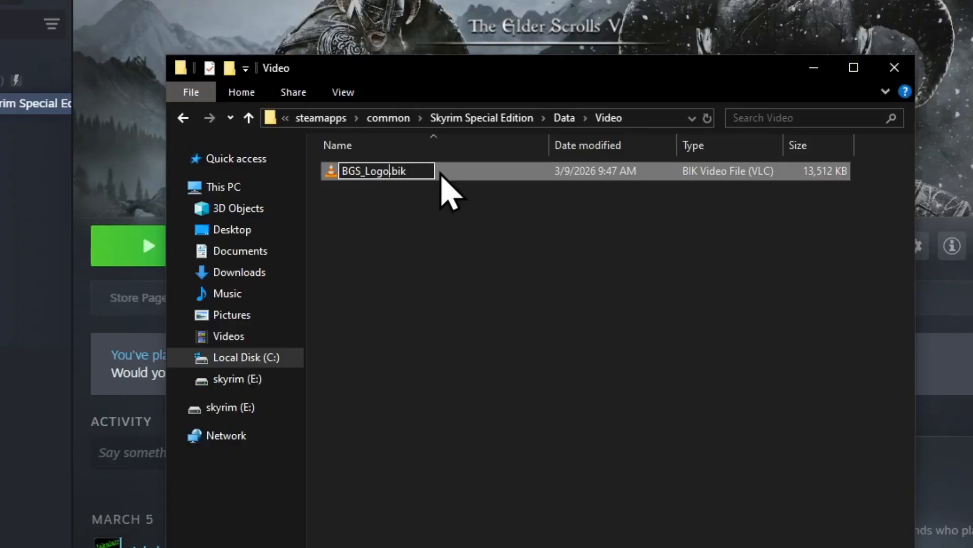
text(.old)
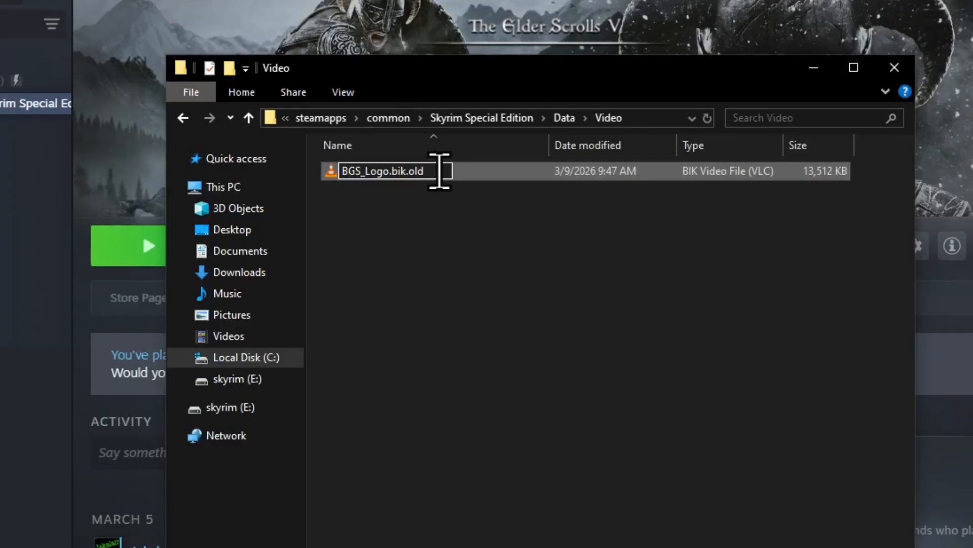
key(Return)
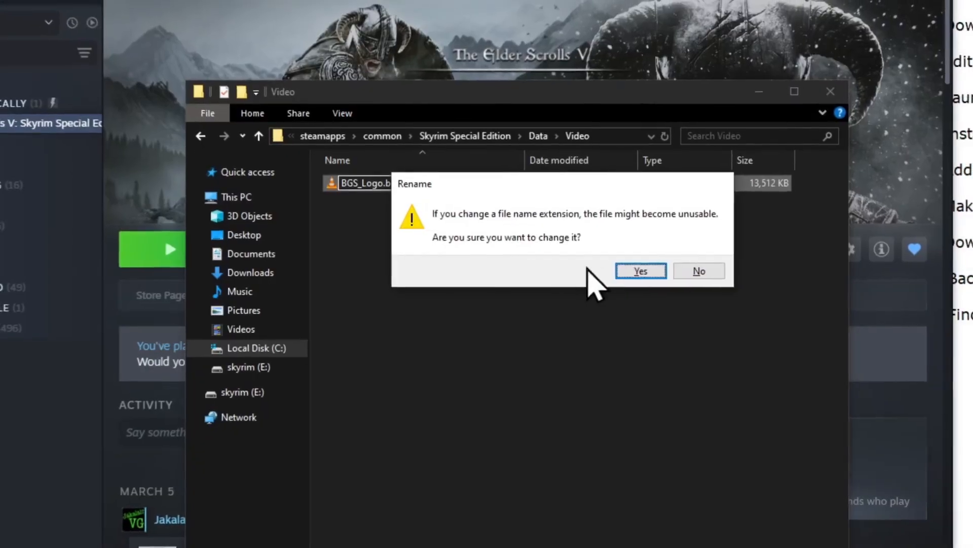
click(641, 271)
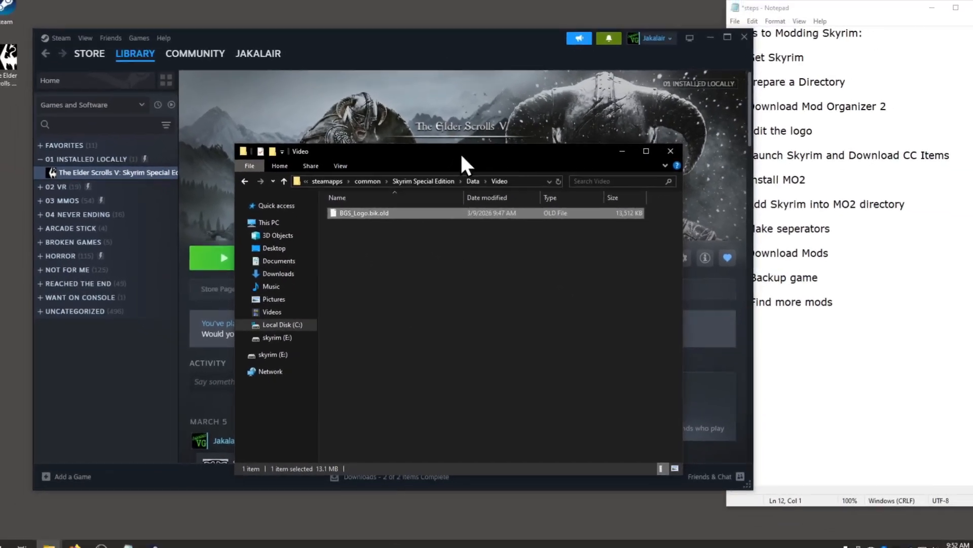
Step: Close the Video folder window and move the Steam window clear of the steps list
drag(461, 155, 685, 160)
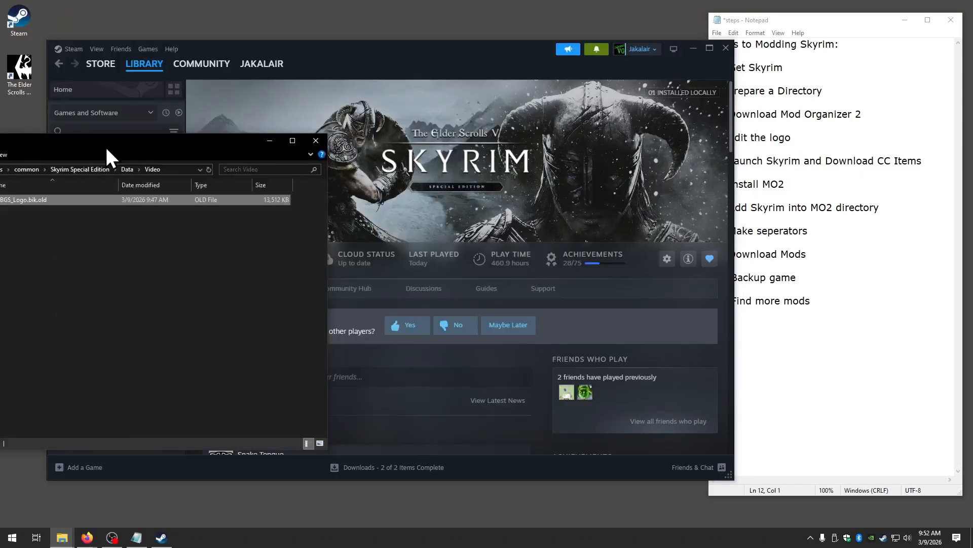
drag(106, 147, 441, 125)
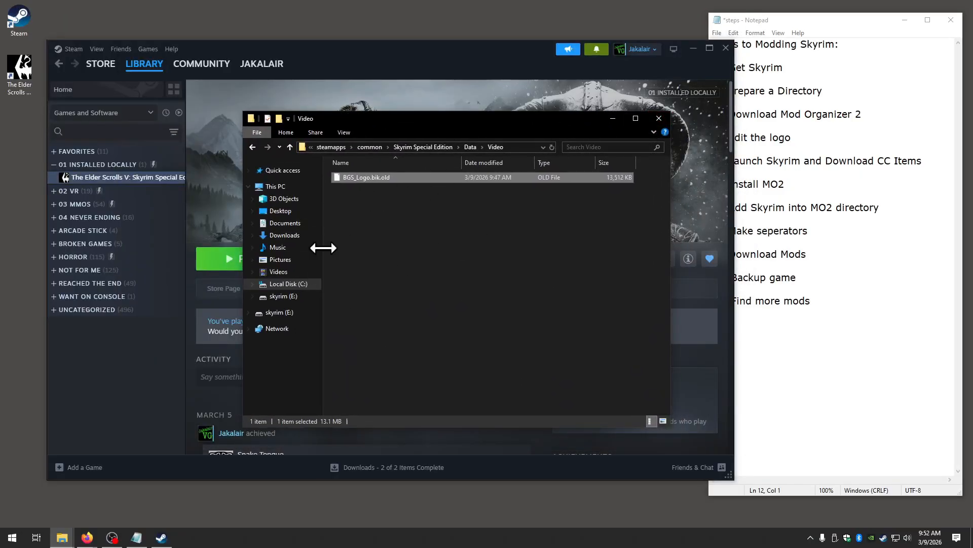
click(659, 120)
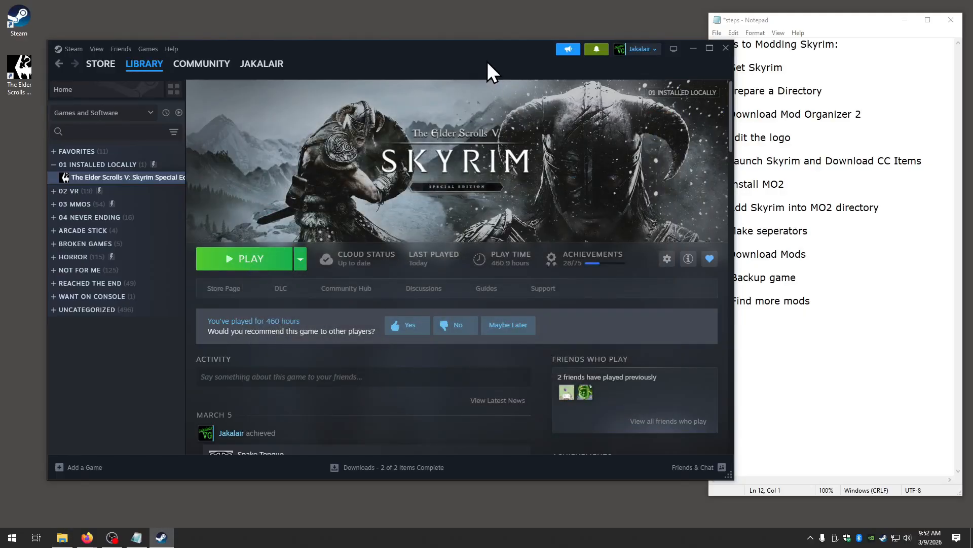
drag(487, 61, 440, 56)
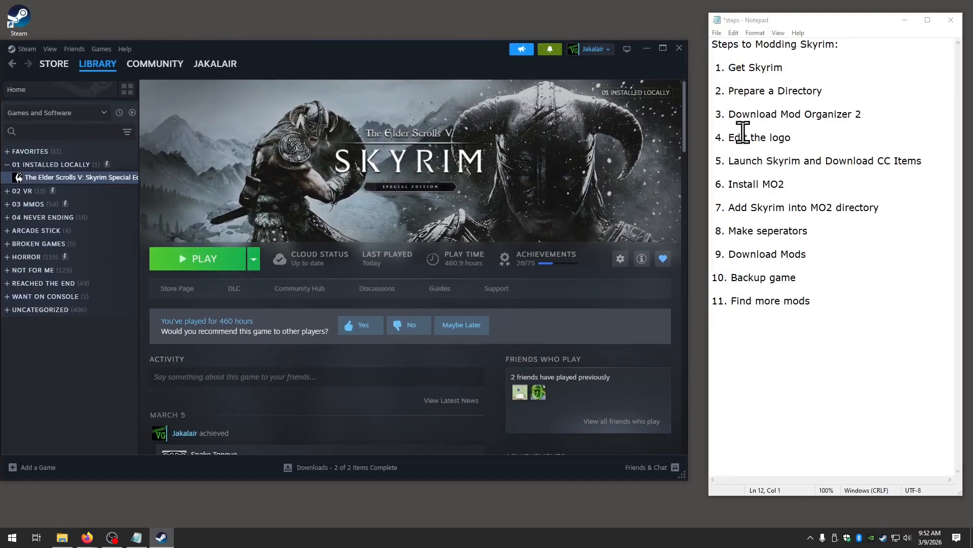
drag(785, 137, 709, 136)
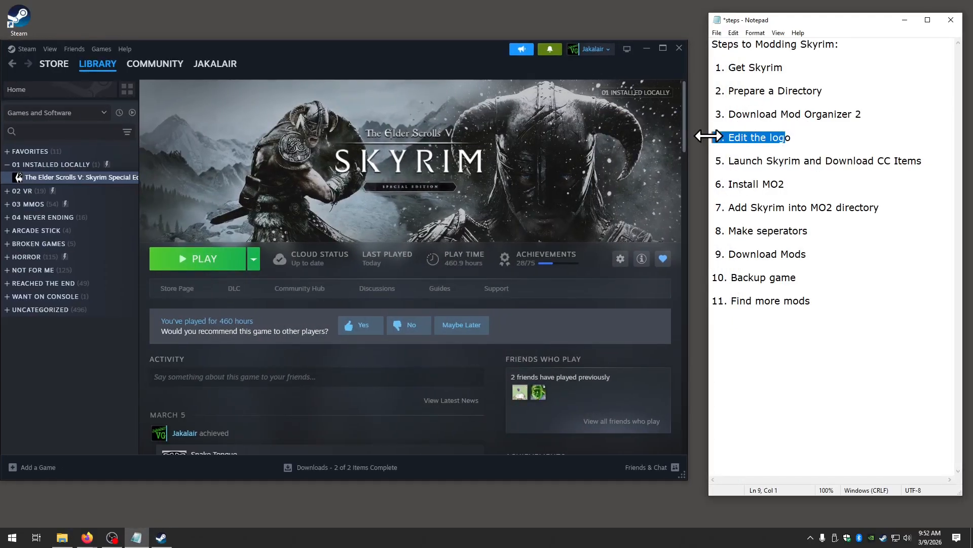
click(759, 157)
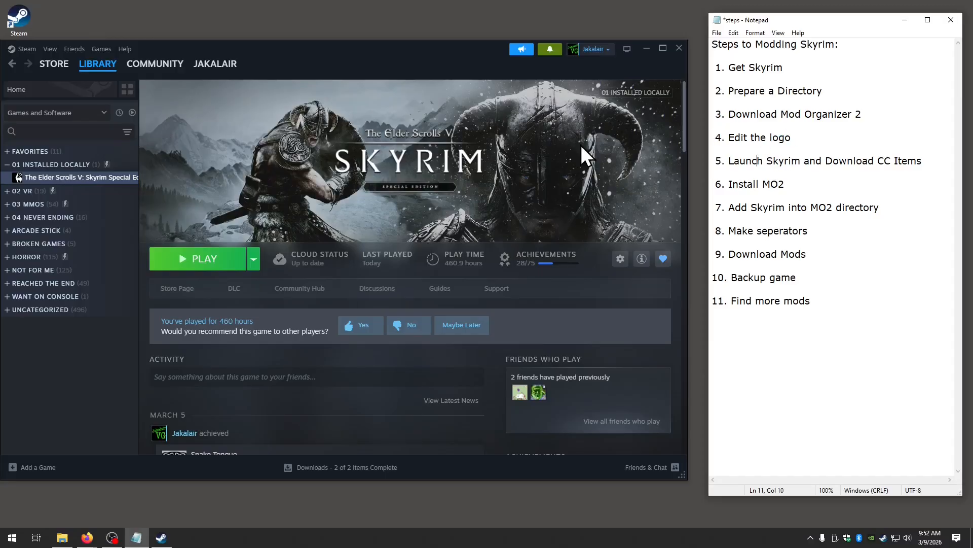
Step: Launch Skyrim Special Edition from Steam with the automatically detected video settings and check the launcher's options without changing them
click(205, 260)
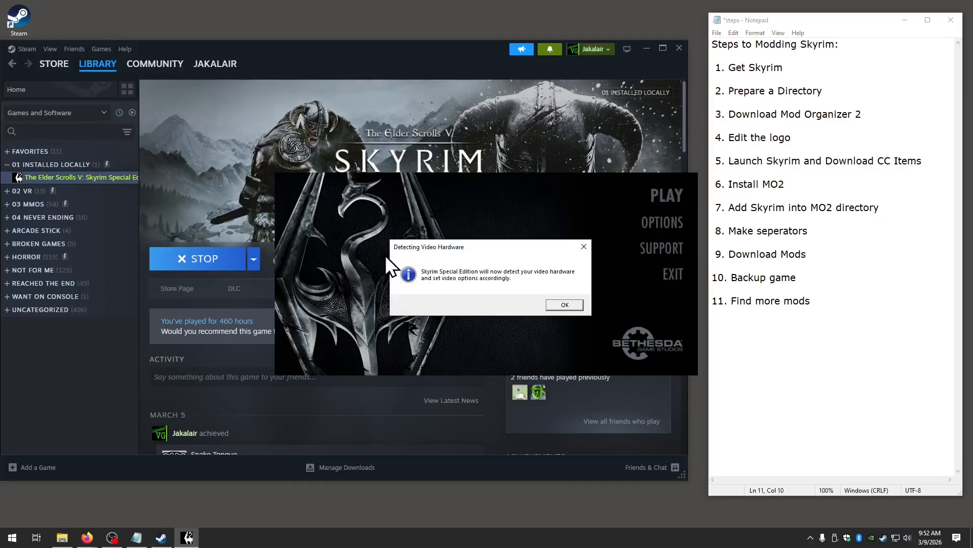
click(563, 304)
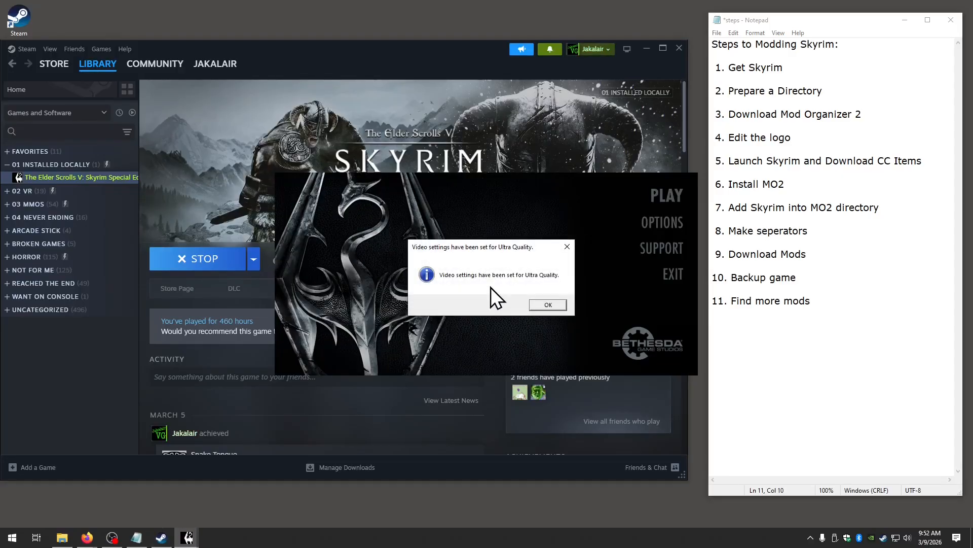
click(547, 305)
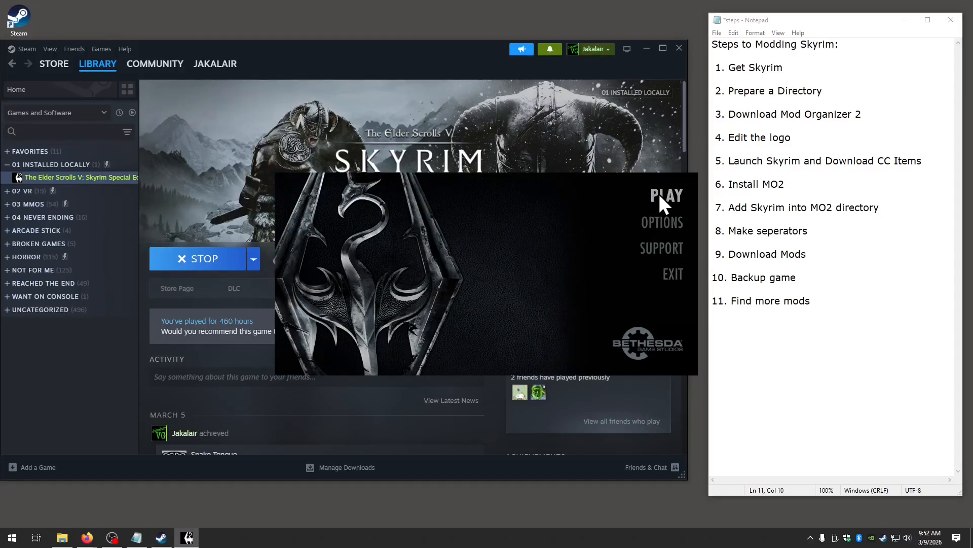
click(659, 218)
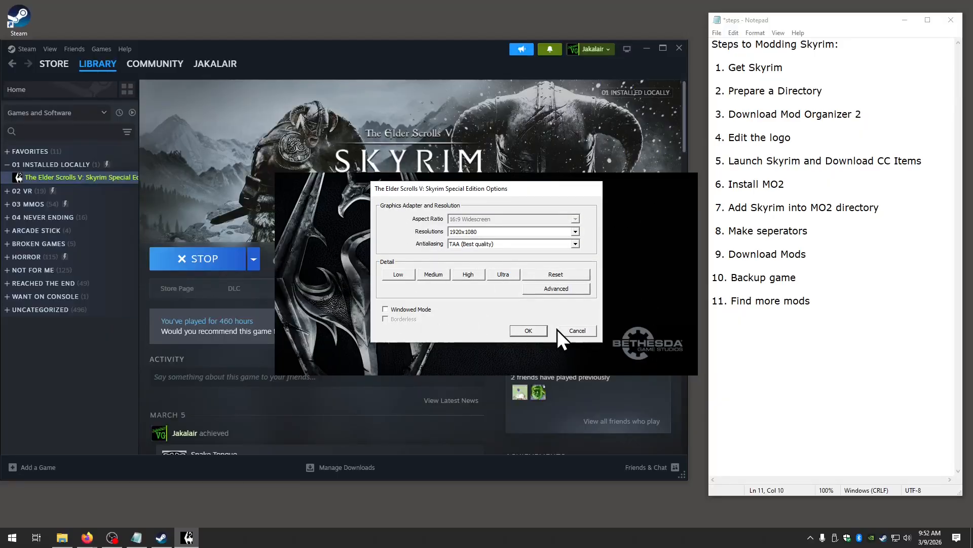
click(578, 330)
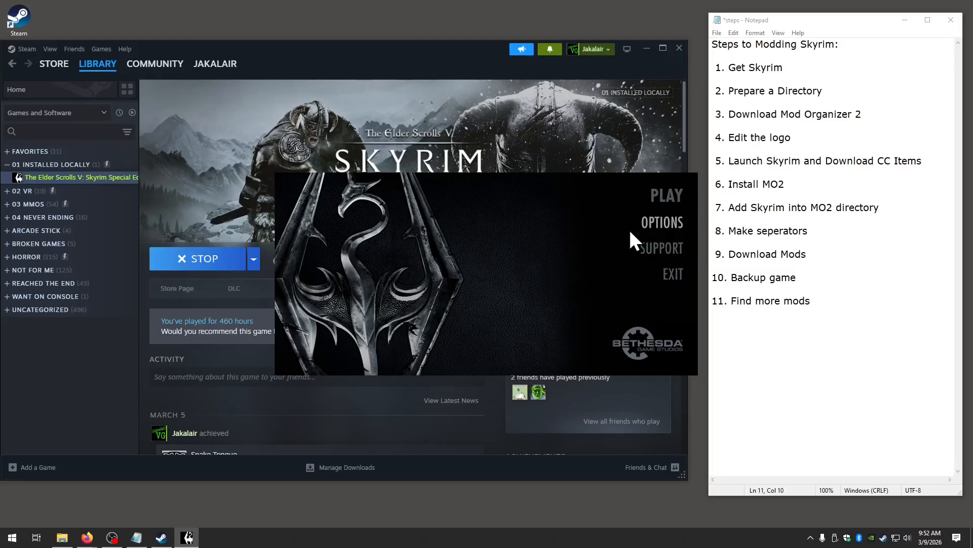
Step: Start the game to download the Anniversary Edition content, accept the data file reload, and quit to the desktop
click(660, 199)
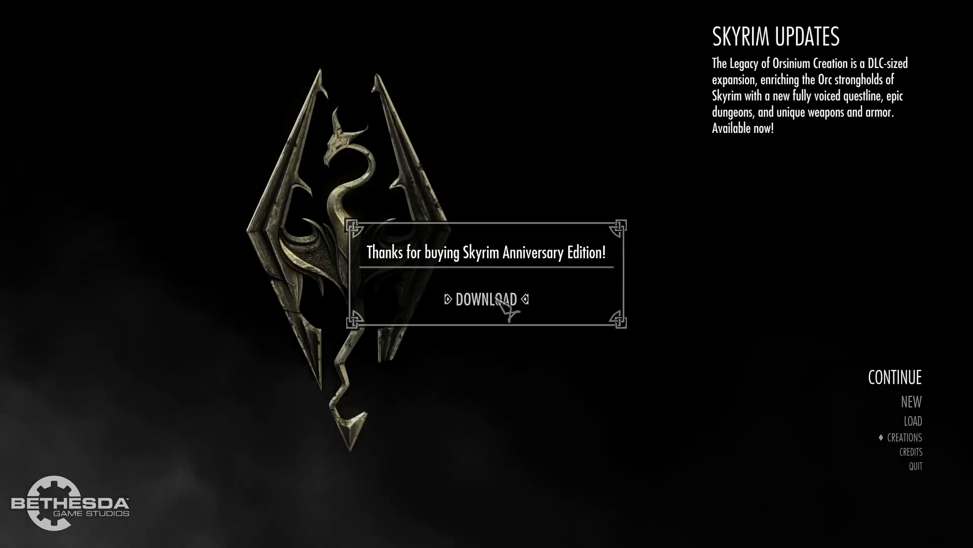
click(498, 299)
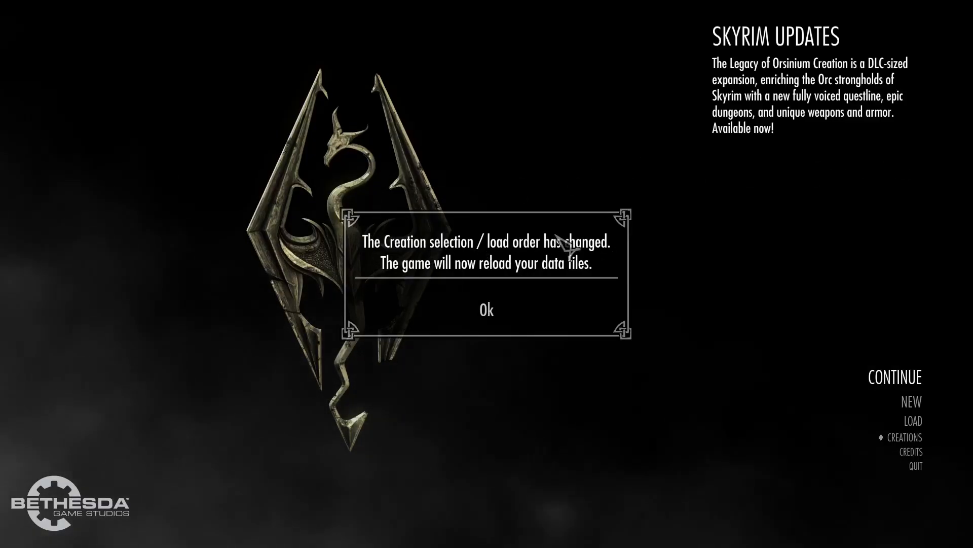
click(489, 307)
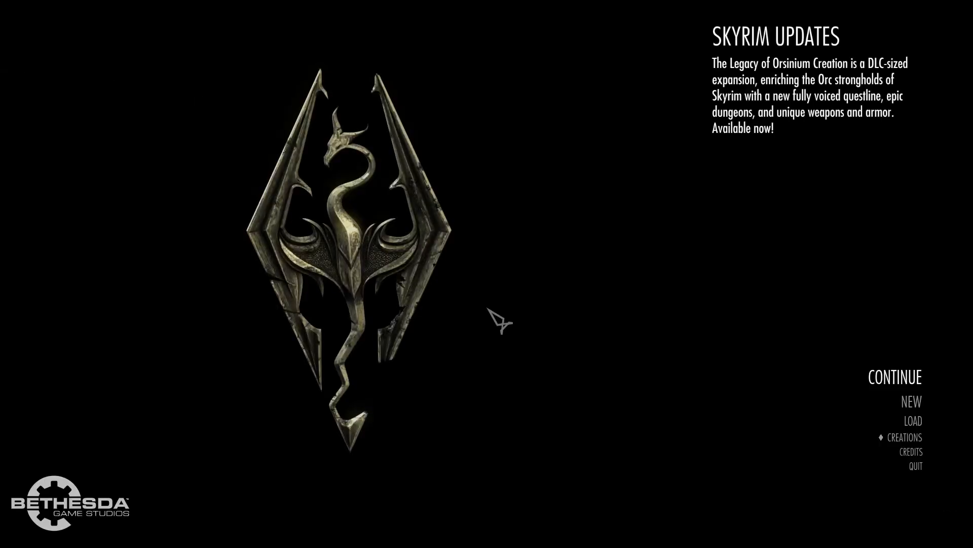
key(Down)
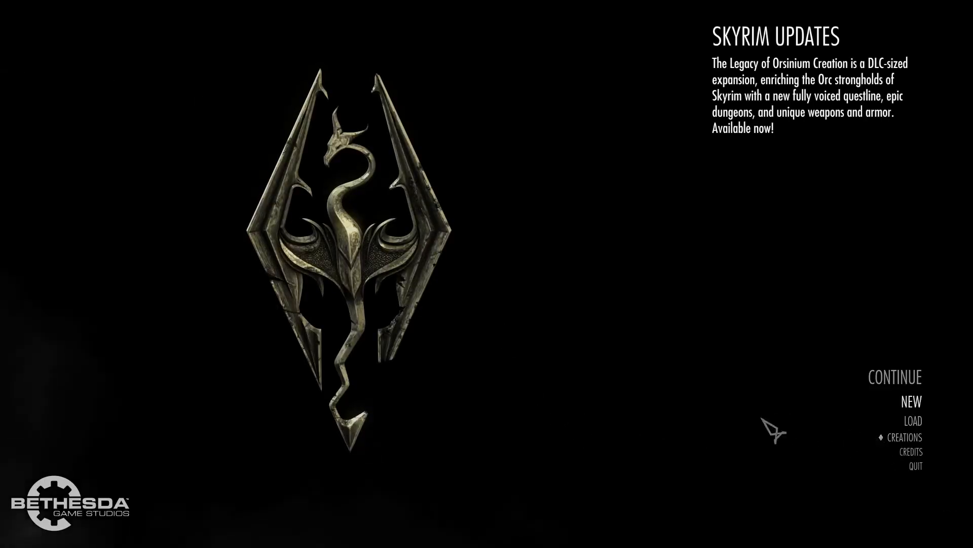
click(915, 465)
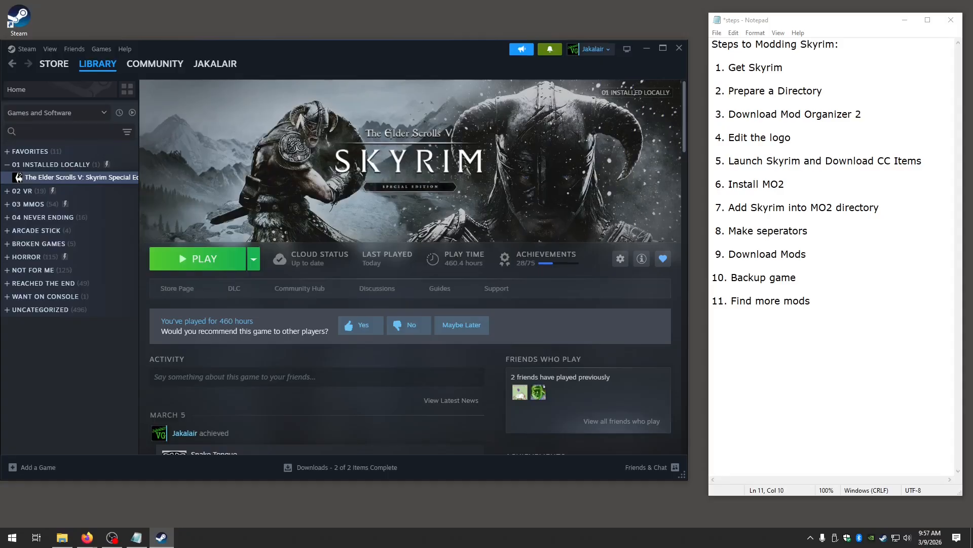
Step: Switch to Firefox, run the downloaded Mod.Organizer-2.5.2.exe installer, and move the browser window out of the way
key(alt+Tab)
click(571, 81)
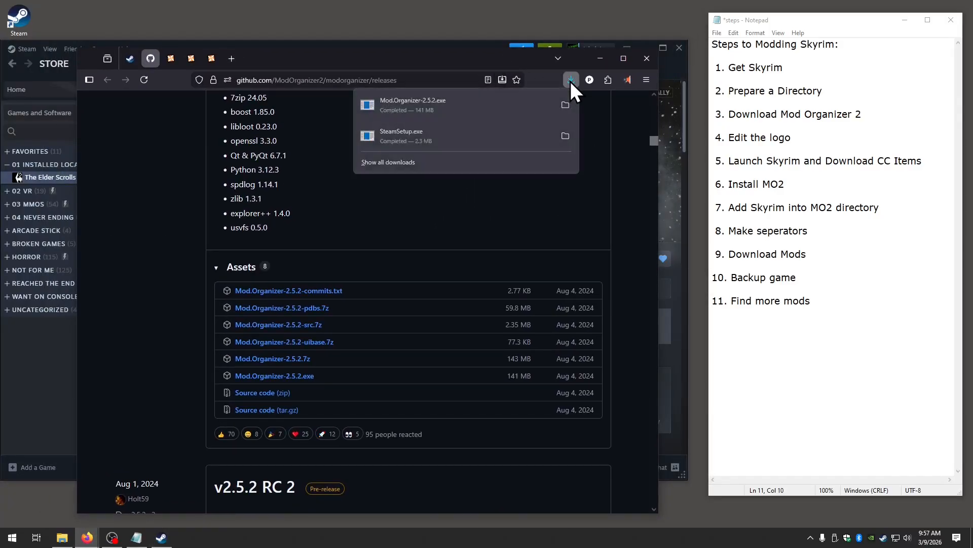
click(485, 104)
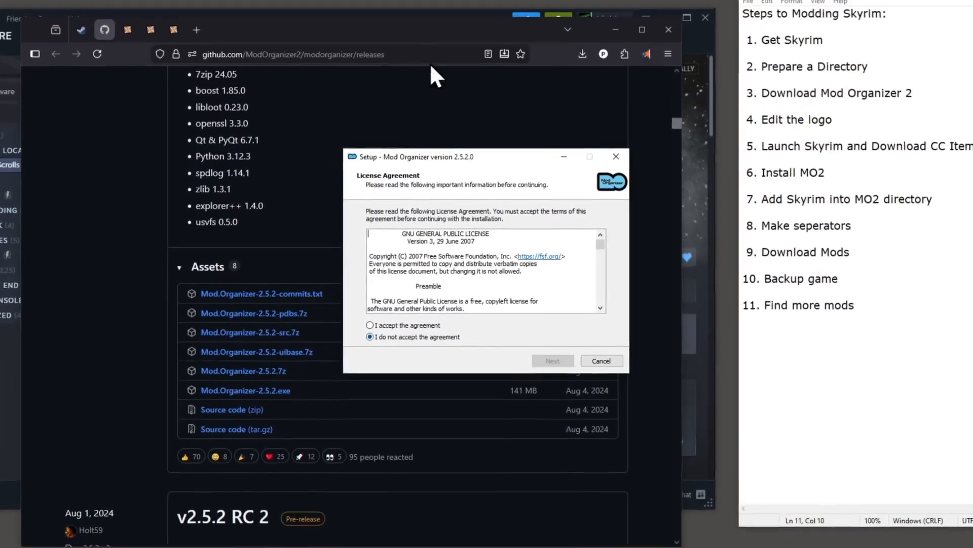
drag(433, 38, 0, 41)
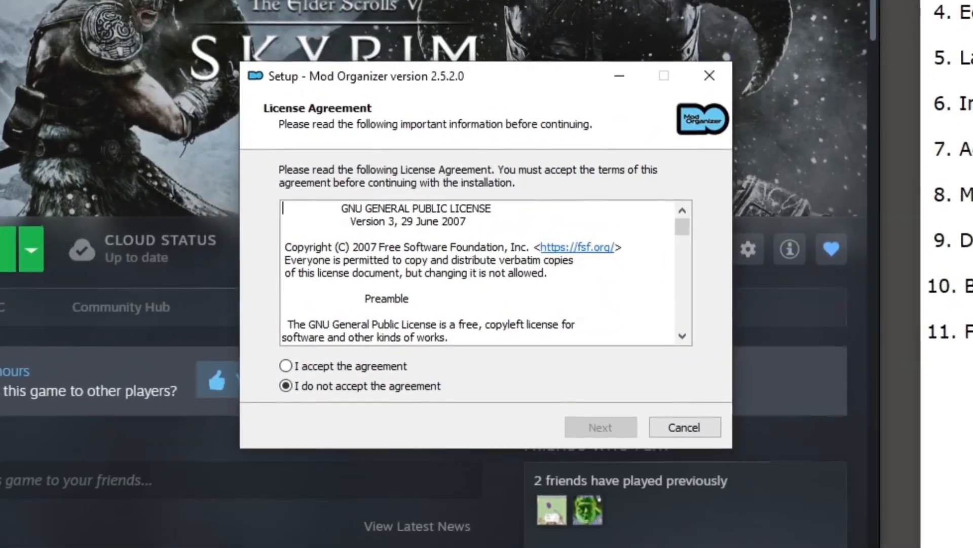
Step: Accept the license agreement and set the Mod Organizer installation folder to C:\youtubemodlist01
click(333, 367)
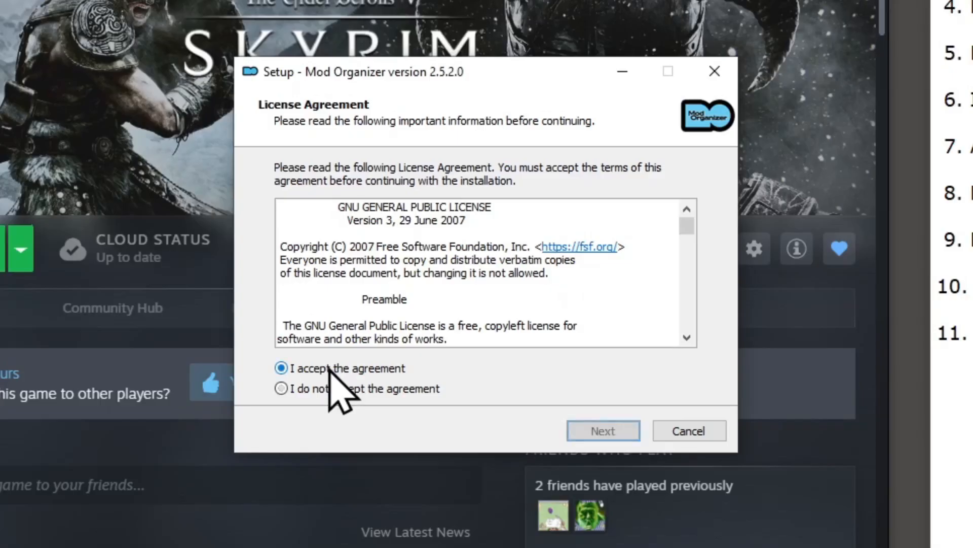
click(594, 430)
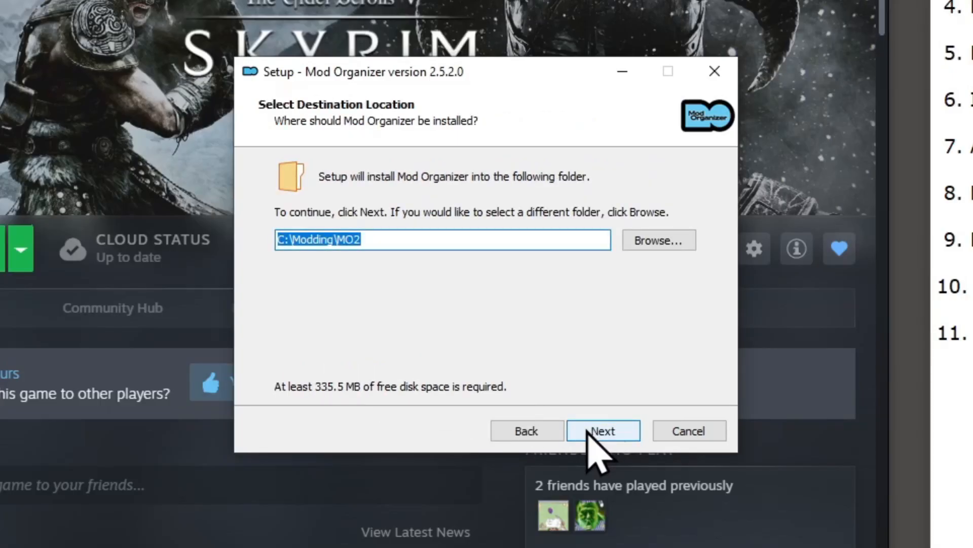
click(657, 242)
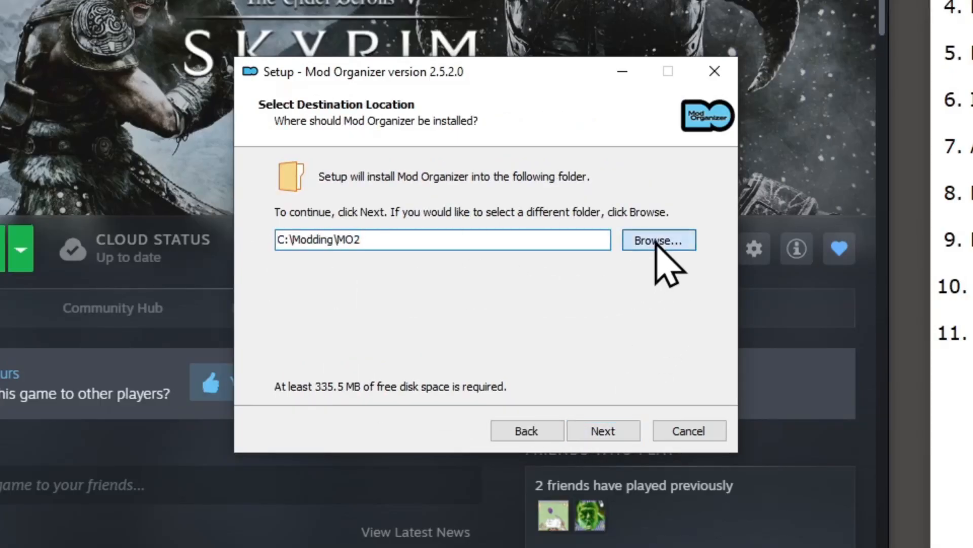
scroll(476, 299, down, 2)
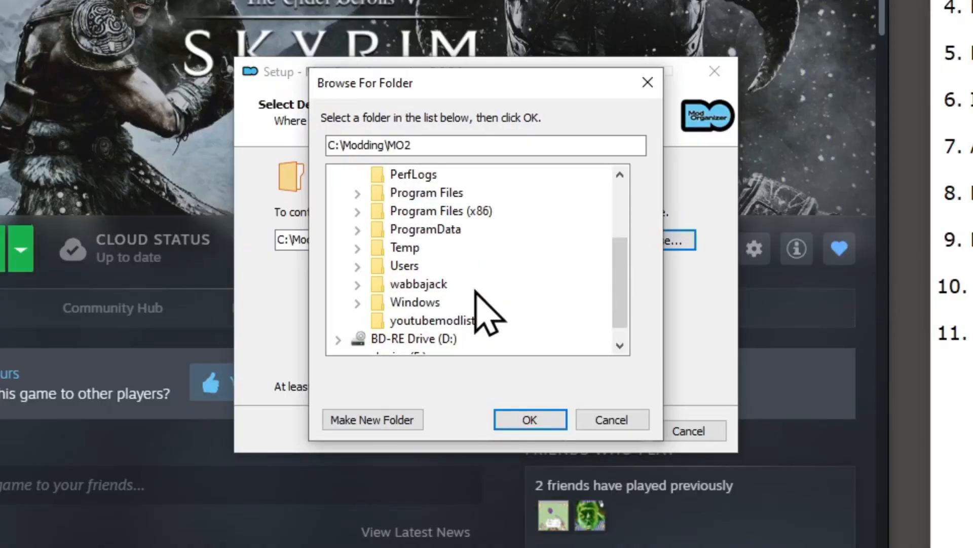
click(442, 303)
click(437, 320)
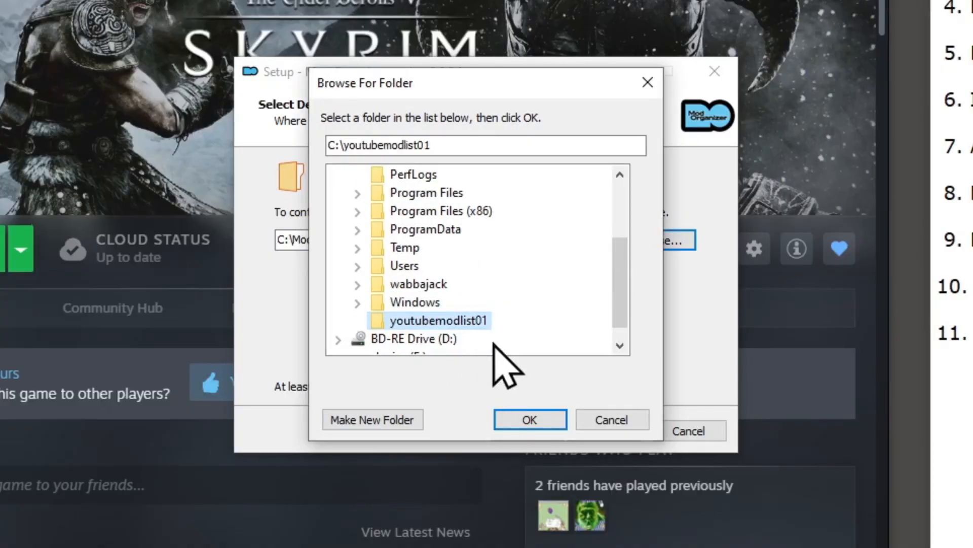
click(528, 441)
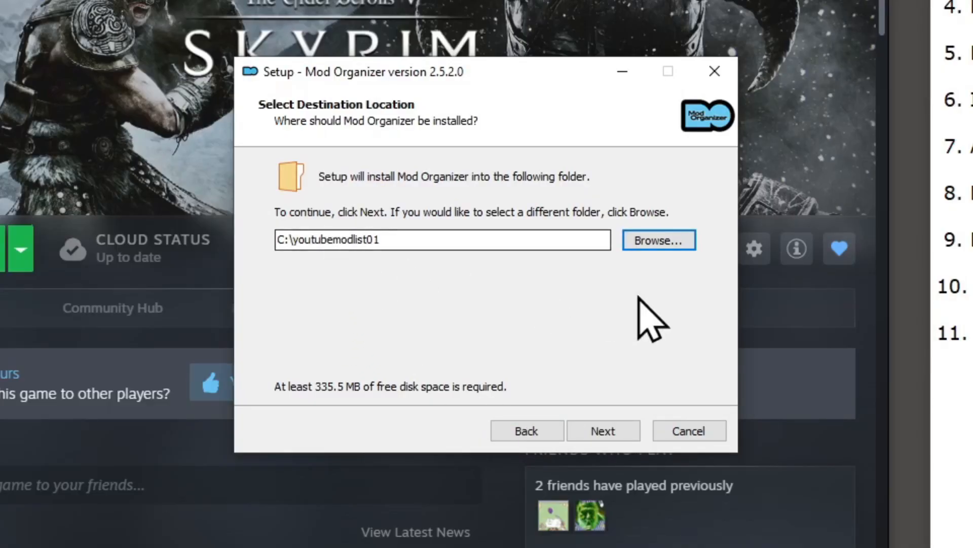
Step: Review the components list and continue with the Recommended Install selection
click(604, 430)
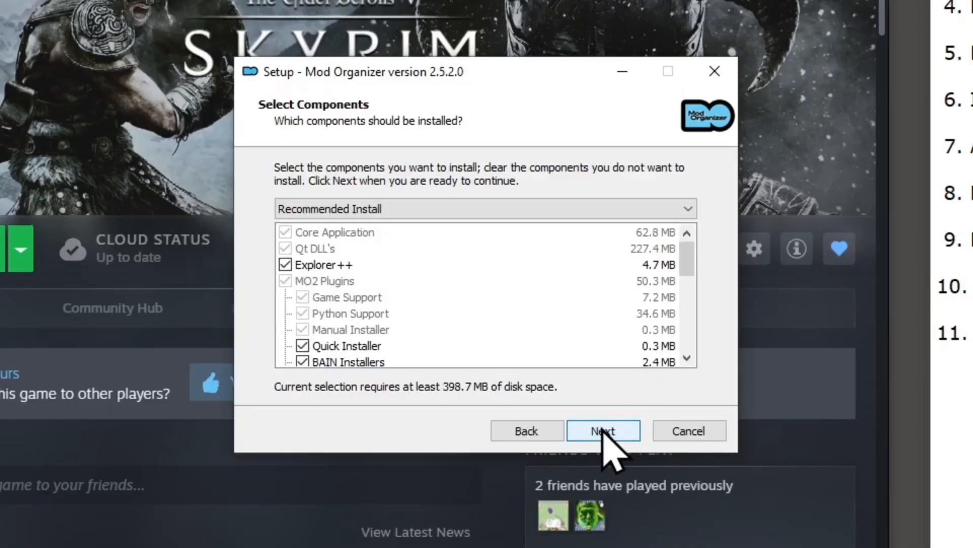
scroll(567, 355, down, 5)
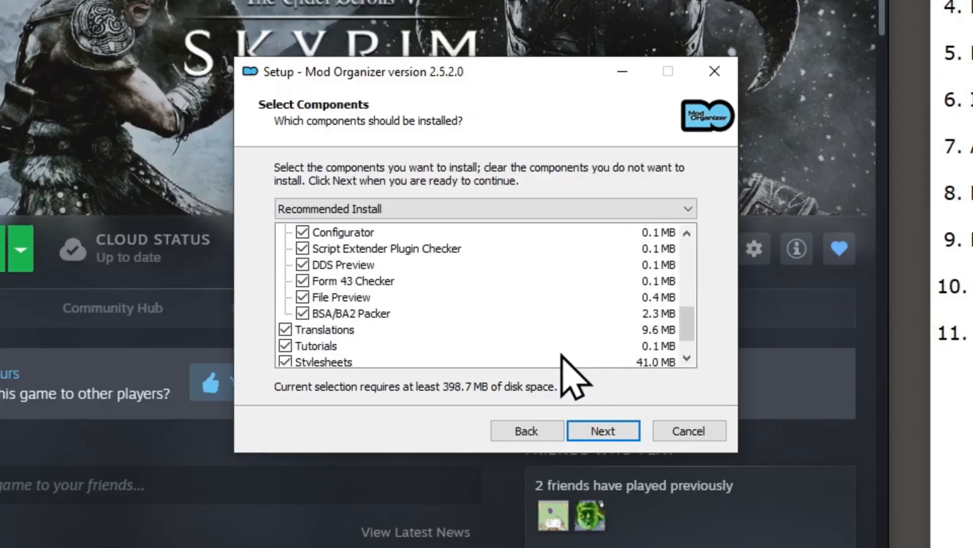
scroll(562, 355, up, 4)
scroll(561, 355, down, 4)
scroll(555, 355, up, 4)
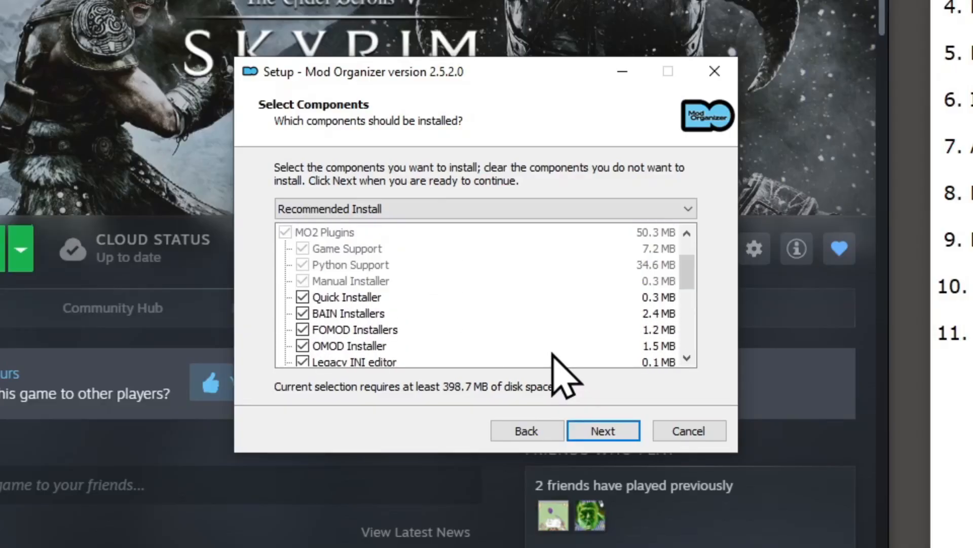
click(595, 428)
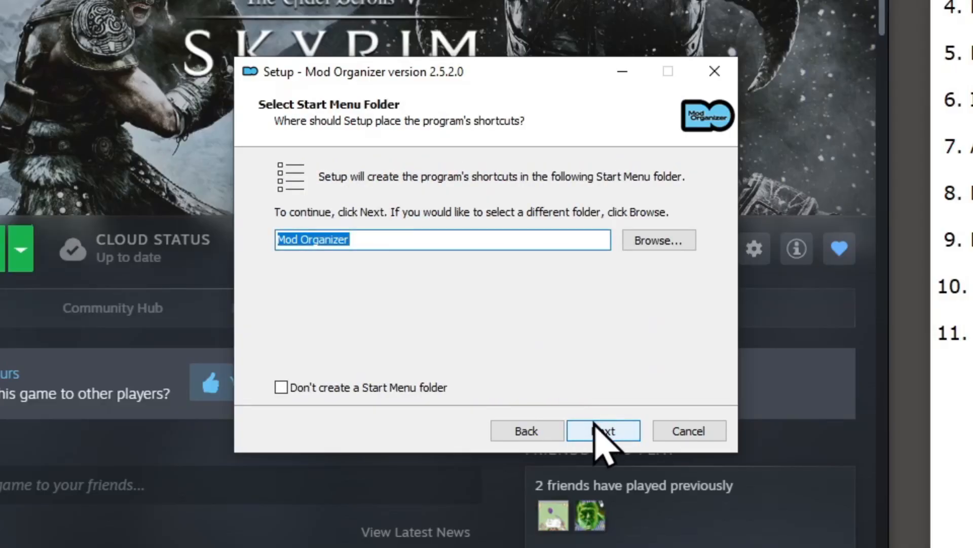
Step: Skip creating a Start Menu folder and a desktop shortcut, check the setup summary, and install Mod Organizer
click(337, 389)
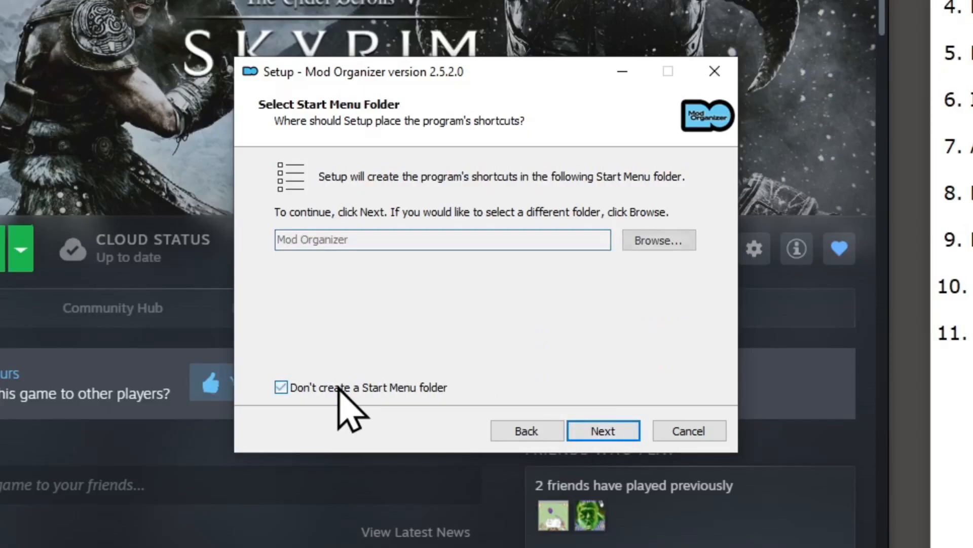
click(599, 429)
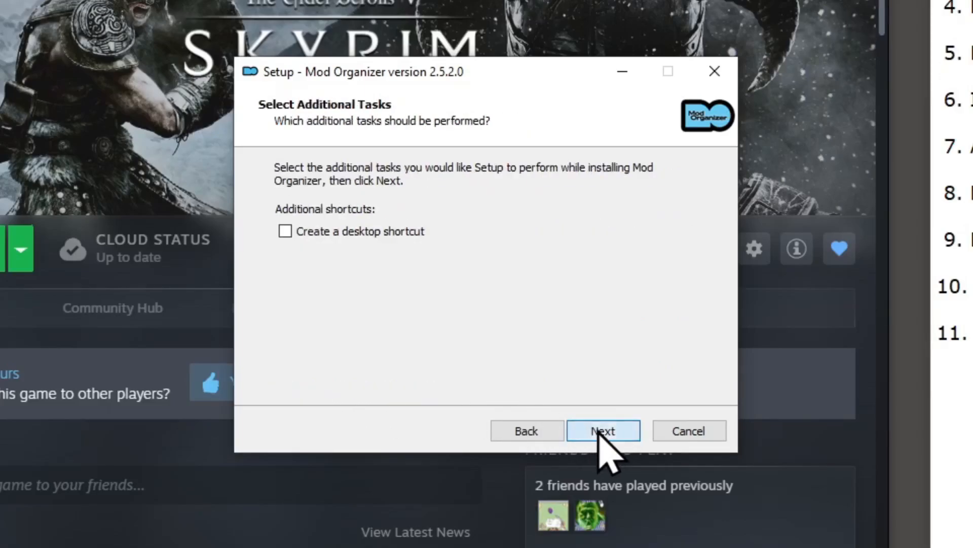
click(598, 425)
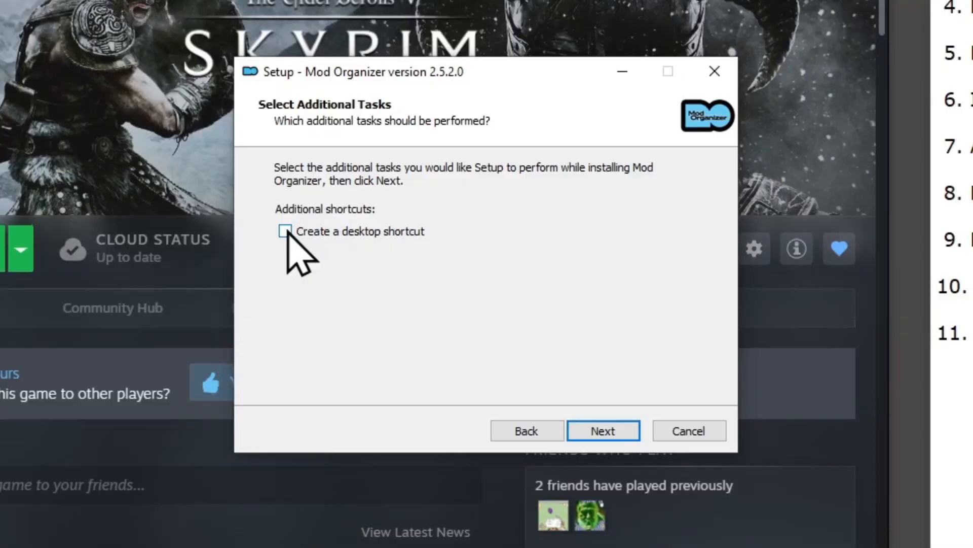
click(597, 431)
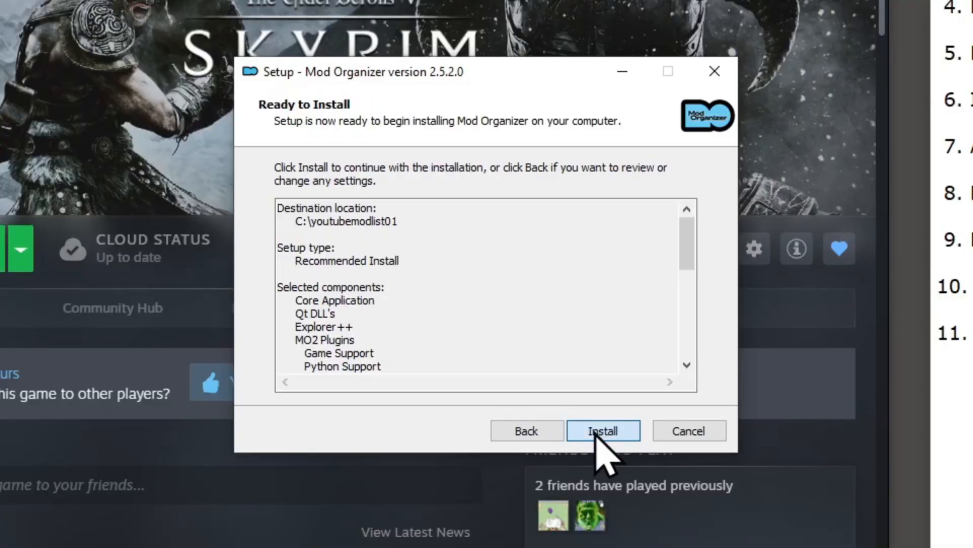
scroll(495, 299, down, 3)
scroll(494, 300, down, 4)
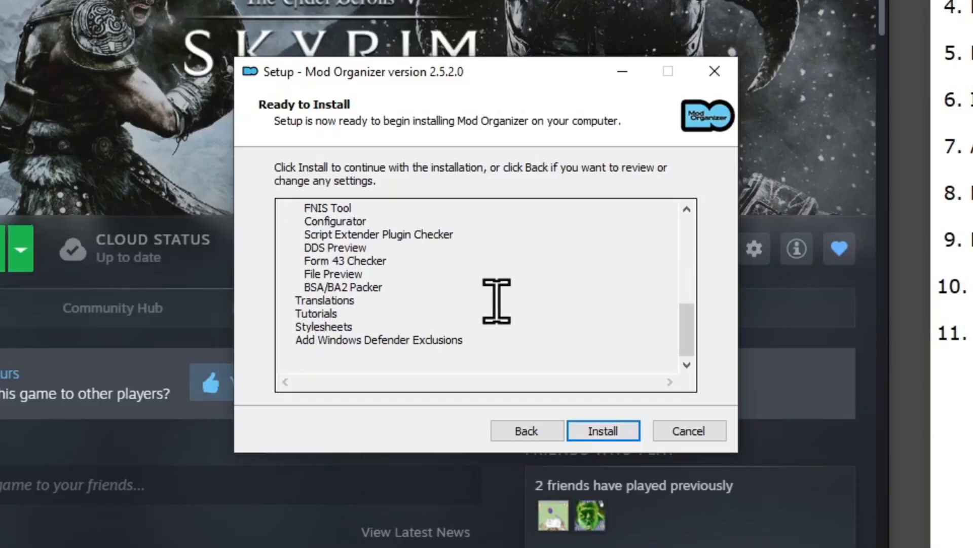
click(614, 431)
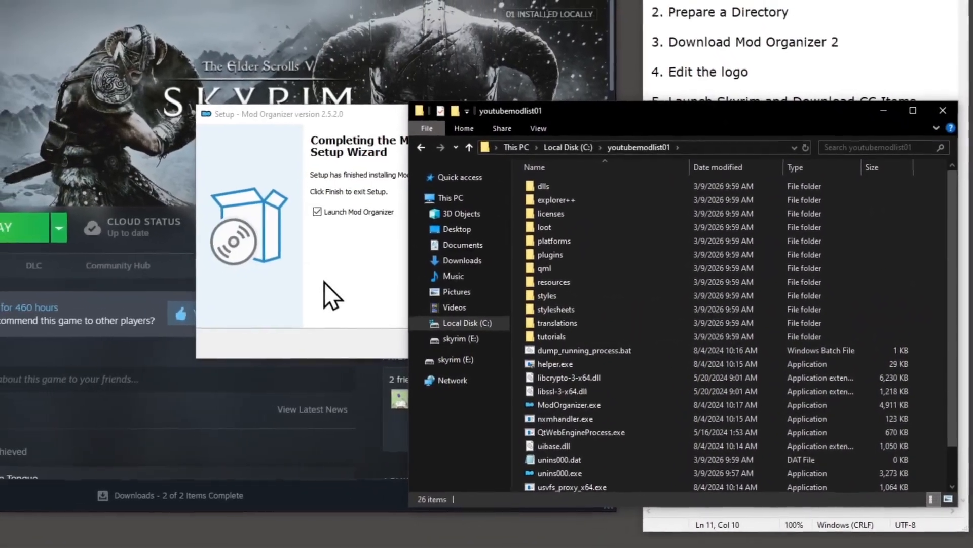
Step: Clear the completed Mod Organizer setup window out of the way of the Steam library
click(324, 282)
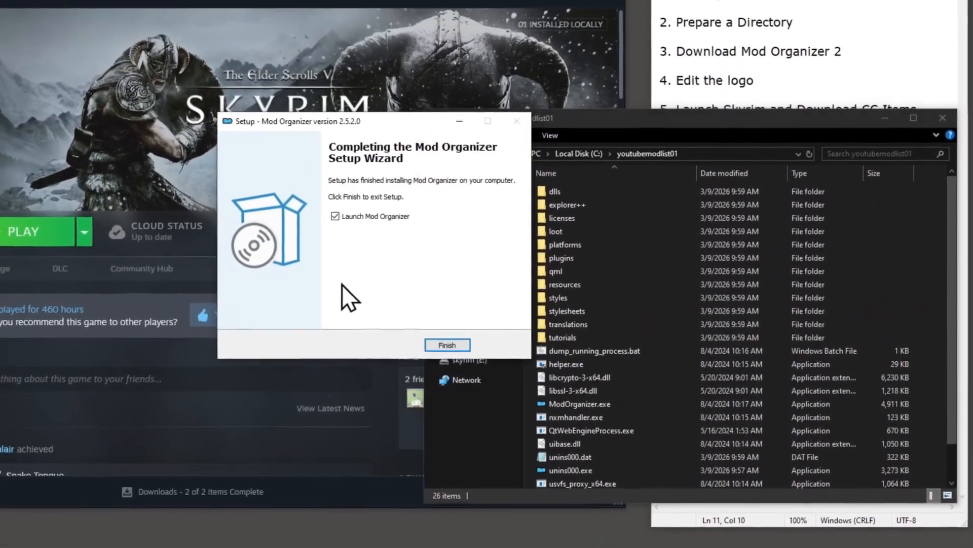
drag(370, 118, 268, 156)
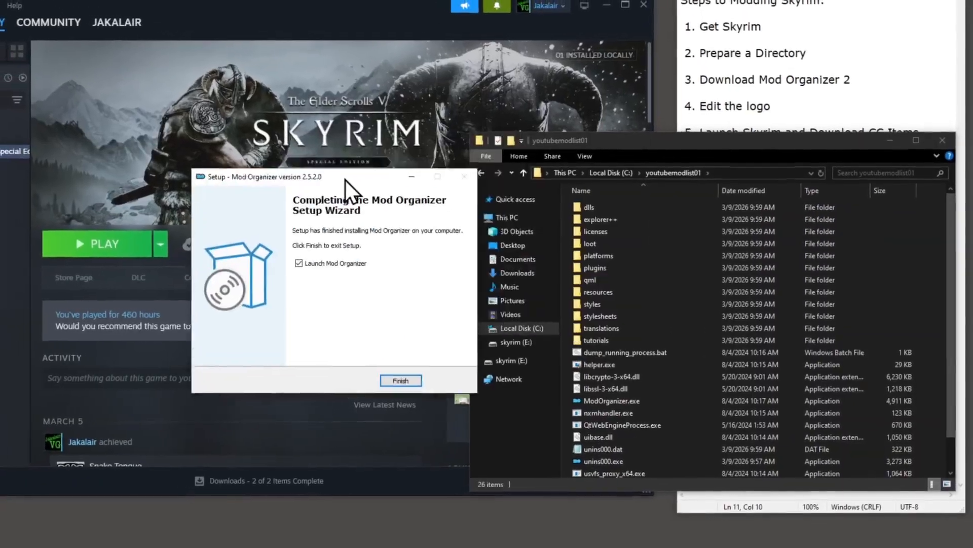
drag(345, 181, 83, 1)
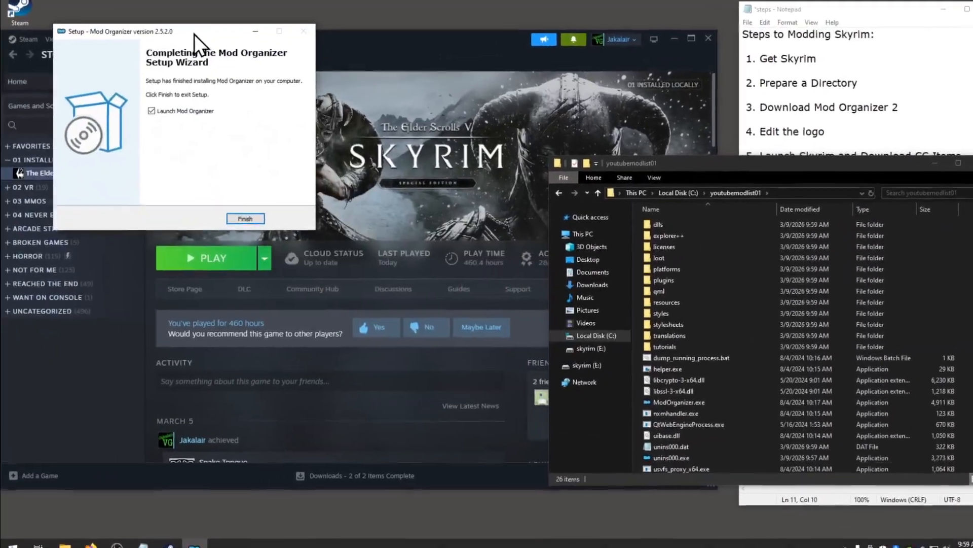
drag(194, 34, 439, 117)
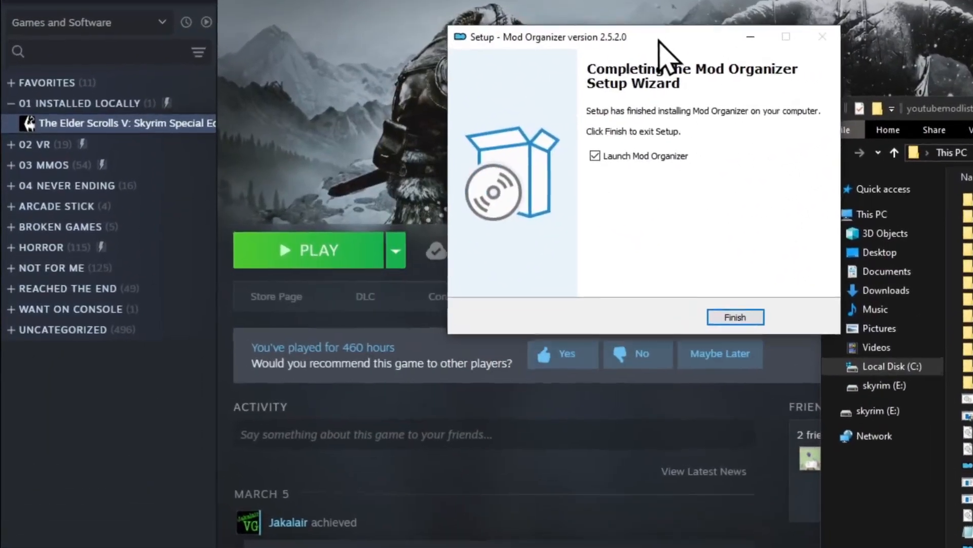
drag(659, 40, 635, 122)
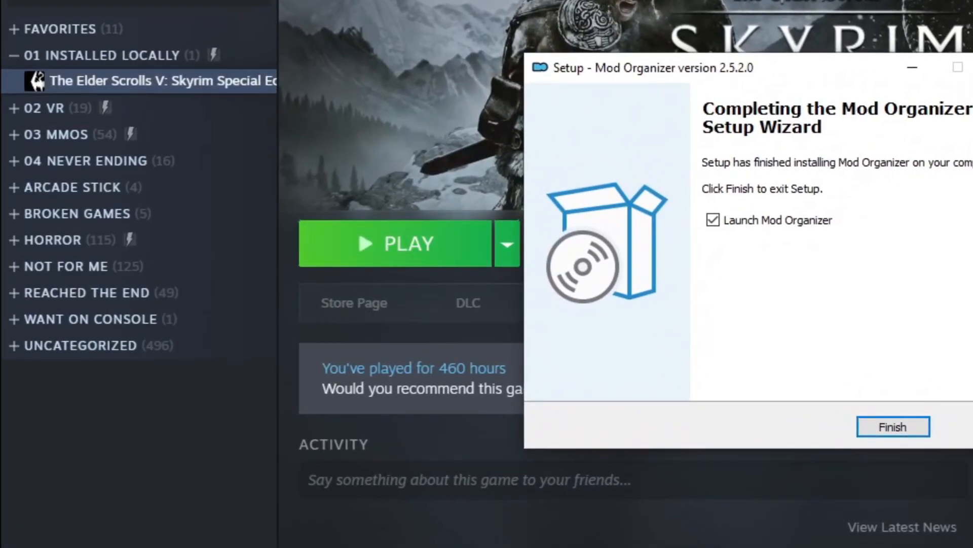
key(Return)
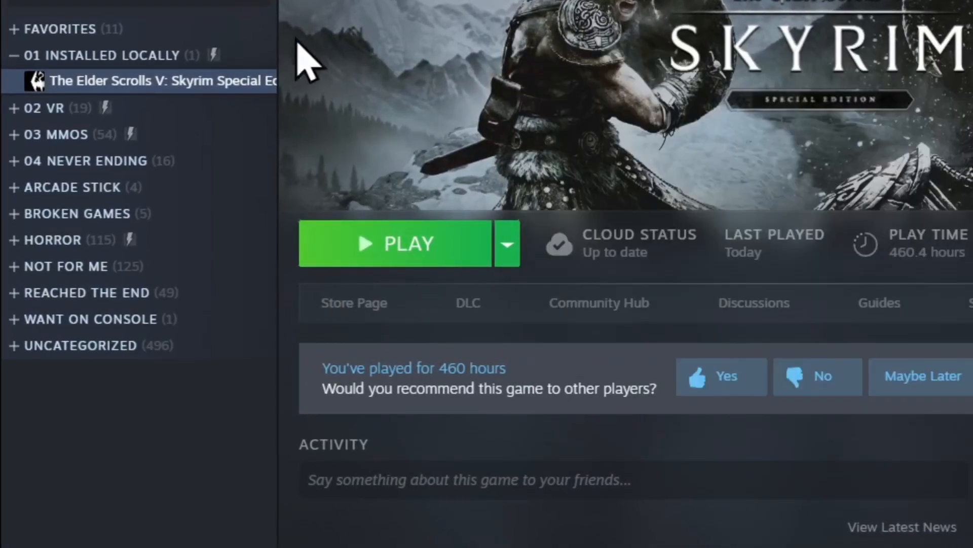
Step: Browse Skyrim's local files from Steam and copy the Skyrim Special Edition folder from the parent common folder
right_click(117, 81)
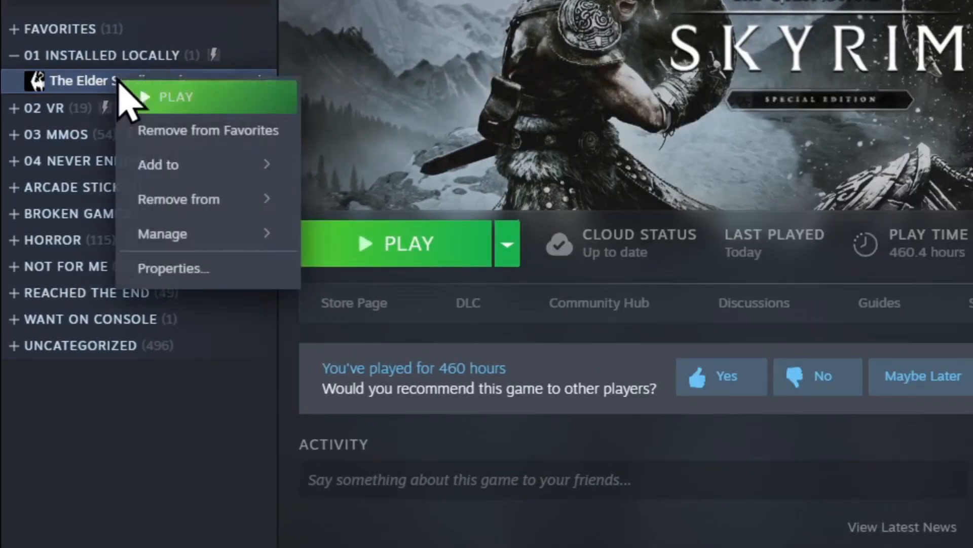
mouse_move(206, 223)
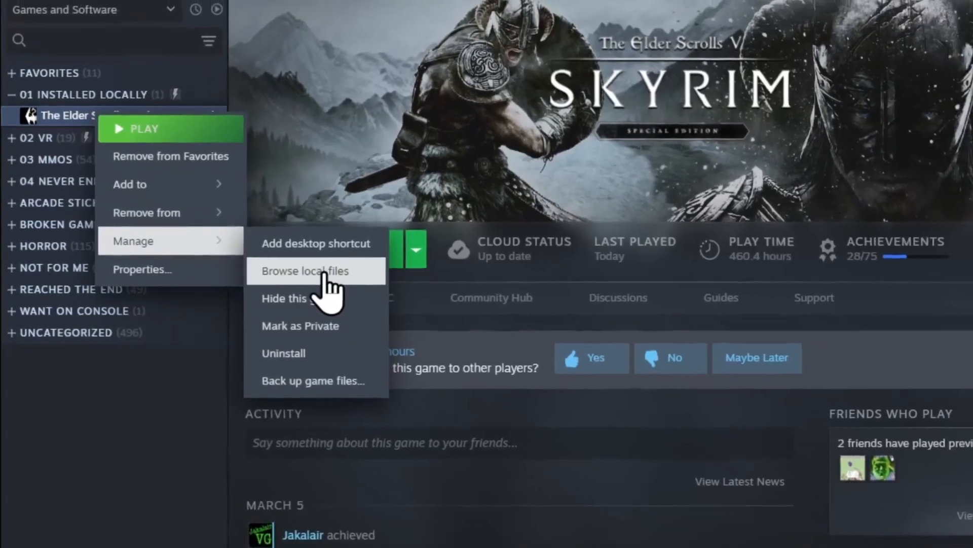
click(367, 271)
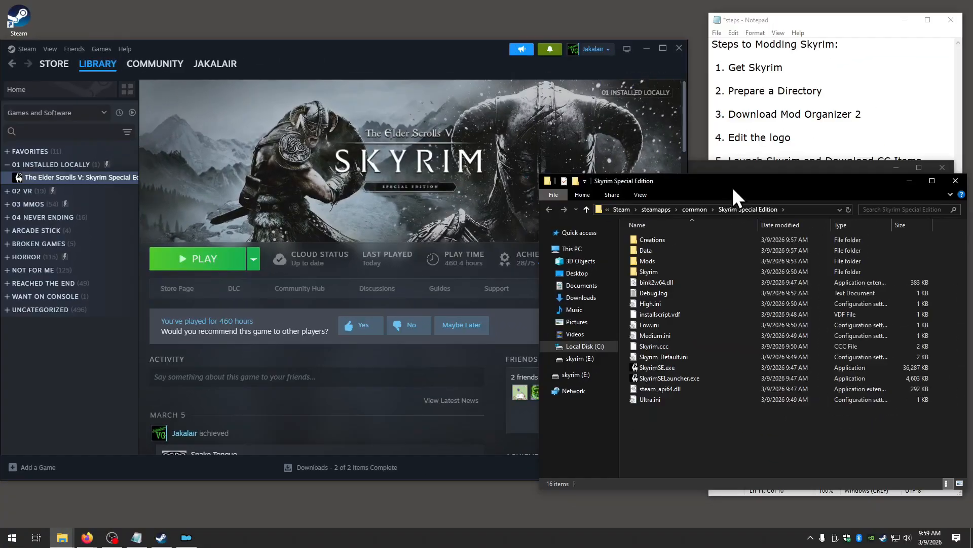
drag(731, 184, 384, 177)
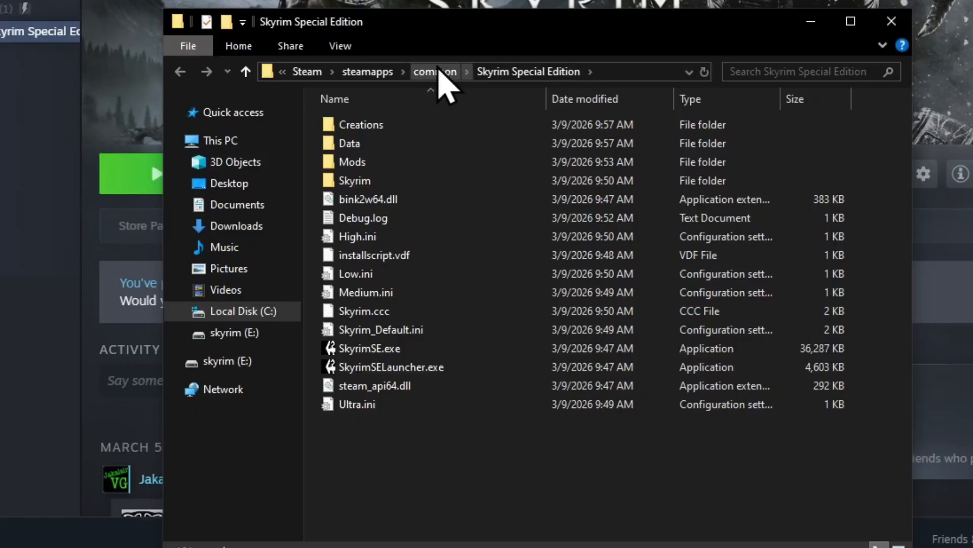
click(437, 72)
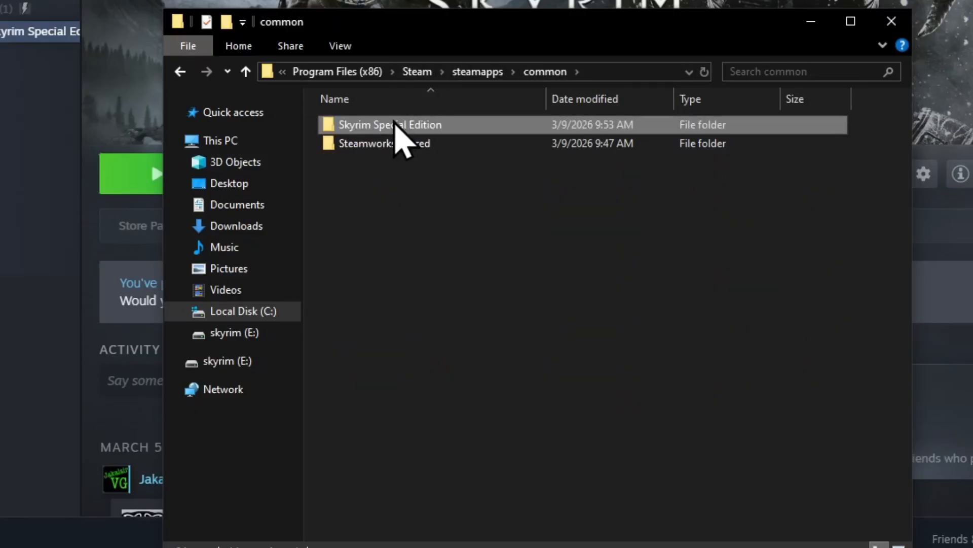
right_click(375, 124)
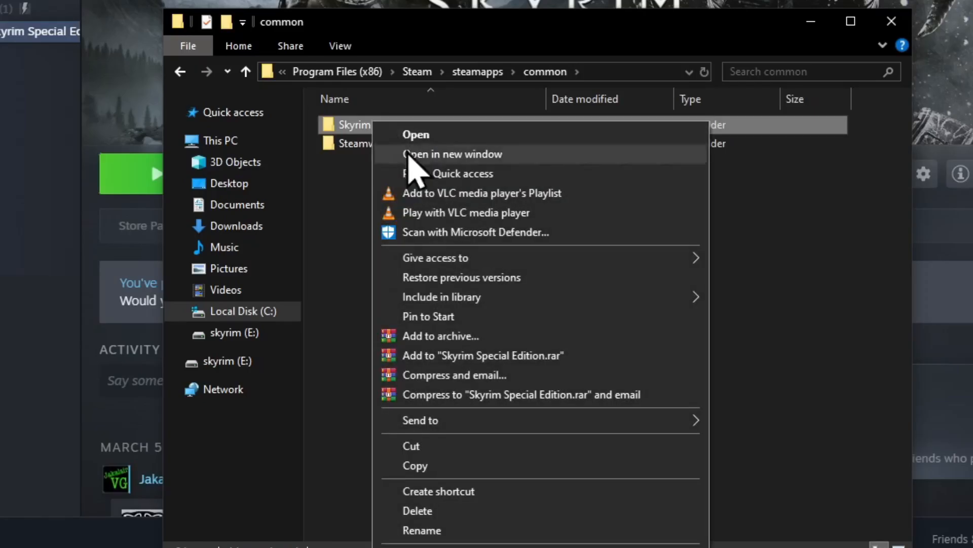
click(422, 462)
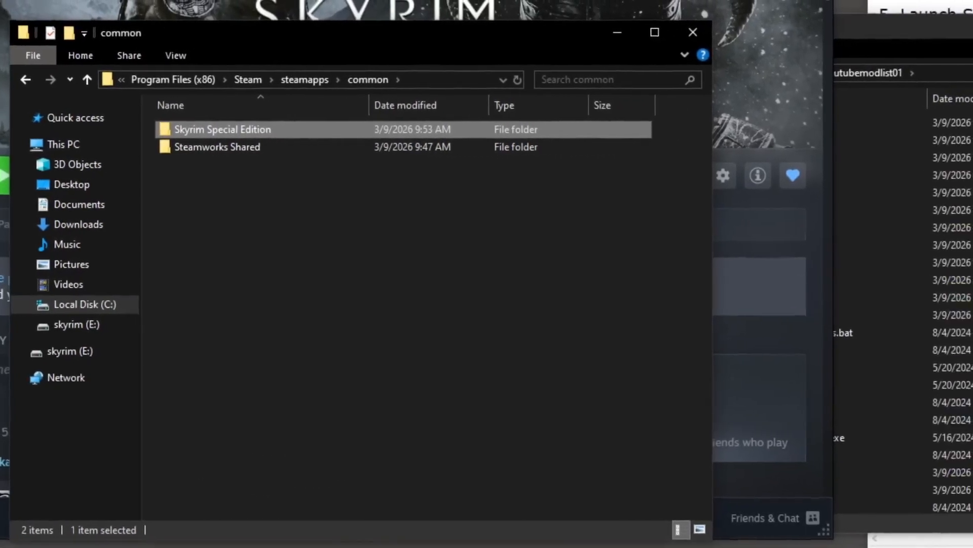
Step: Paste the copied Skyrim Special Edition folder into C:\youtubemodlist01
click(912, 31)
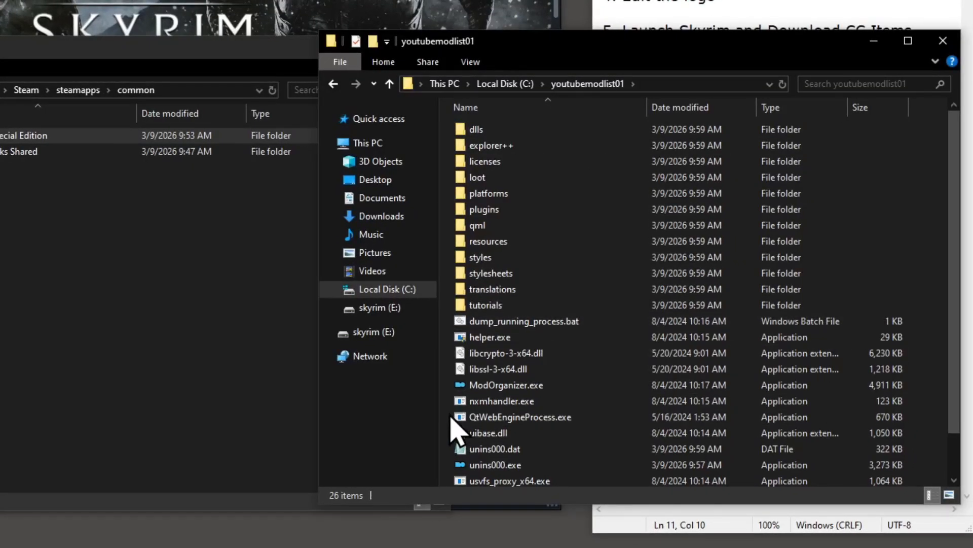
right_click(451, 415)
click(490, 305)
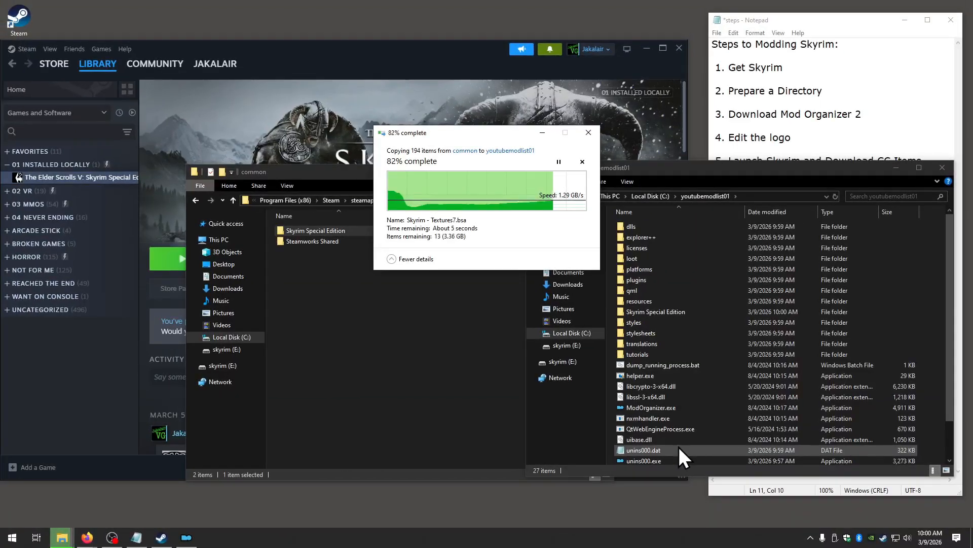
click(350, 340)
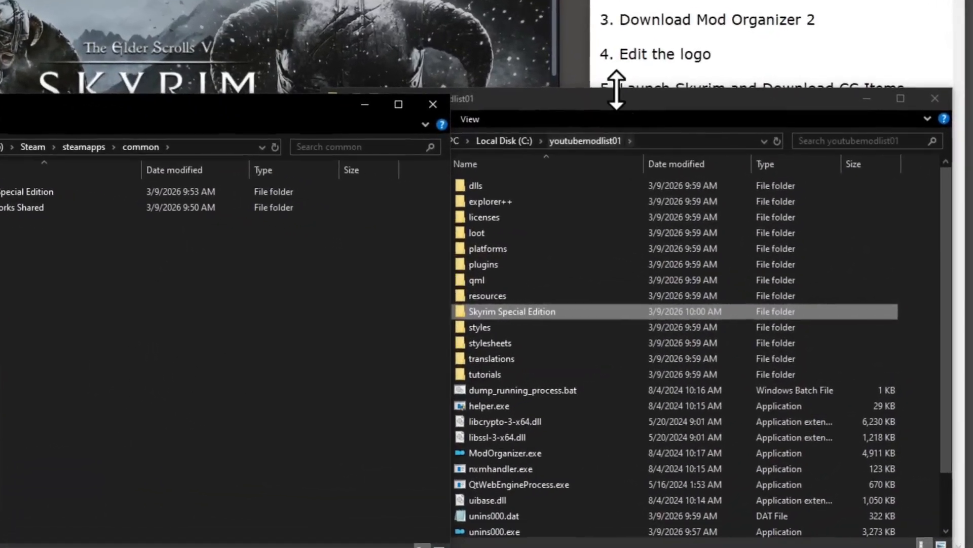
Step: Rename the copied Skyrim Special Edition folder in youtubemodlist01 to Base Game
click(614, 100)
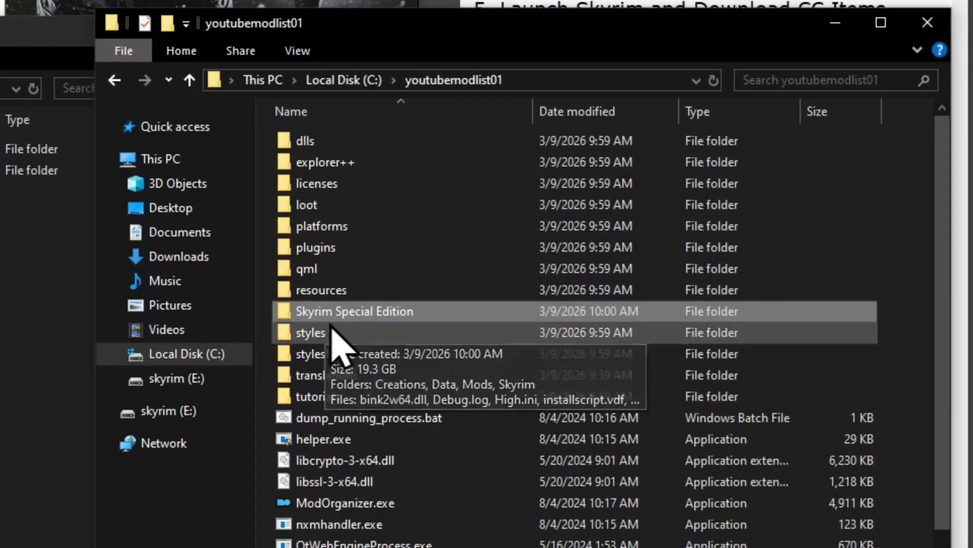
key(F2)
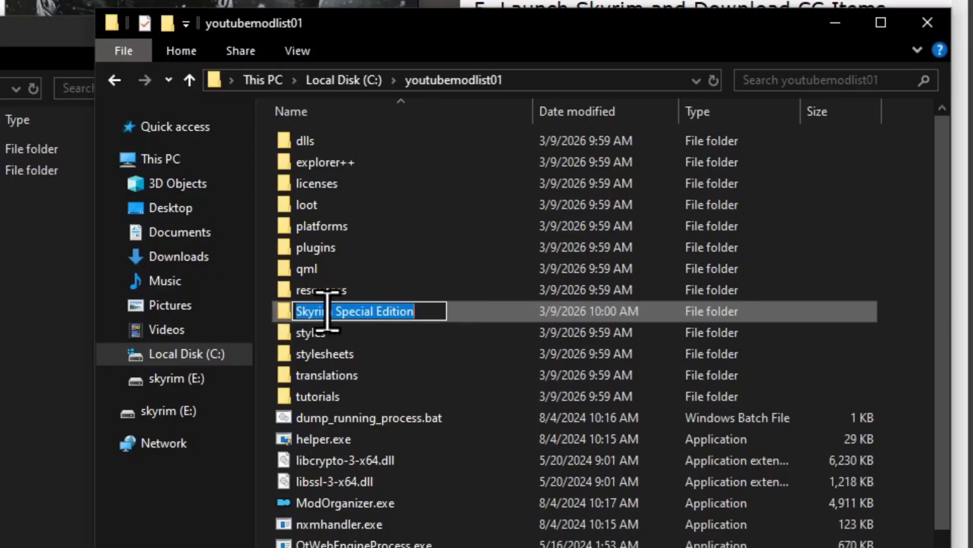
text(Base Game)
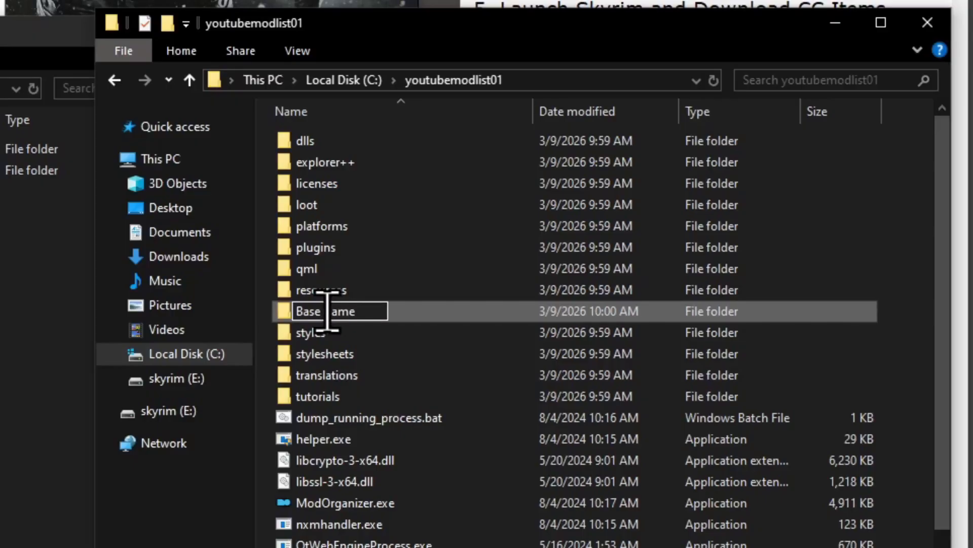
key(Return)
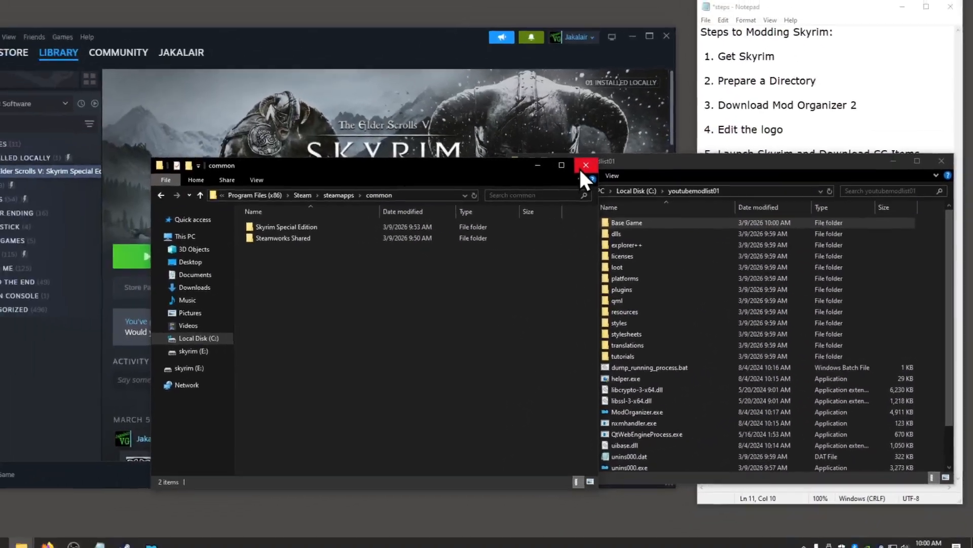
Step: Close the Steam common folder window, minimize the Steam library, and move the youtubemodlist01 window off the setup wizard
click(584, 166)
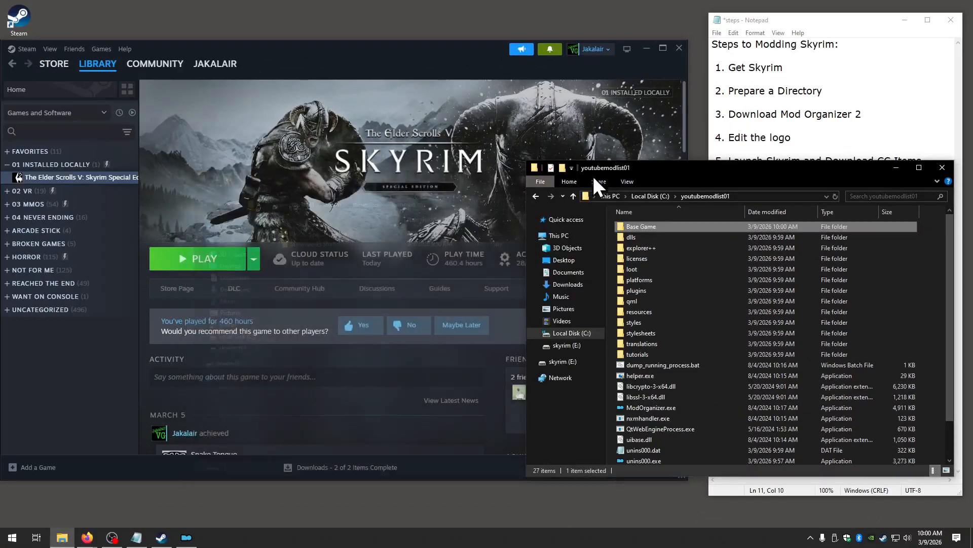
click(647, 47)
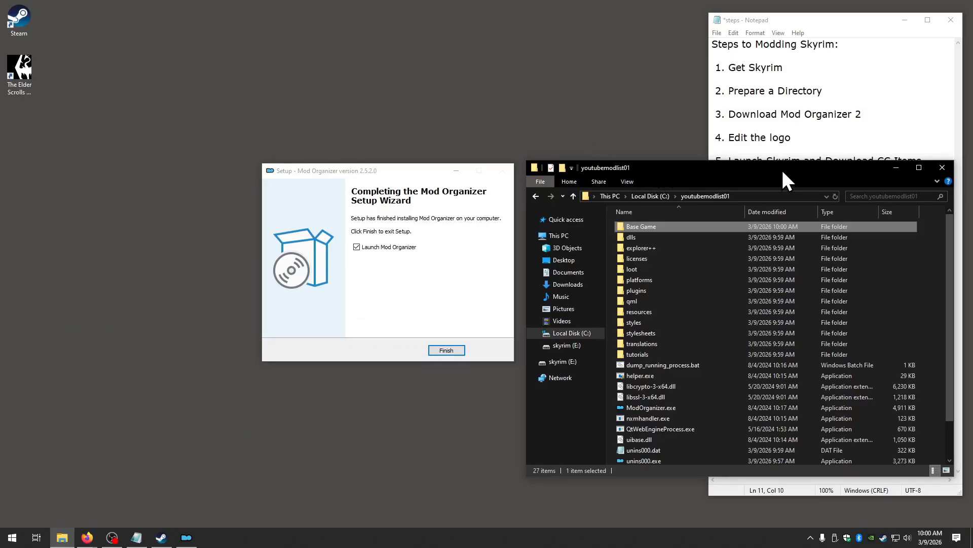
drag(782, 172, 263, 37)
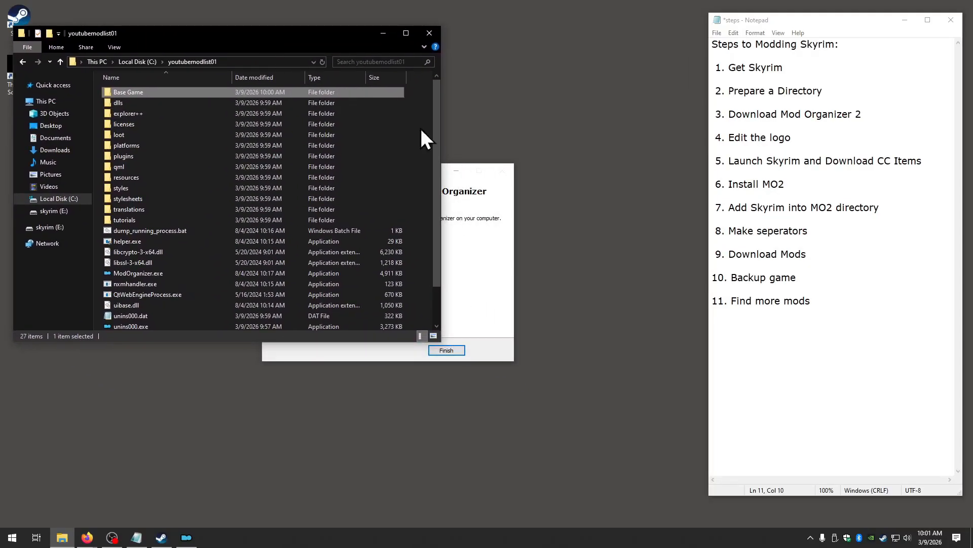
Step: Move the completed setup wizard clear of the folder window and finish it with Launch Mod Organizer enabled
click(495, 183)
drag(392, 170, 633, 176)
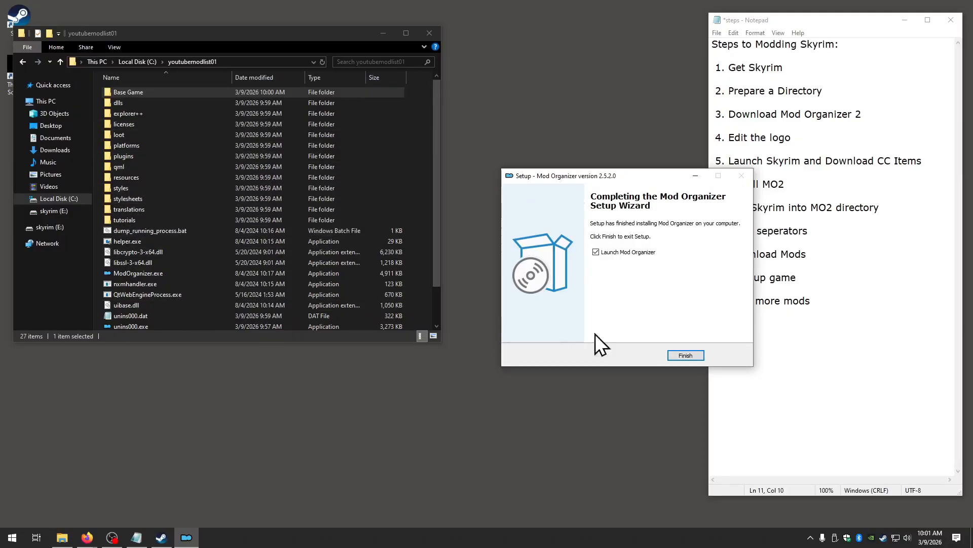
click(684, 355)
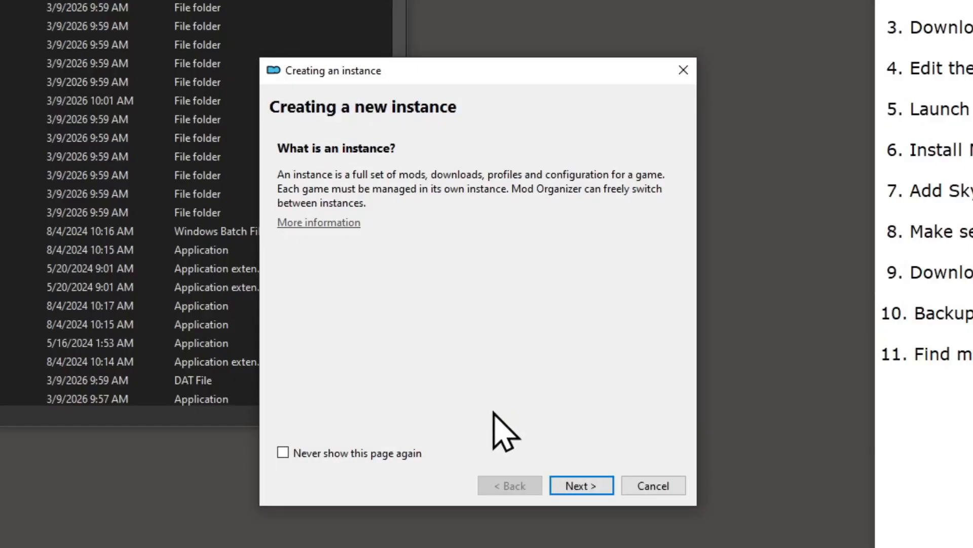
Step: Start a portable instance and choose C:\youtubemodlist01\Base Game as the game installation to manage
click(581, 486)
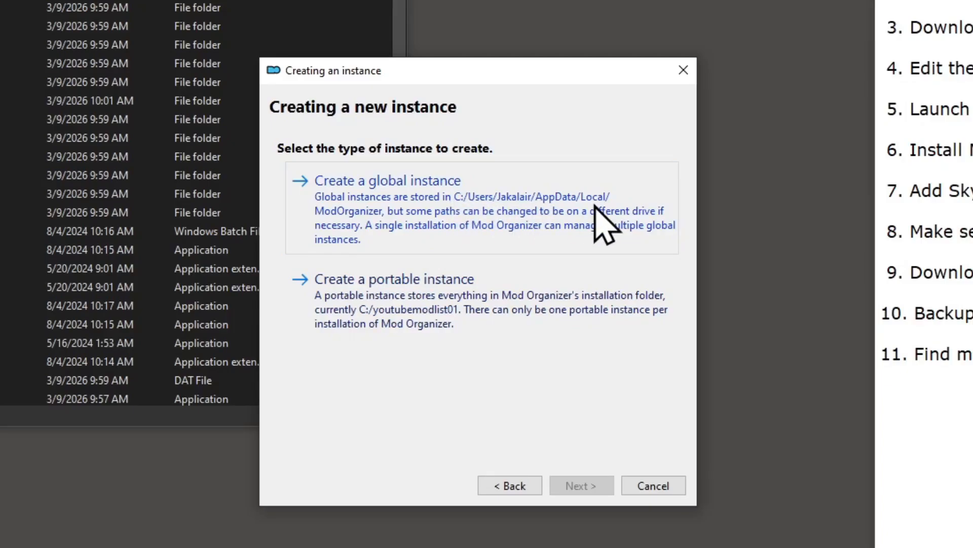
click(435, 303)
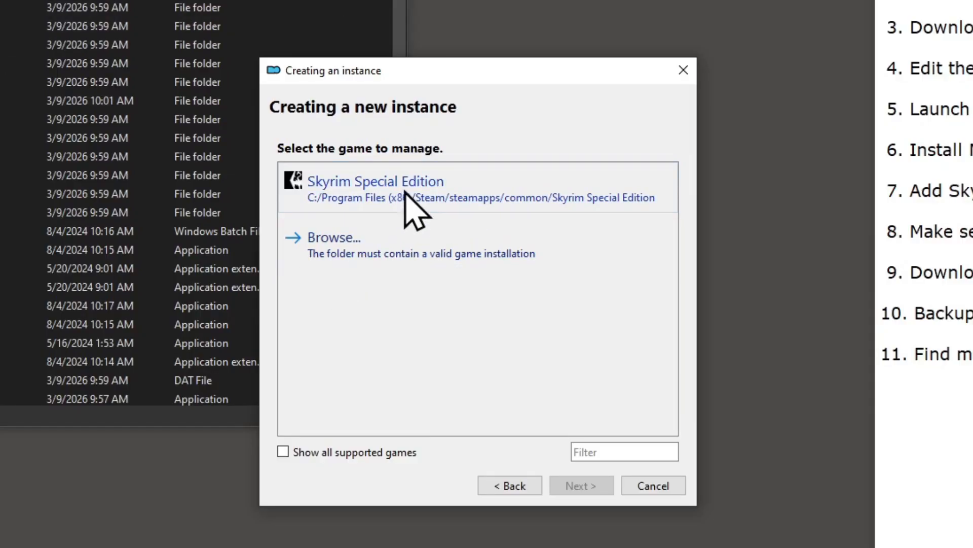
click(391, 246)
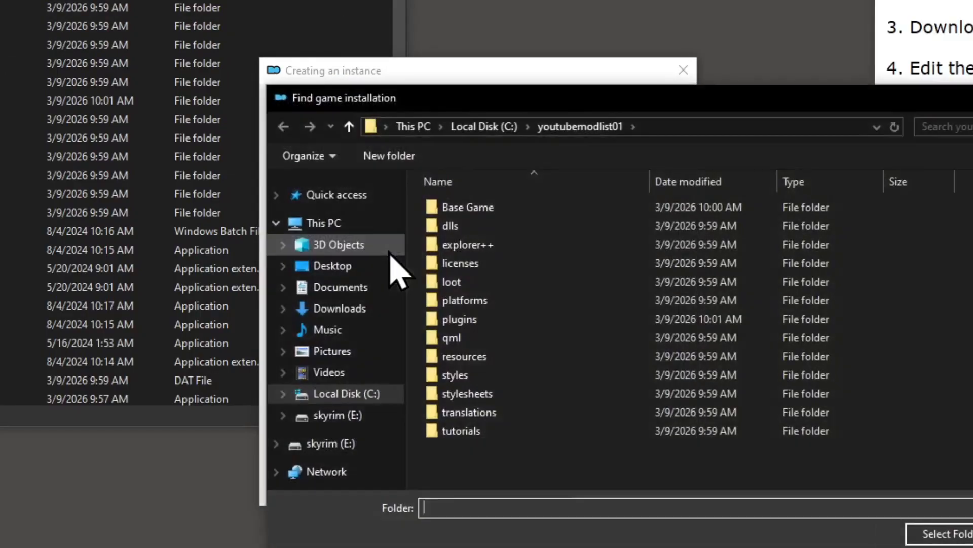
click(481, 212)
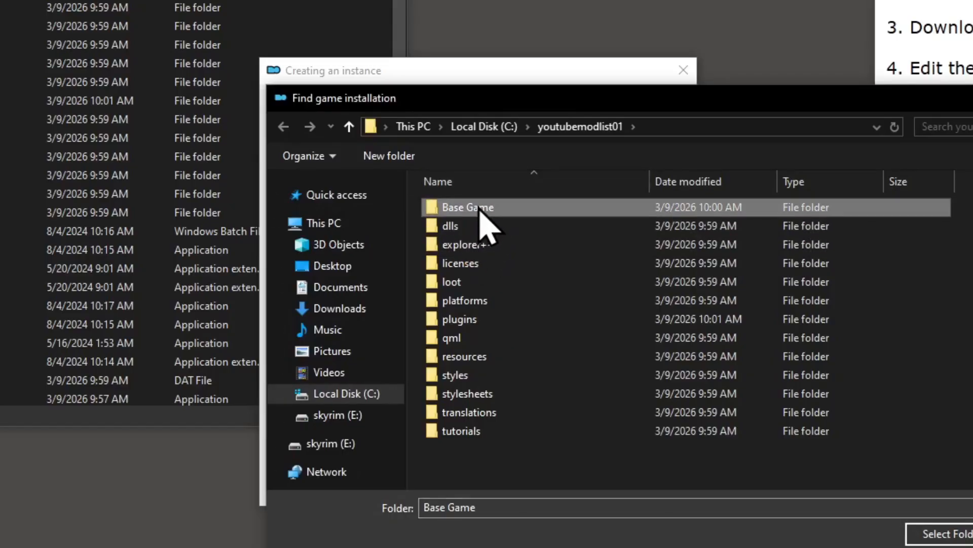
double_click(480, 208)
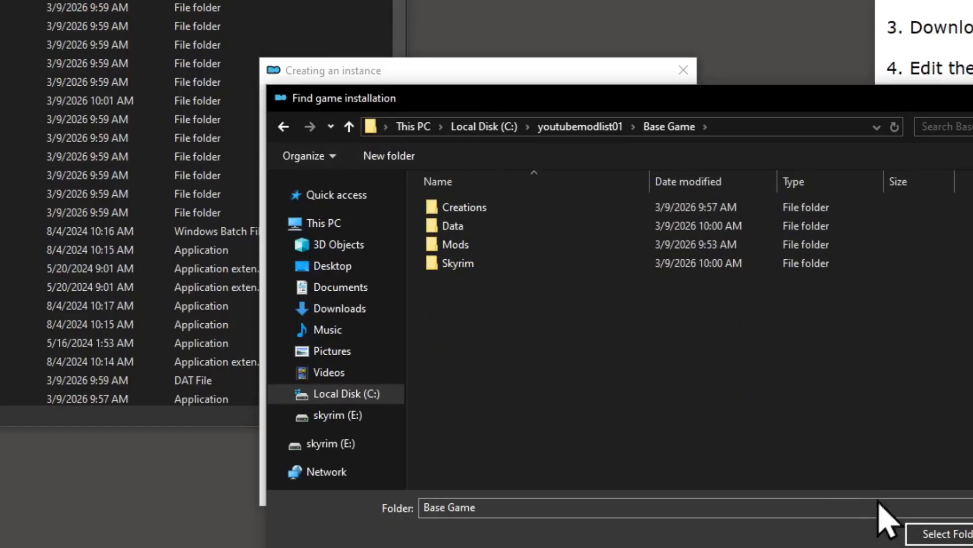
click(954, 533)
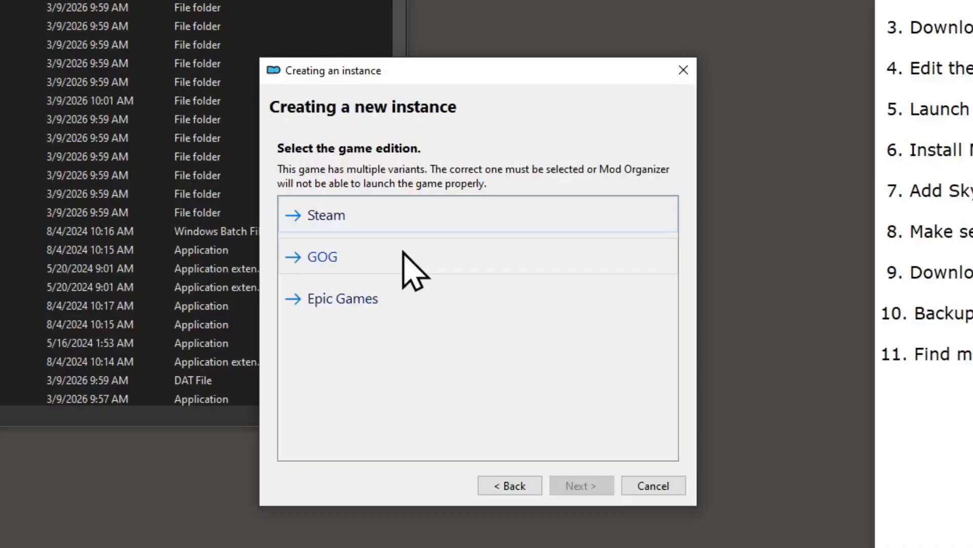
Step: Choose the Steam game edition and enable profile-specific game INI files and profile-specific save games
click(386, 217)
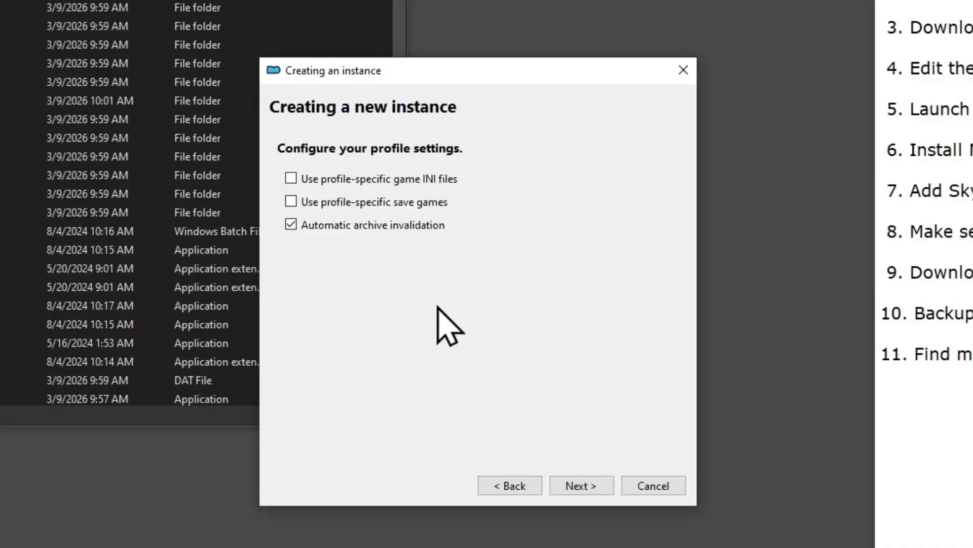
click(295, 203)
click(294, 181)
click(583, 485)
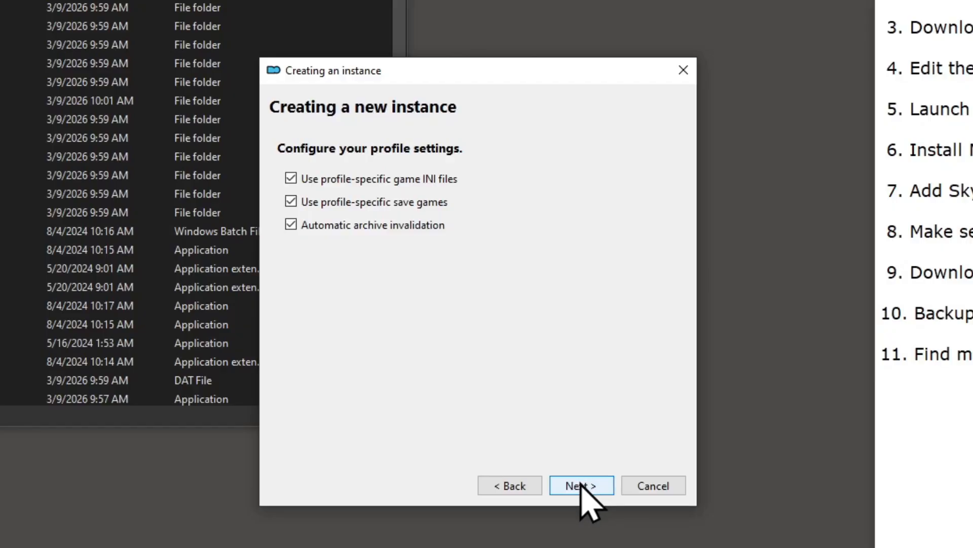
Step: Continue to the instance confirmation and create the portable Skyrim Special Edition instance
click(582, 485)
click(582, 485)
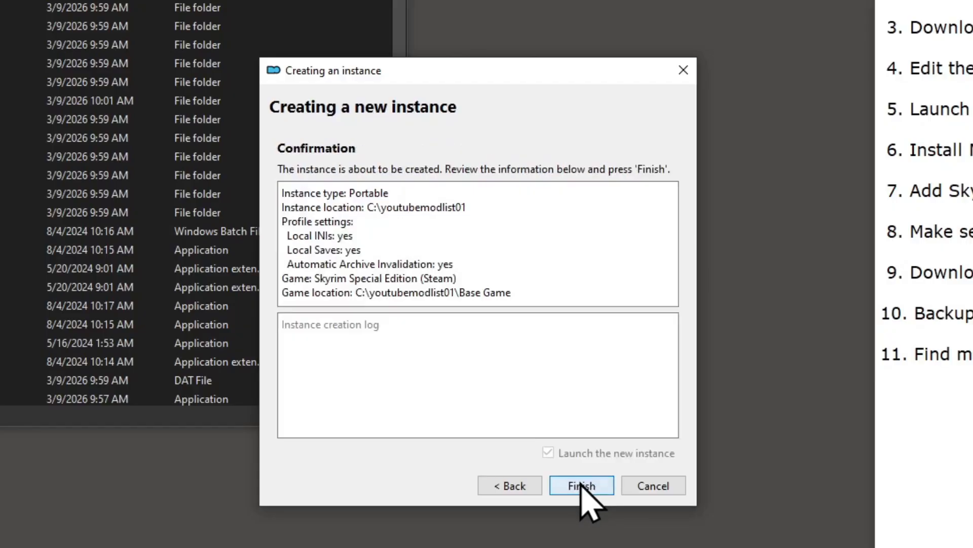
click(583, 486)
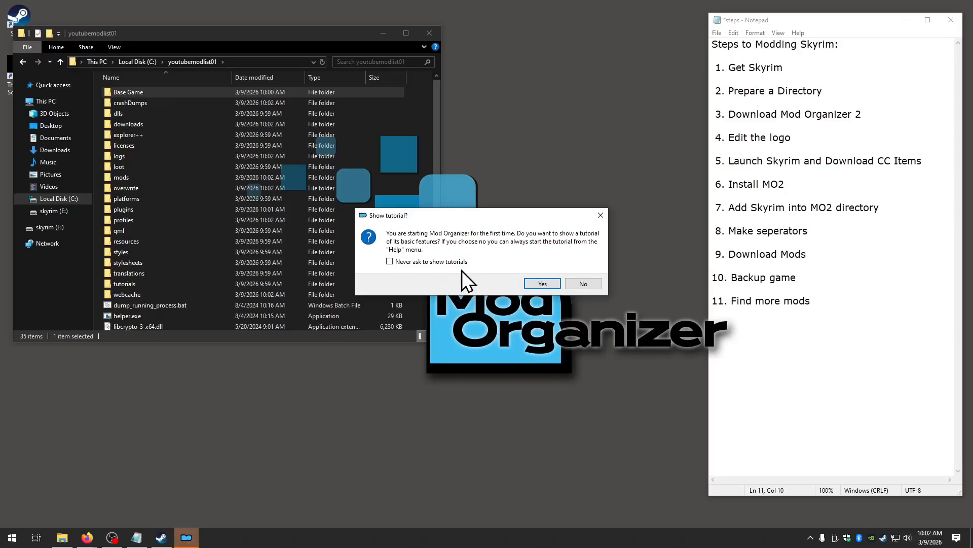
Step: Decline the first-start tutorial, import the Nexus categories, and move the Mod Organizer window away from the notes
click(576, 283)
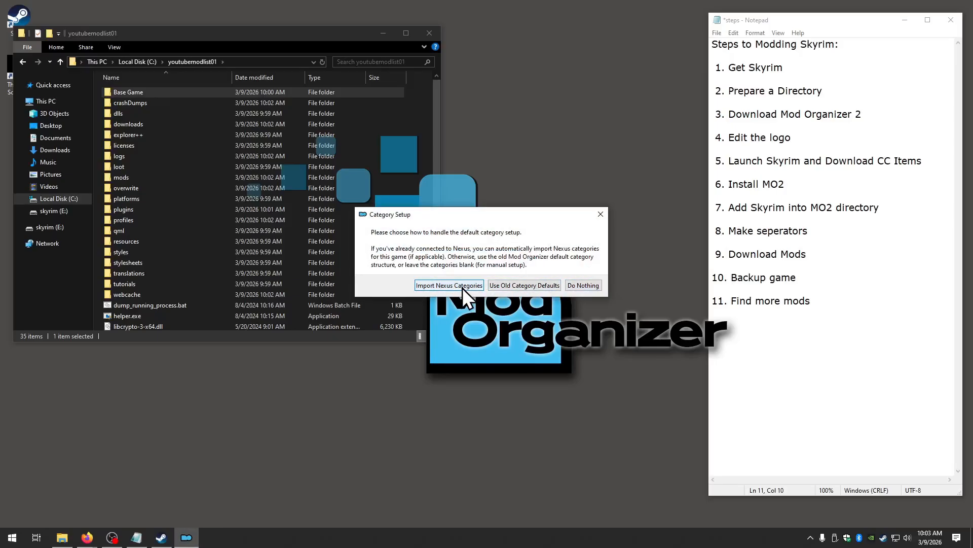
click(463, 286)
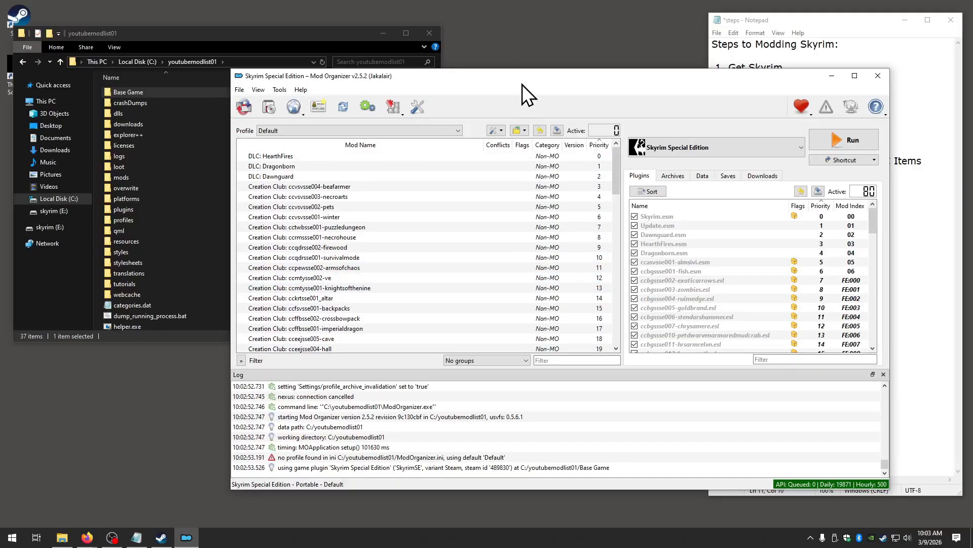
drag(522, 85, 317, 51)
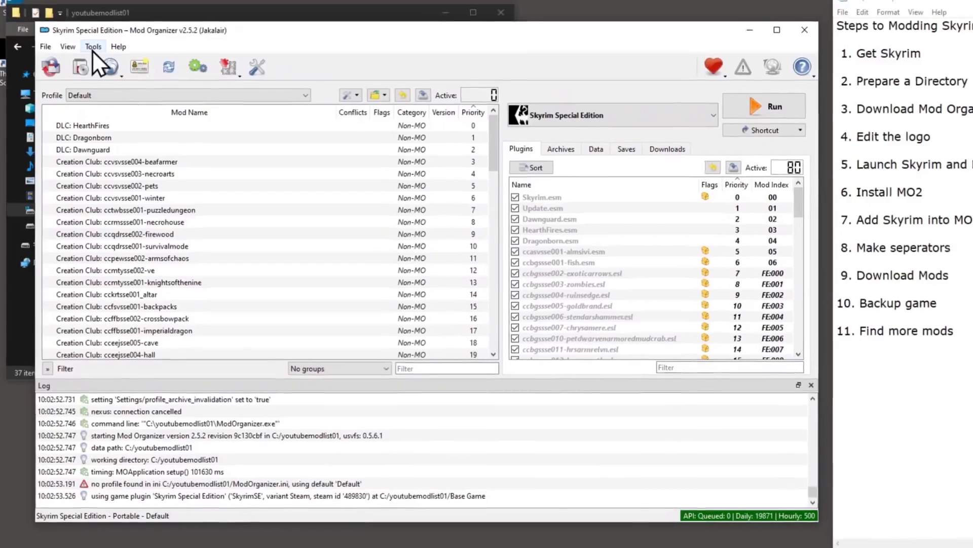
Step: Set the Mod Organizer theme style to Paper Dark and apply the settings
click(91, 50)
click(129, 115)
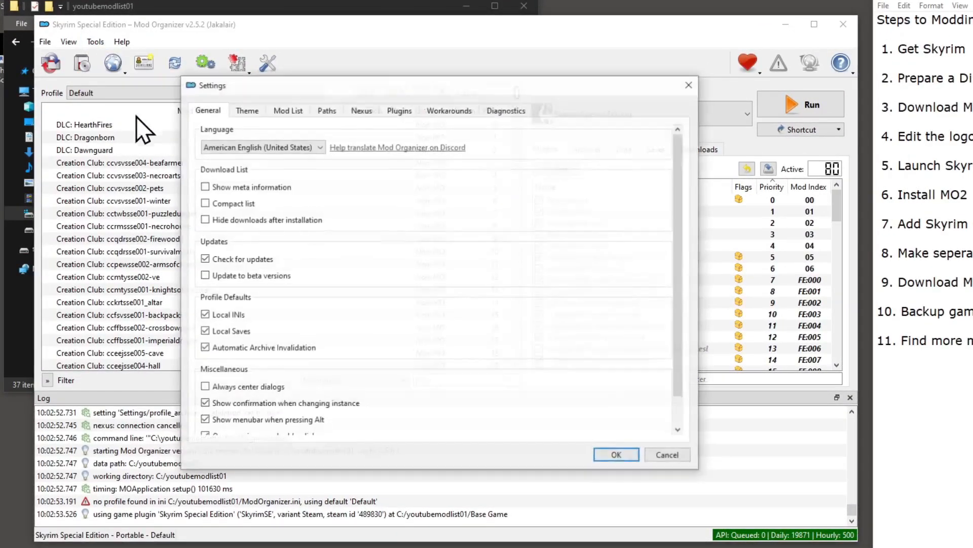
click(251, 111)
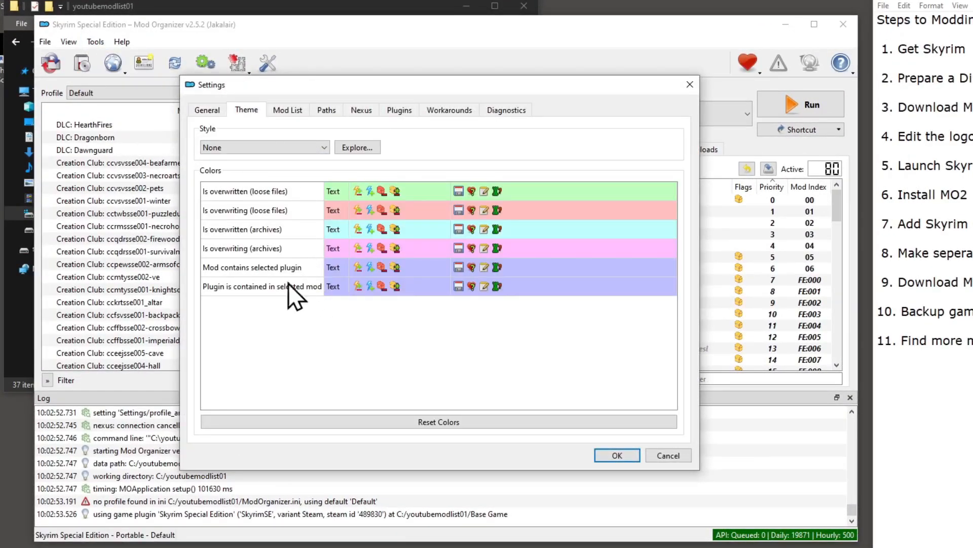
click(287, 148)
scroll(265, 247, down, 1)
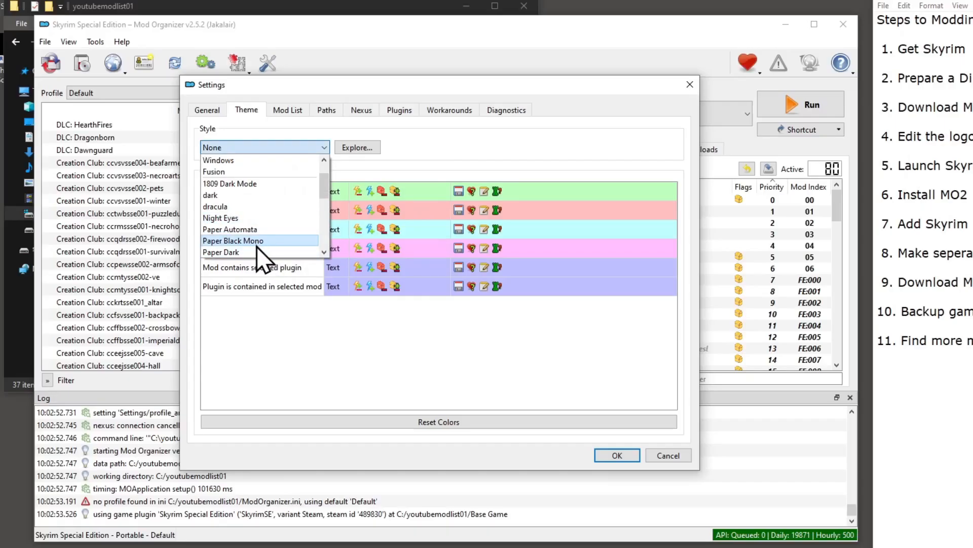
click(252, 251)
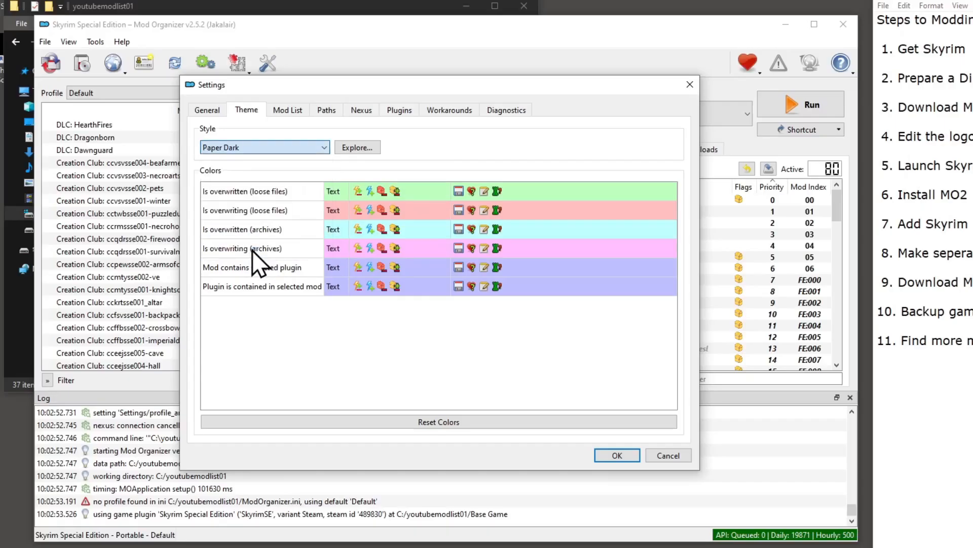
click(617, 455)
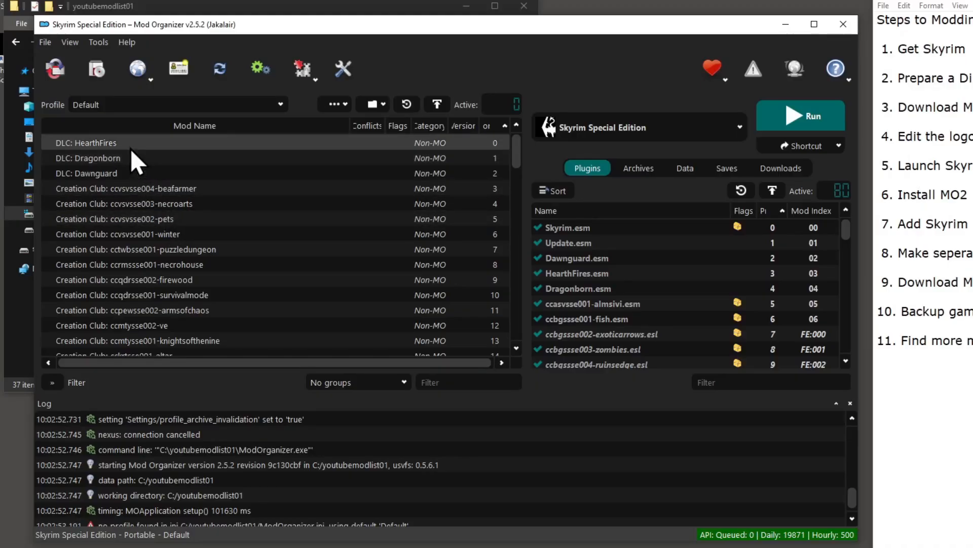
Step: Examine the HearthFires, Dragonborn and Dawnguard DLC entries and the Creation Club items throughout the mod list
click(113, 145)
click(114, 157)
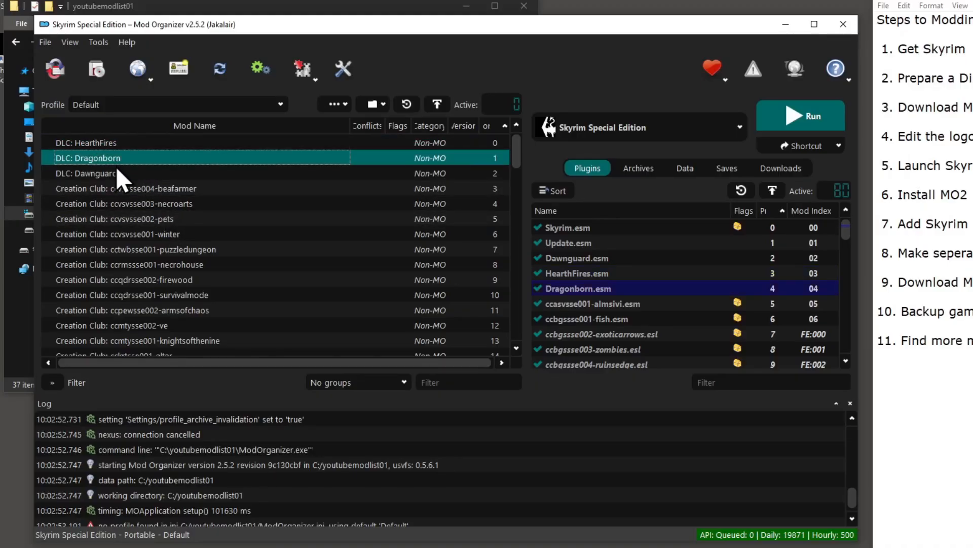
click(115, 172)
click(112, 142)
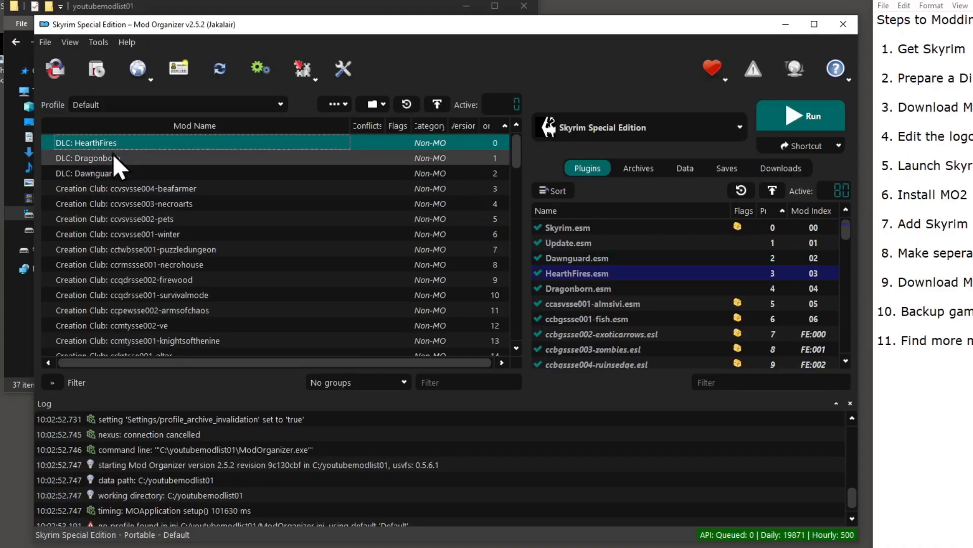
click(113, 156)
click(117, 143)
click(125, 157)
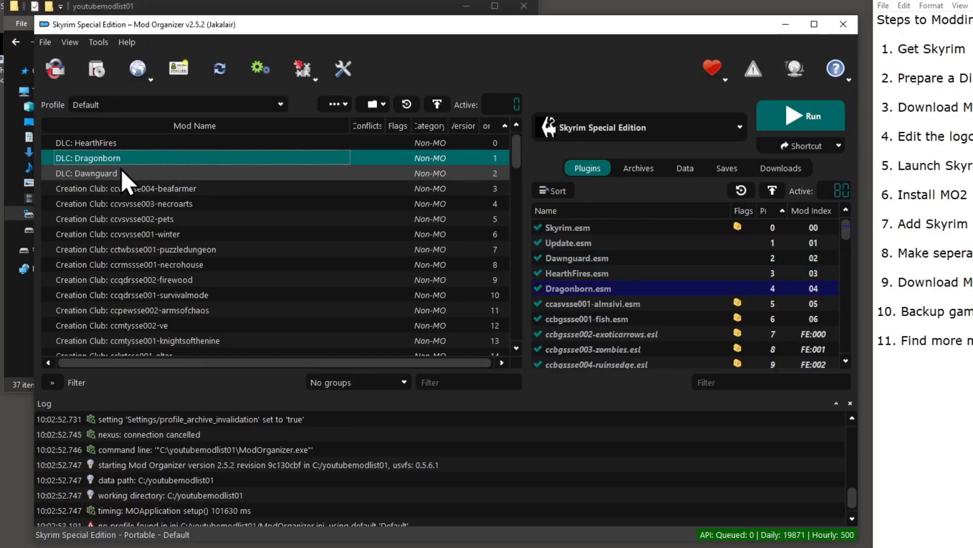
click(121, 172)
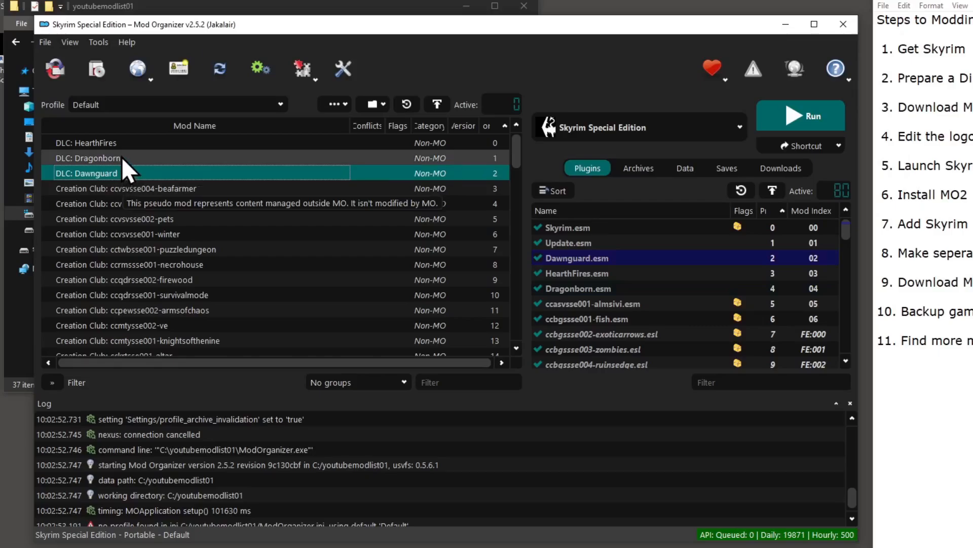
click(122, 156)
scroll(205, 231, down, 11)
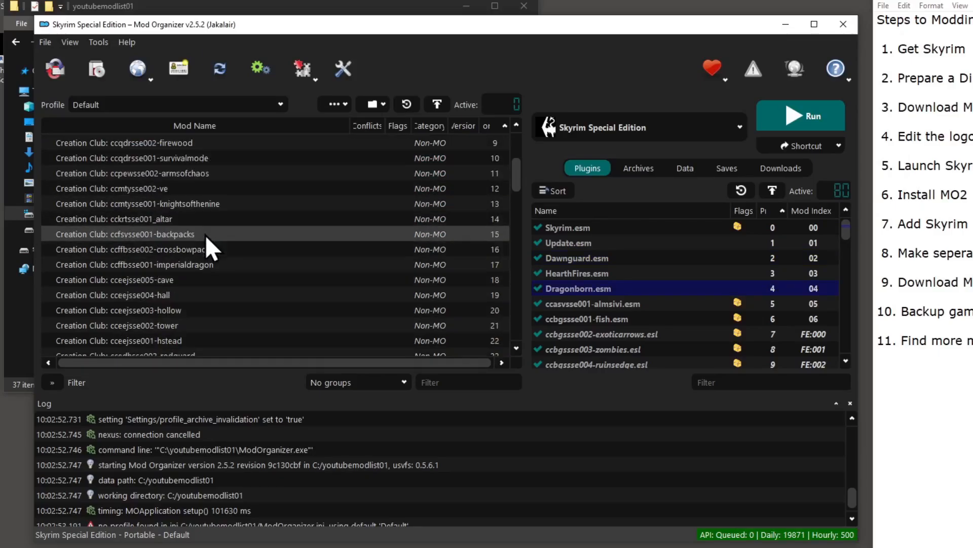
scroll(206, 236, down, 11)
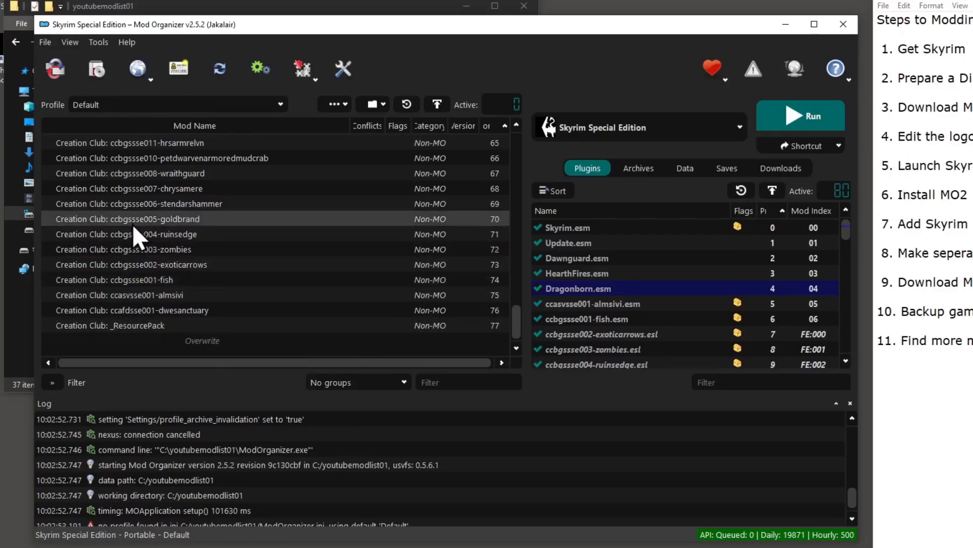
scroll(191, 189, up, 5)
scroll(191, 188, up, 17)
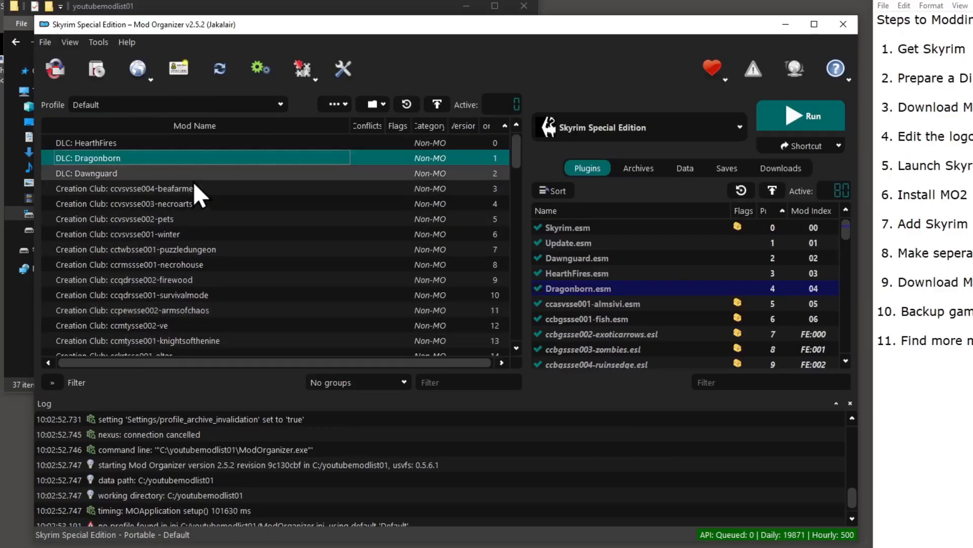
Step: Create a separator named "Base Game" above the HearthFires DLC entry and collapse it over the DLC and Creation Club items
right_click(95, 140)
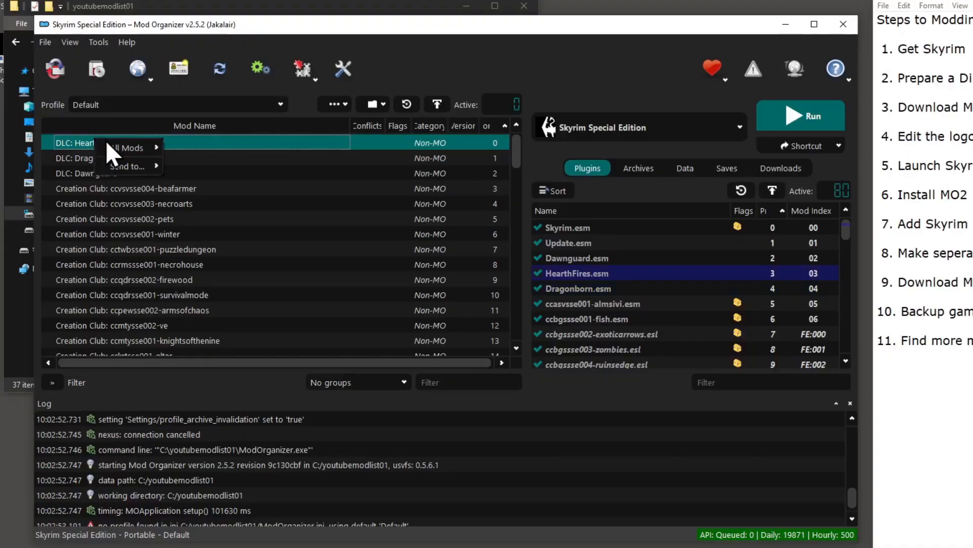
mouse_move(131, 147)
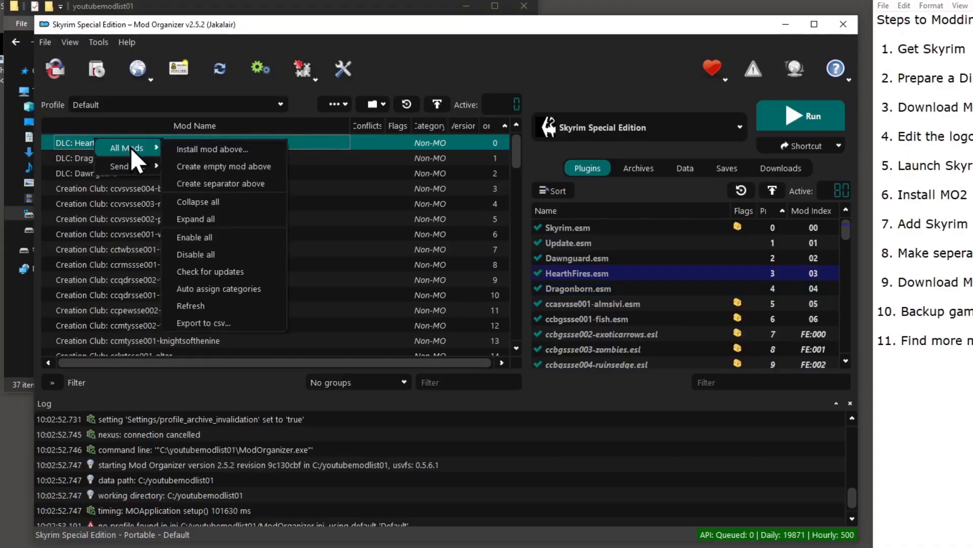
click(226, 183)
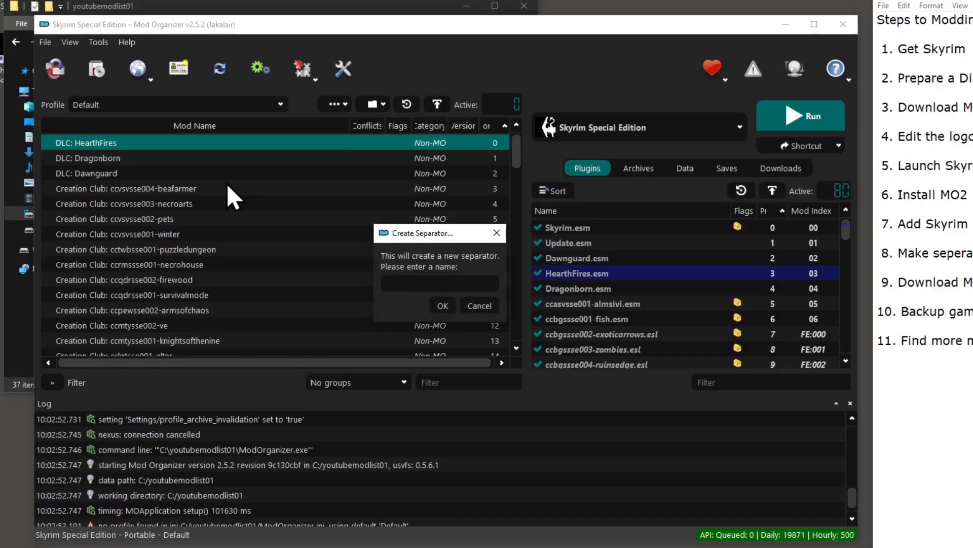
text(Base Game)
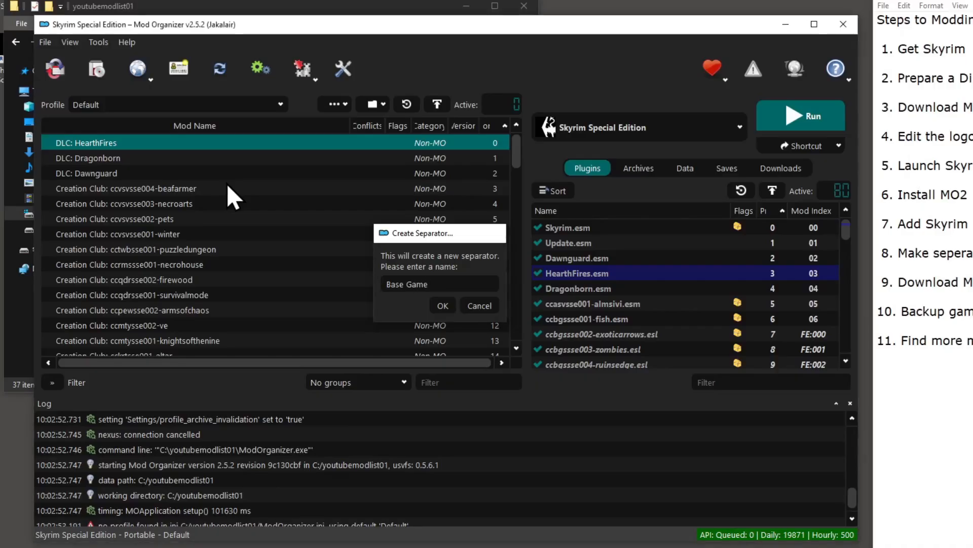
key(Return)
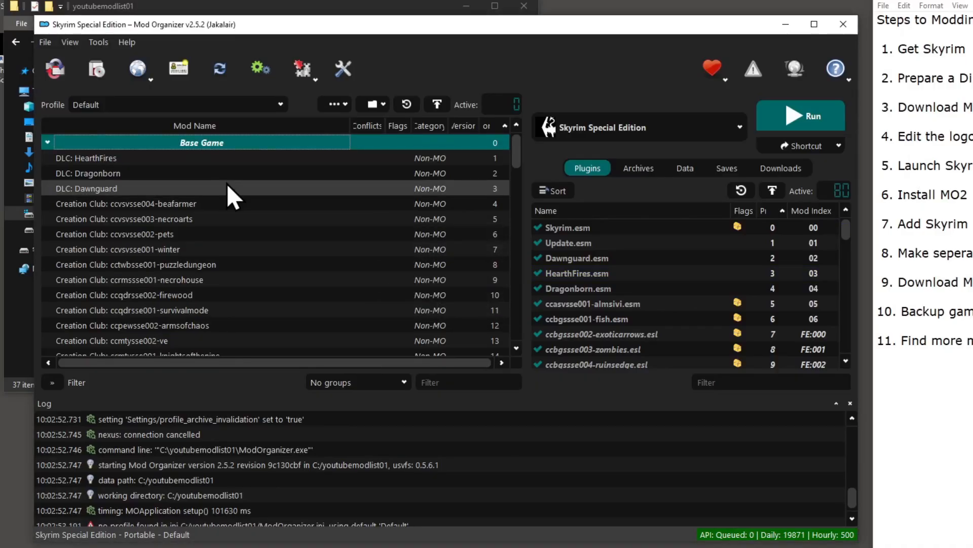
click(47, 143)
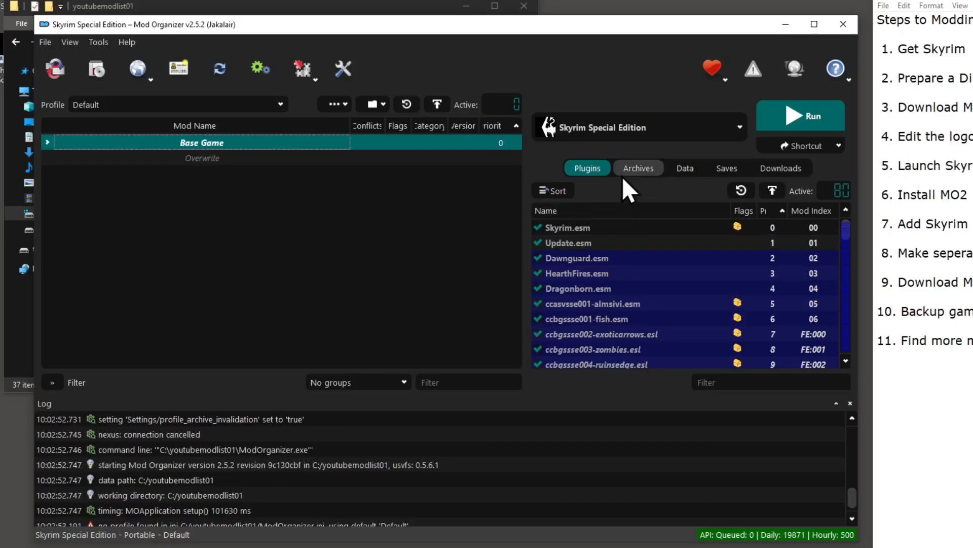
Step: Look through the archives, data and saves views, ending on the downloads list
click(637, 170)
click(689, 170)
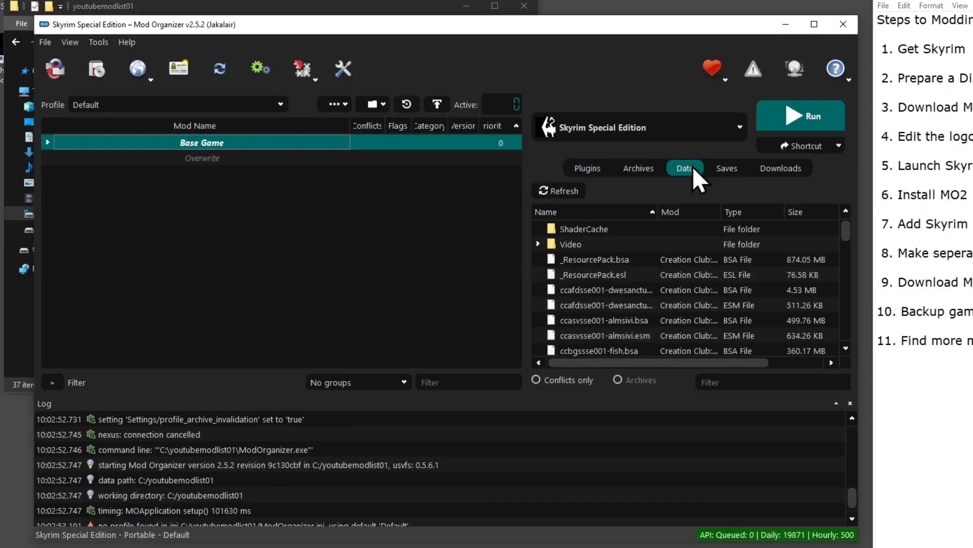
click(727, 168)
click(776, 169)
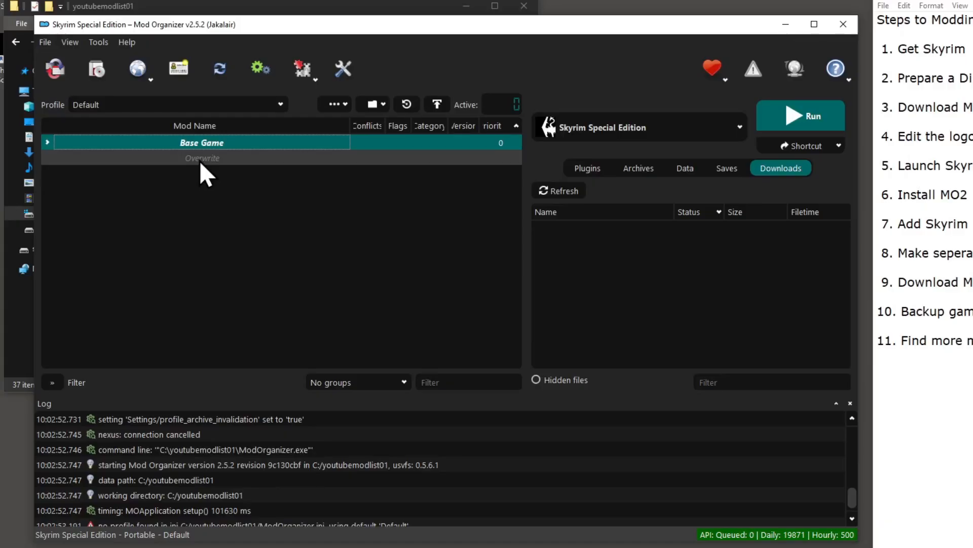
Step: Create a separator named "Mods I added" between Base Game and Overwrite
right_click(181, 161)
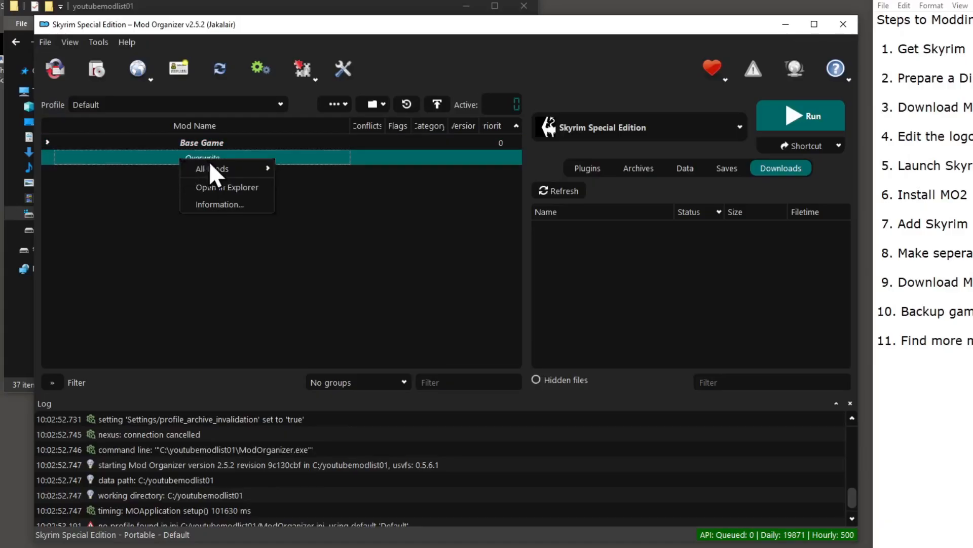
mouse_move(219, 163)
click(326, 203)
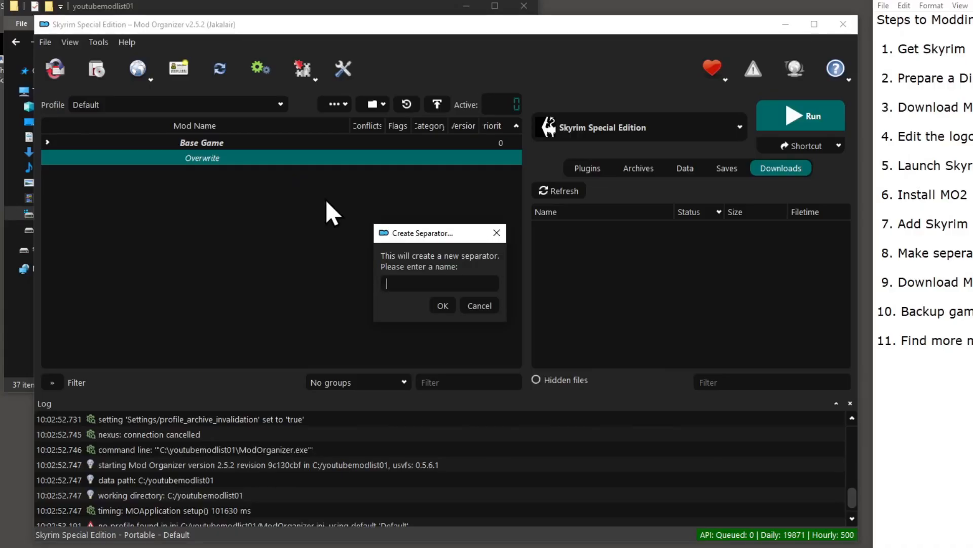
text(Mods i and)
key(BackSpace)
key(BackSpace)
key(BackSpace)
key(BackSpace)
key(BackSpace)
text(I added)
key(Return)
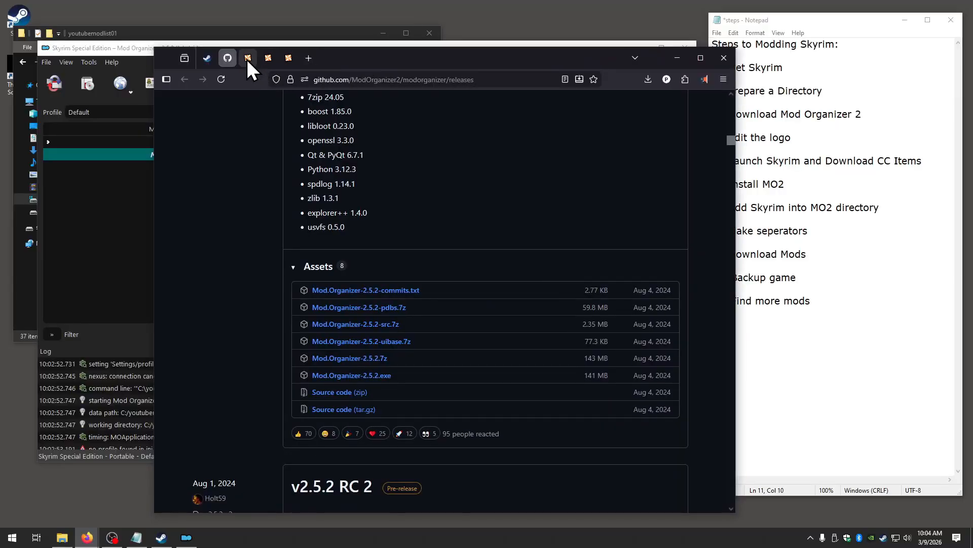
Step: Switch to the Visualize Vanilla page on Nexus Mods, move the browser off the mod list, and view the "No Modded Textures" screenshot
click(247, 57)
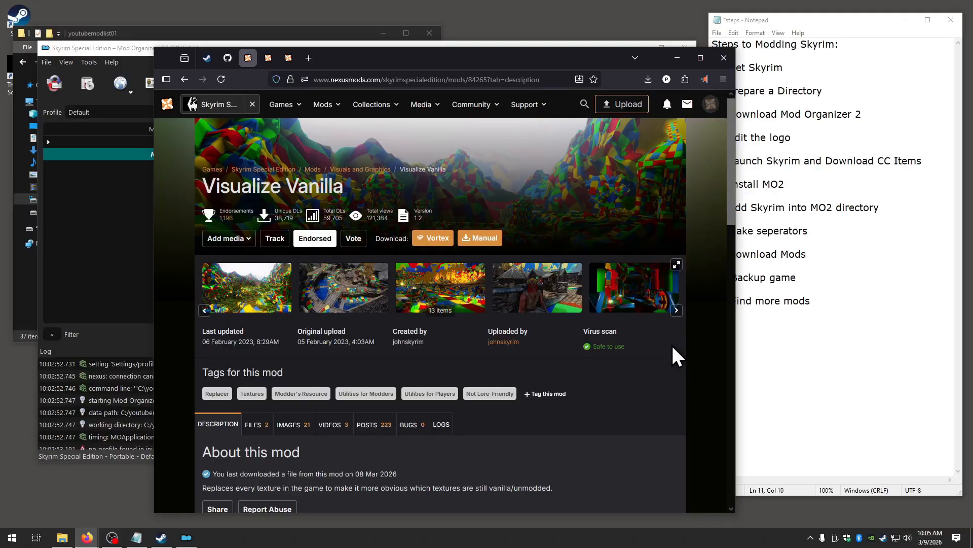
drag(371, 58, 530, 39)
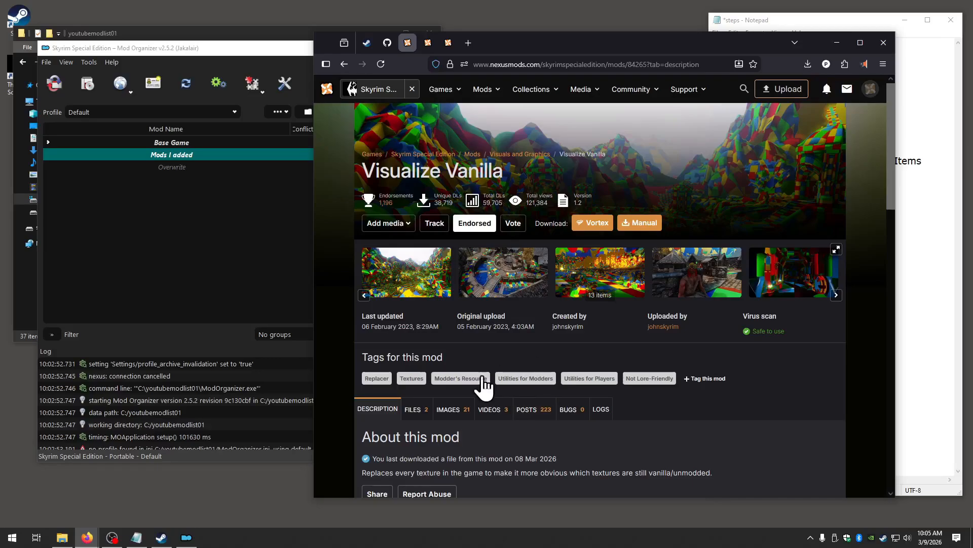
scroll(495, 386, down, 2)
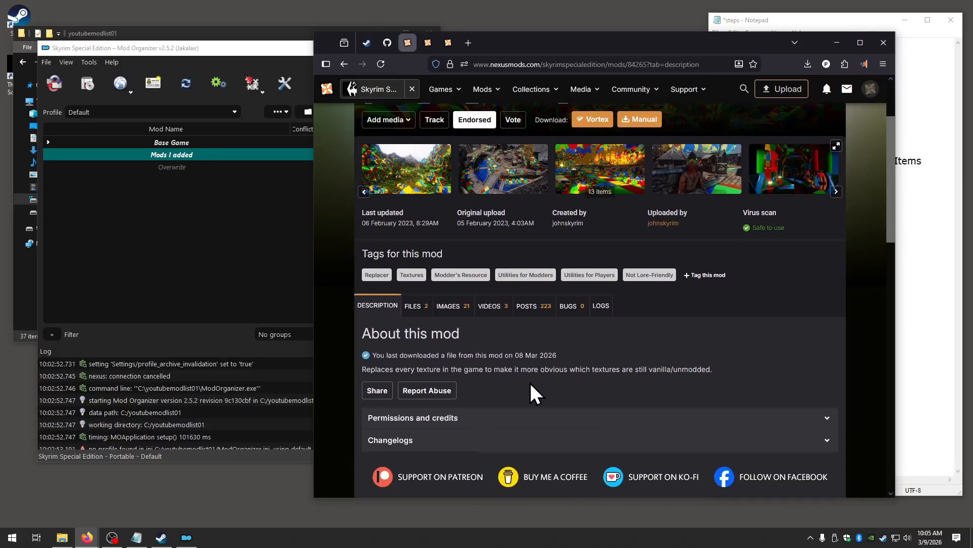
scroll(529, 382, up, 2)
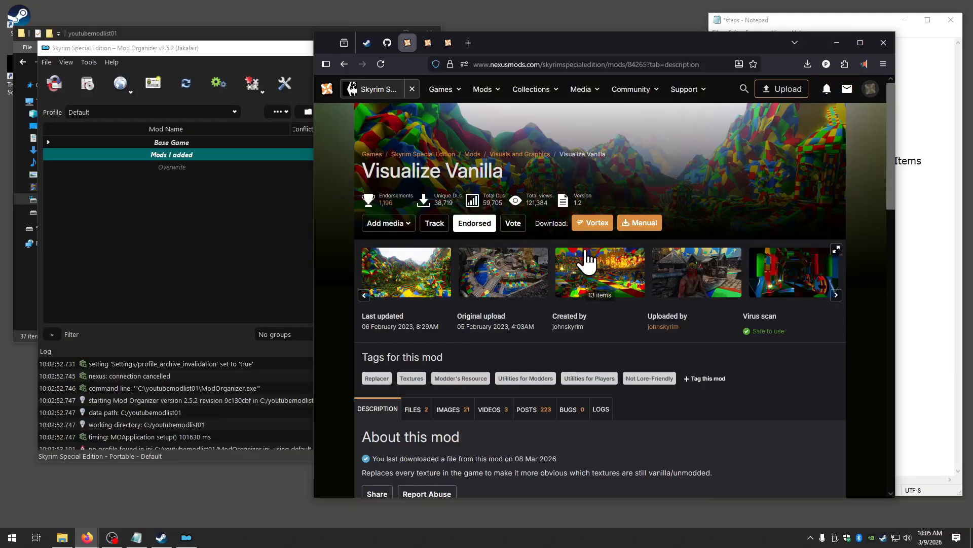
click(607, 282)
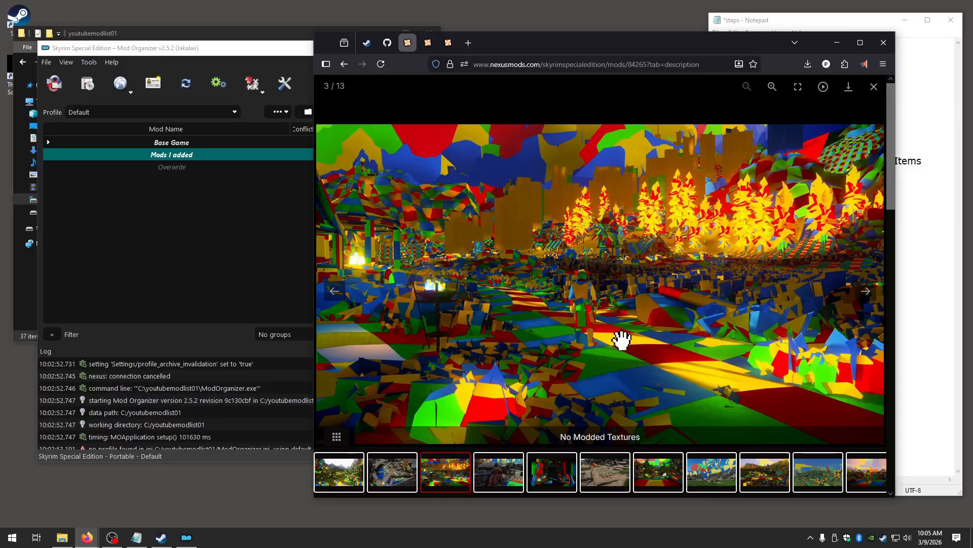
click(874, 88)
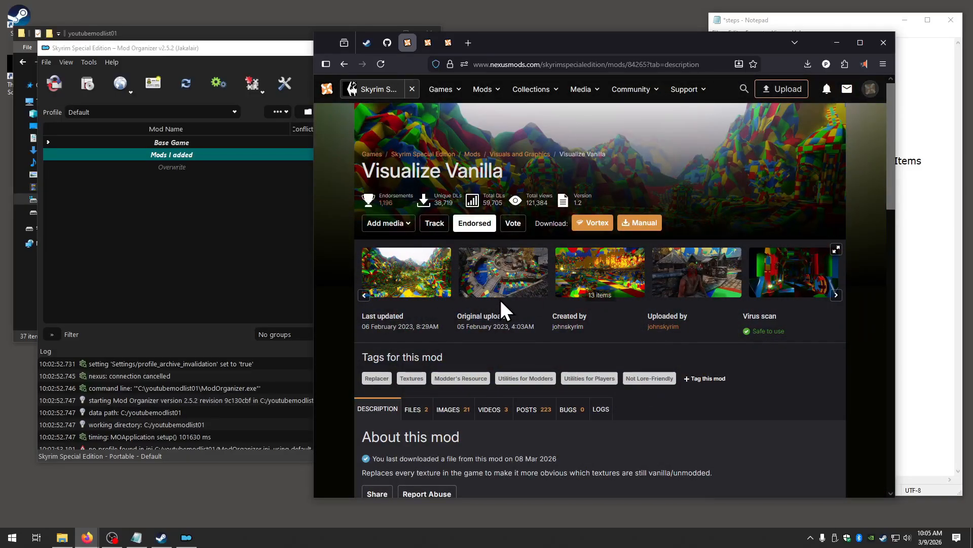
Step: Download the main Visualize Vanilla 1.2 file through the mod manager with the free slow download
scroll(495, 308, down, 1)
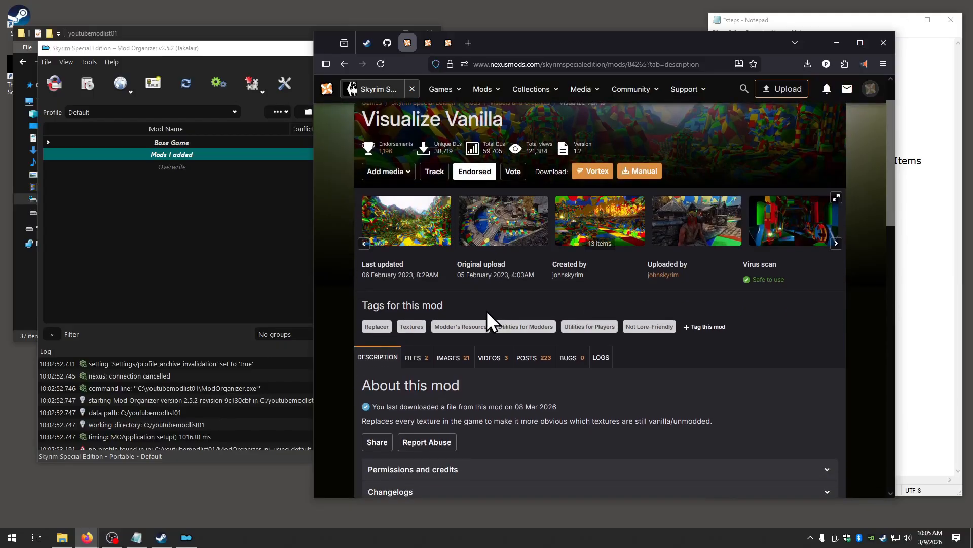
click(415, 358)
scroll(573, 369, down, 3)
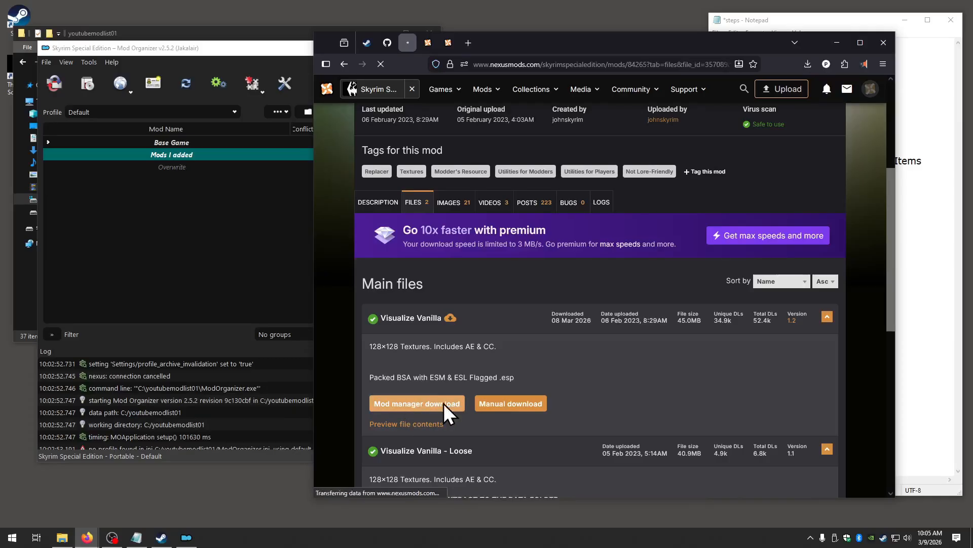
click(443, 403)
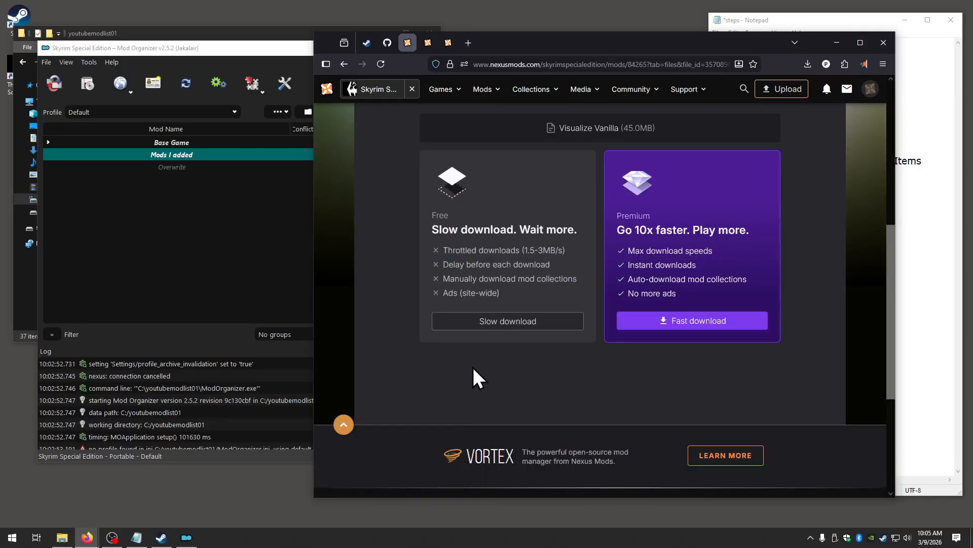
scroll(497, 366, up, 1)
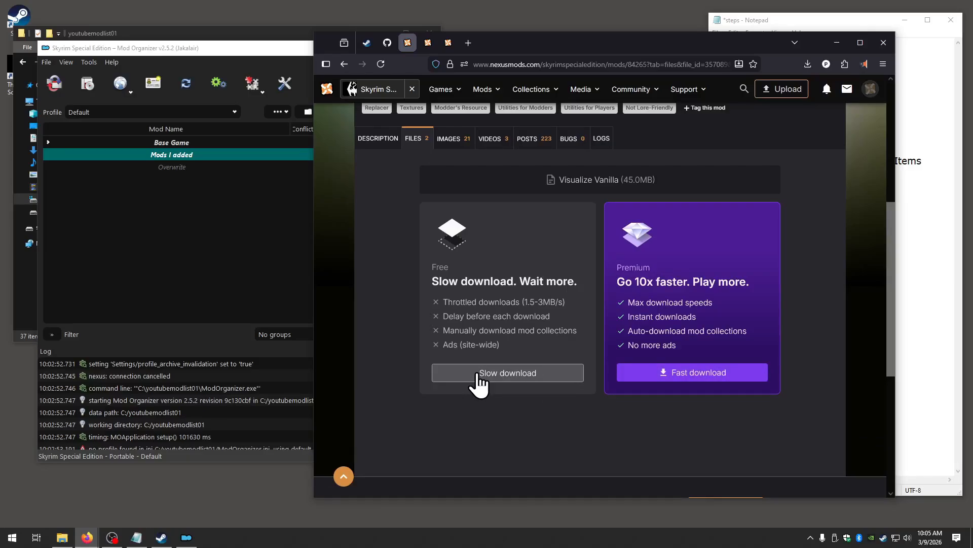
click(477, 374)
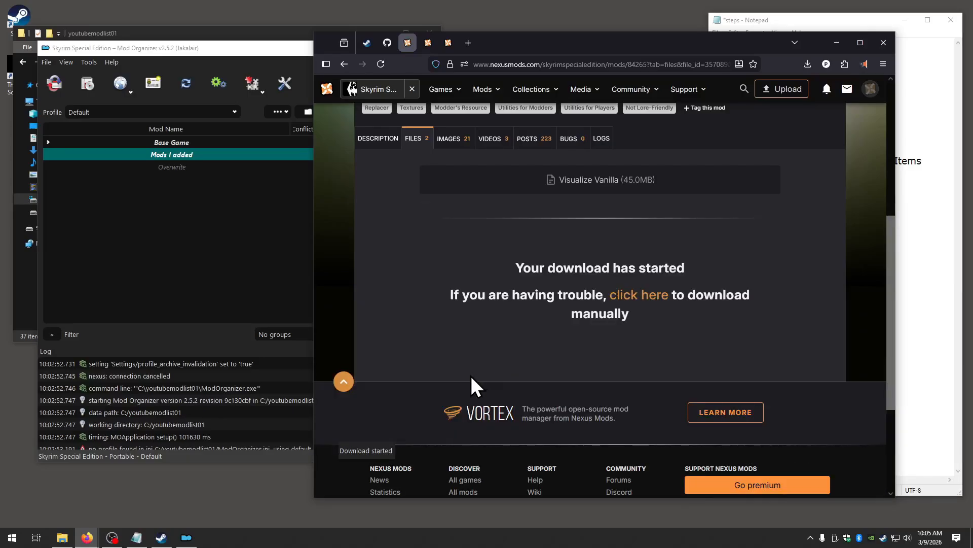
Step: Switch to Mod Organizer and create a separator named "Visualize Vanilla TURN OFF TO PLAY!!!" above Mods I added
click(223, 338)
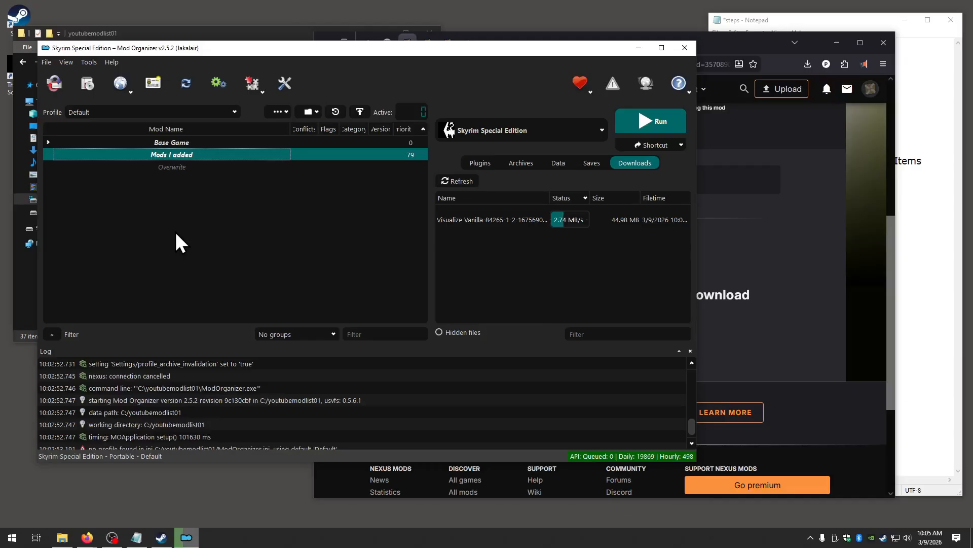
right_click(178, 161)
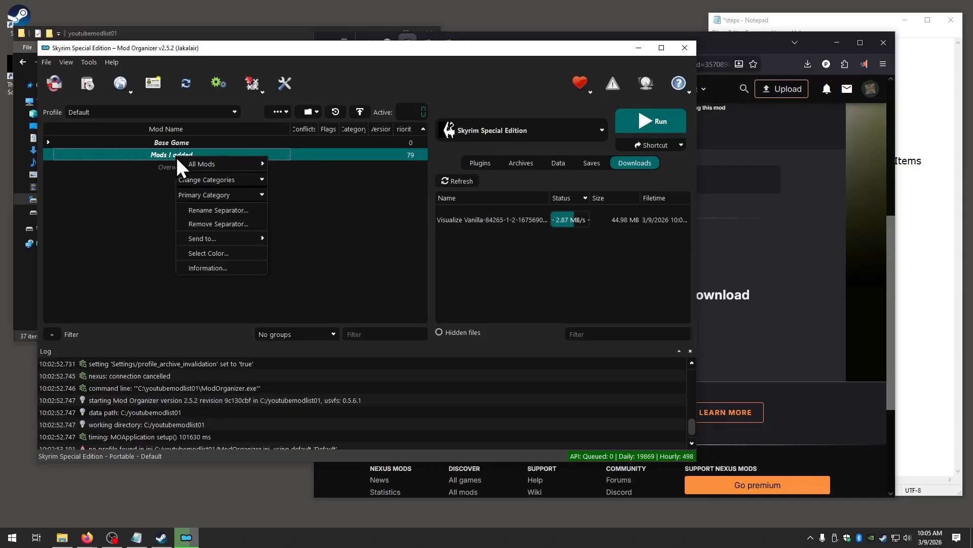
mouse_move(242, 160)
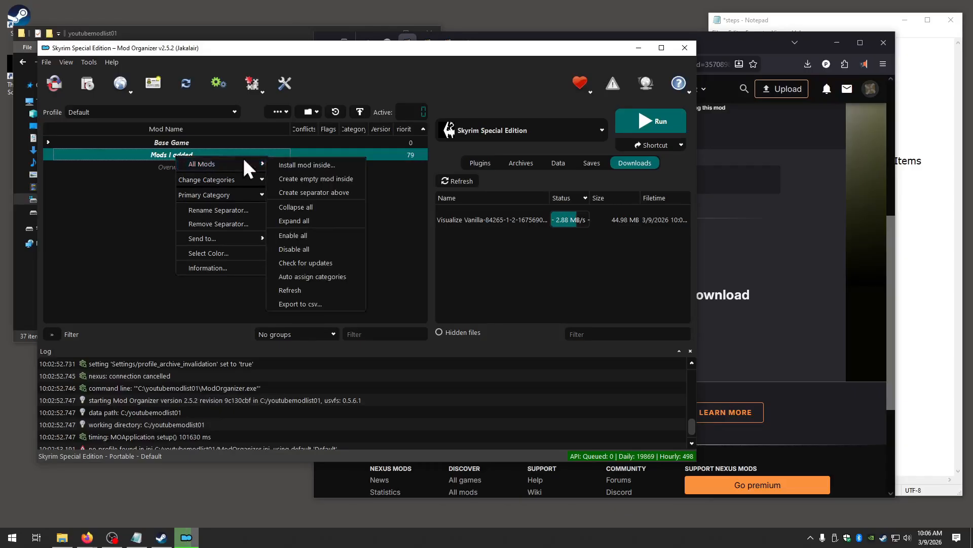
click(295, 191)
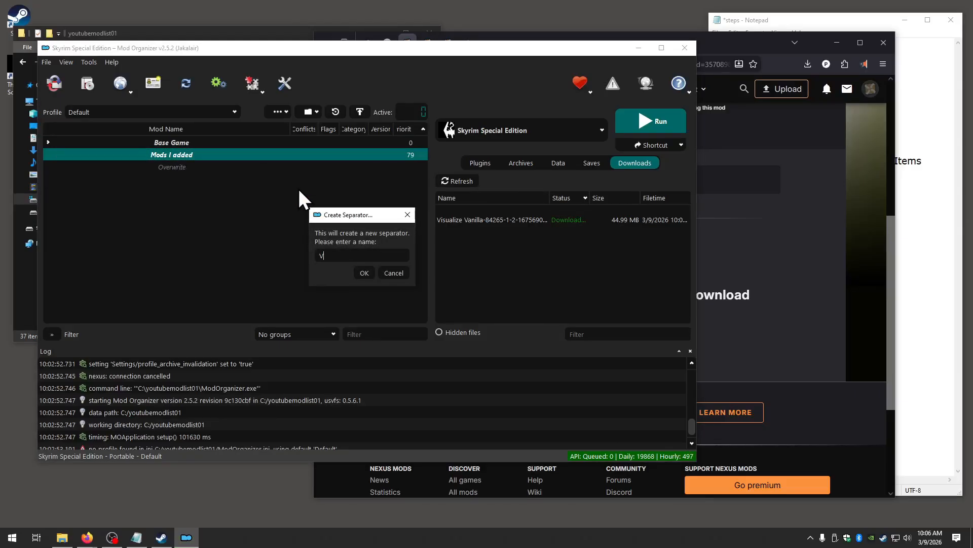
text(Vizu)
key(BackSpace)
key(BackSpace)
text(sualize Vanilla TURN OFF TO PLAY!!!)
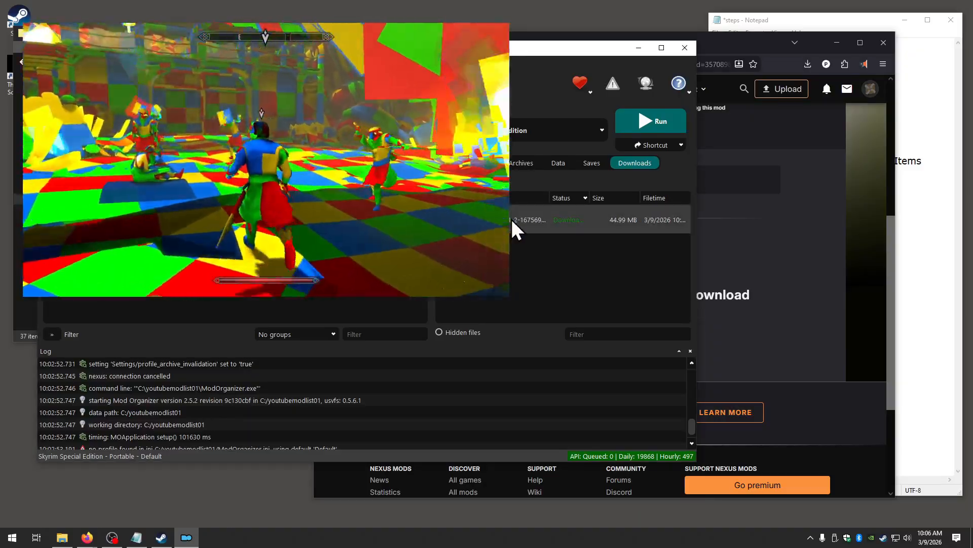
Step: Install the downloaded Visualize Vanilla mod under its own separator and return to its Nexus Mods page
click(511, 218)
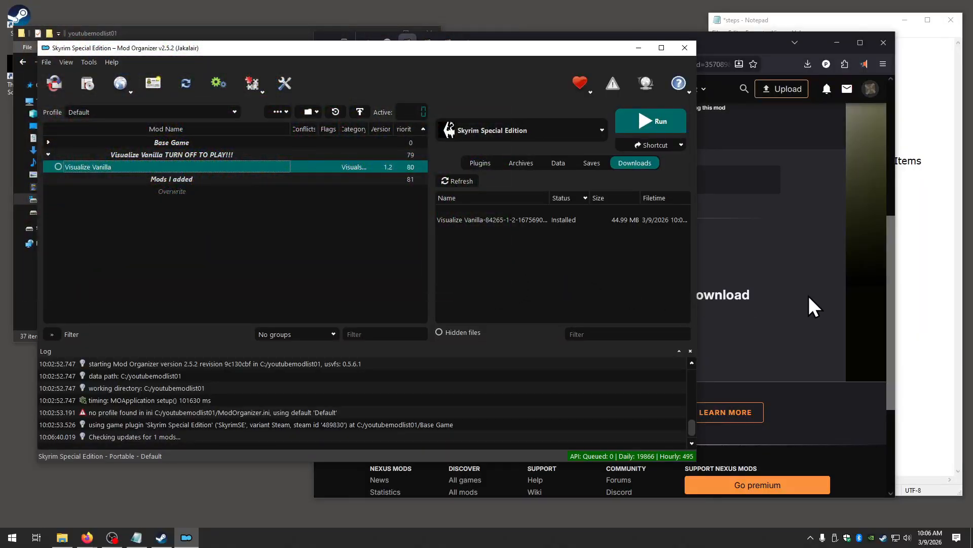
click(807, 294)
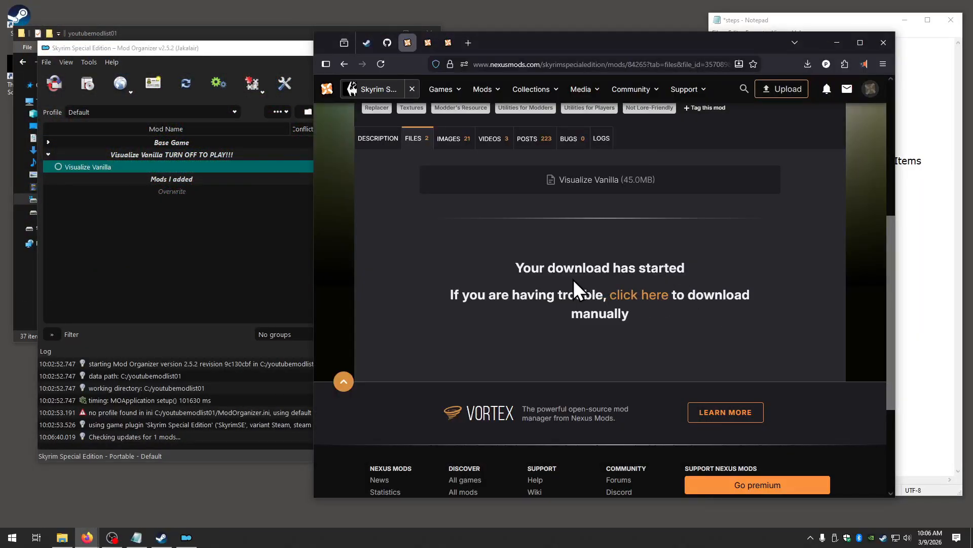
click(166, 227)
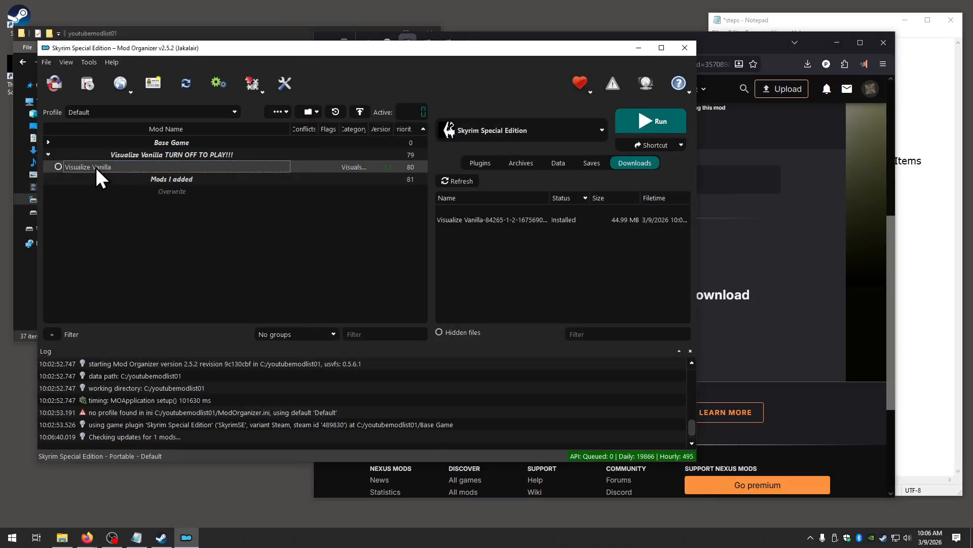
click(892, 300)
scroll(700, 276, up, 5)
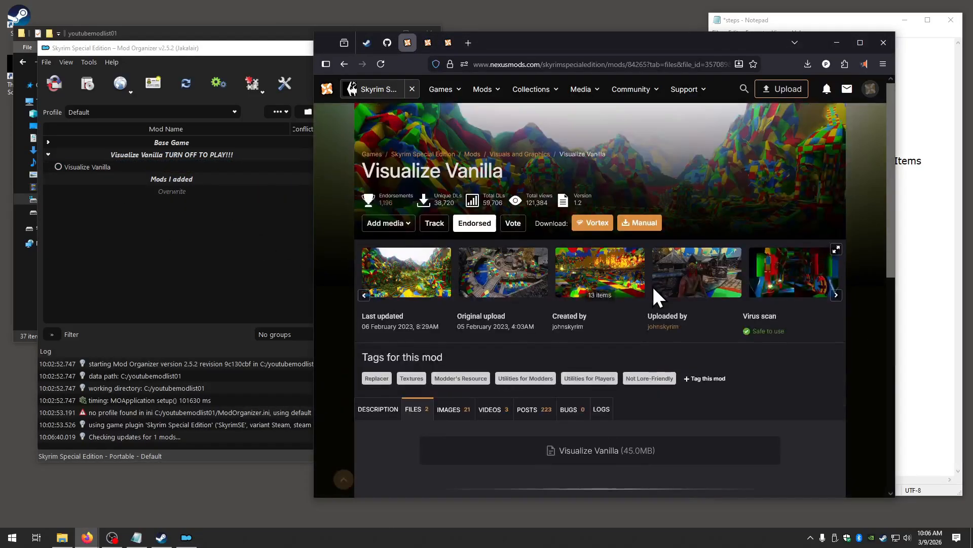
Step: Open the Alternate Start - Live Another Life - SSE page and review its description
click(426, 41)
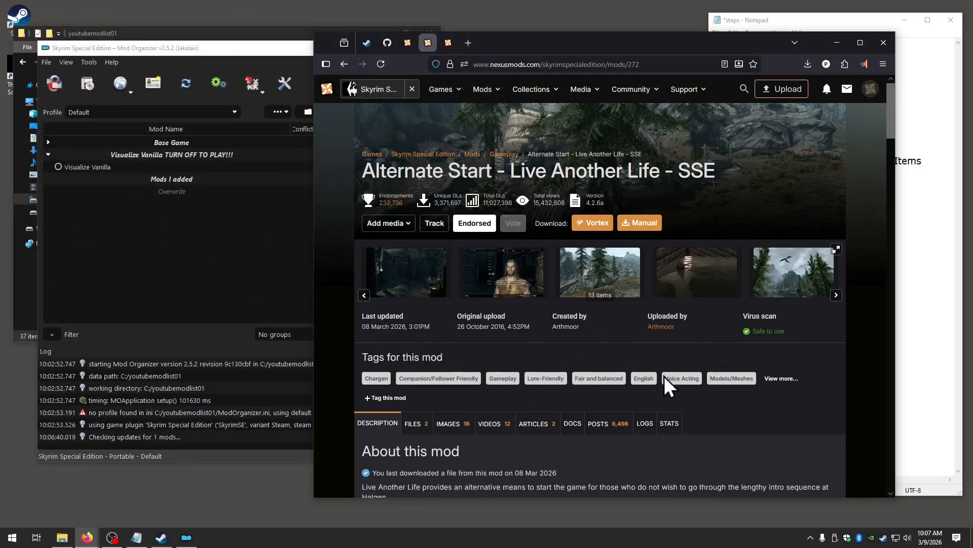
scroll(504, 321, down, 3)
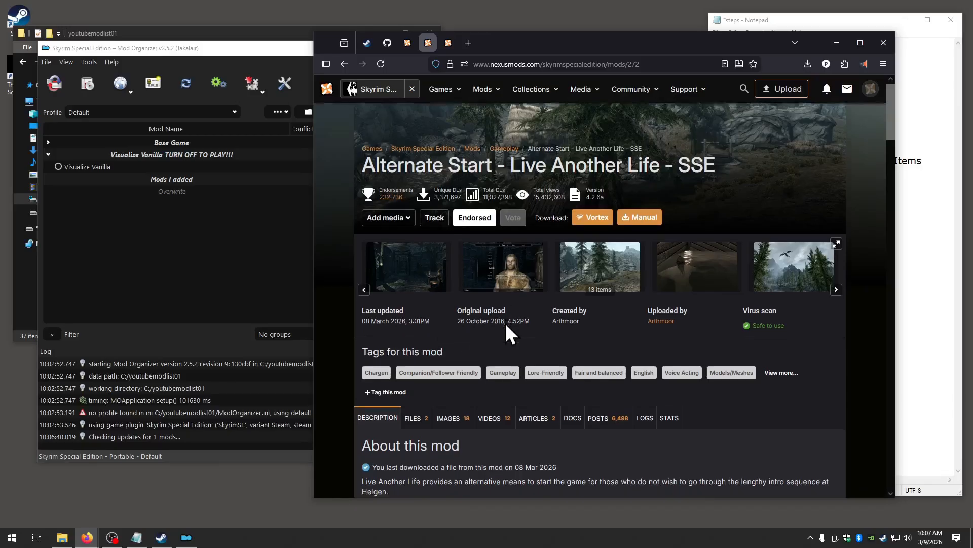
scroll(506, 229, up, 3)
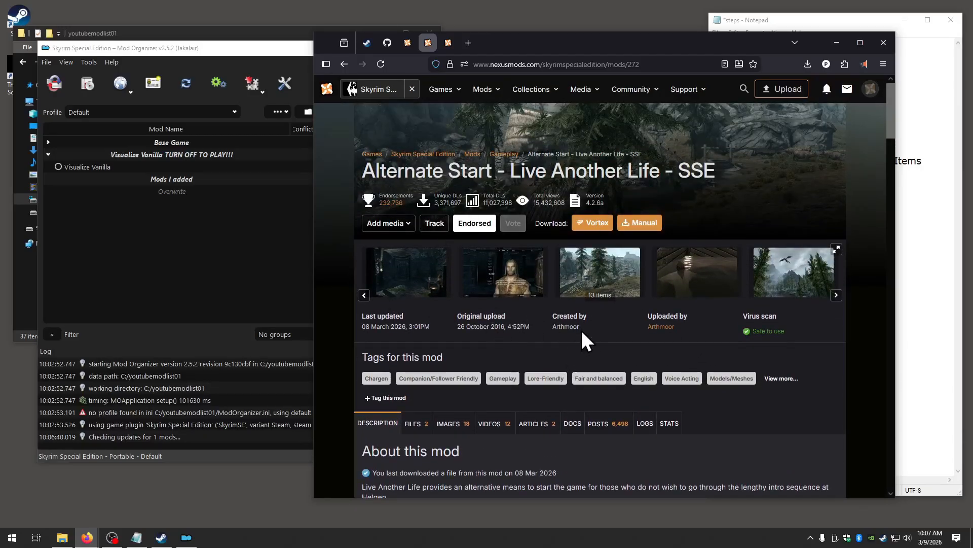
scroll(583, 341, down, 3)
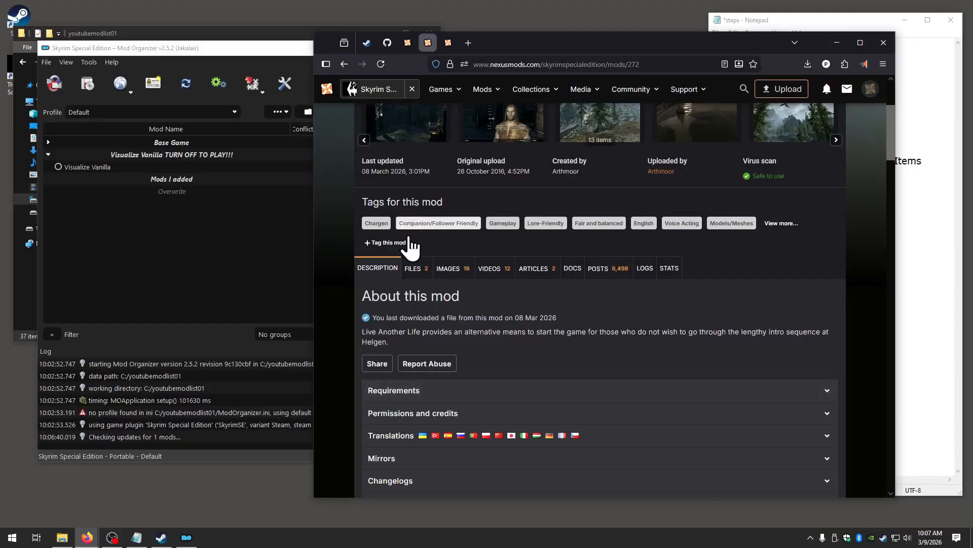
Step: Check the Visualize Vanilla page for requirements, and expand the Alternate Start - Live Another Life page's requirements to see which mods it needs
click(407, 43)
scroll(484, 340, down, 1)
click(387, 354)
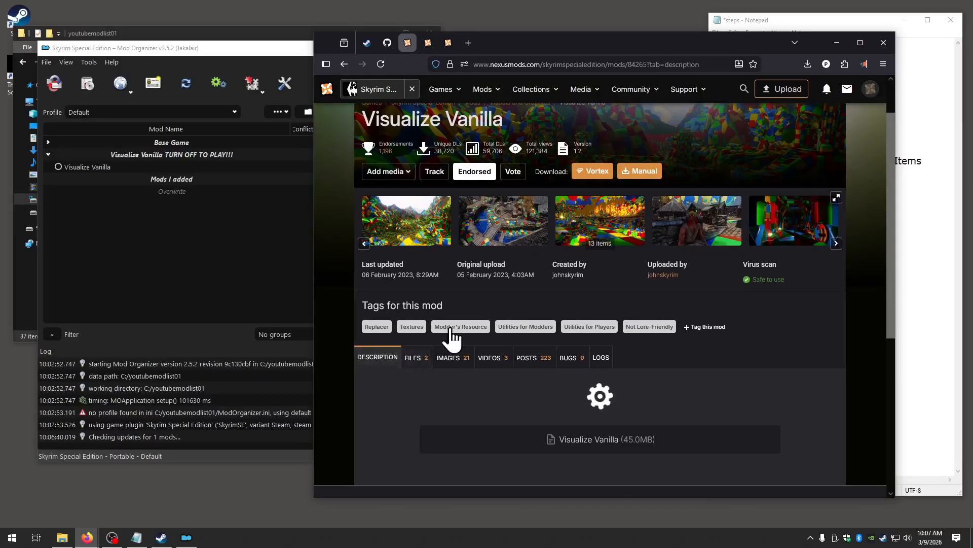
scroll(458, 334, up, 1)
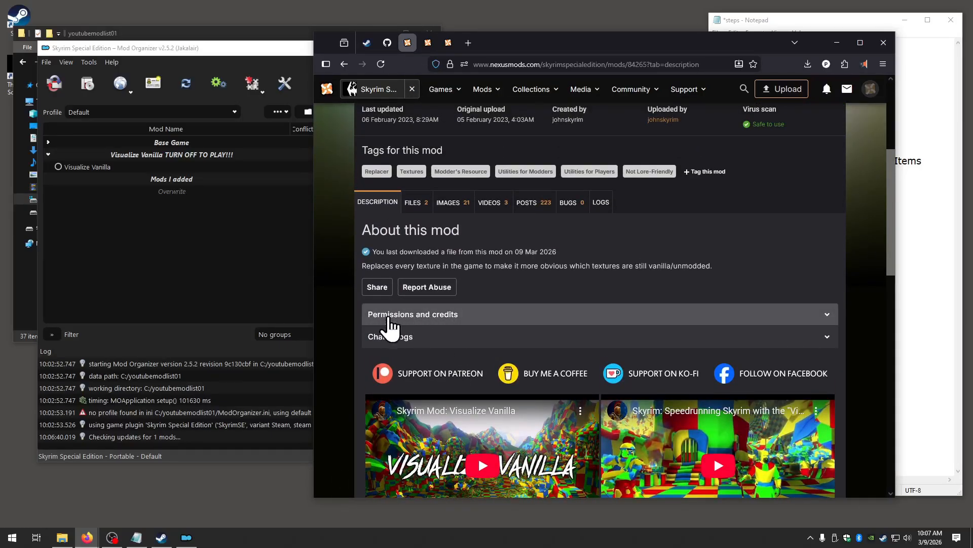
click(427, 42)
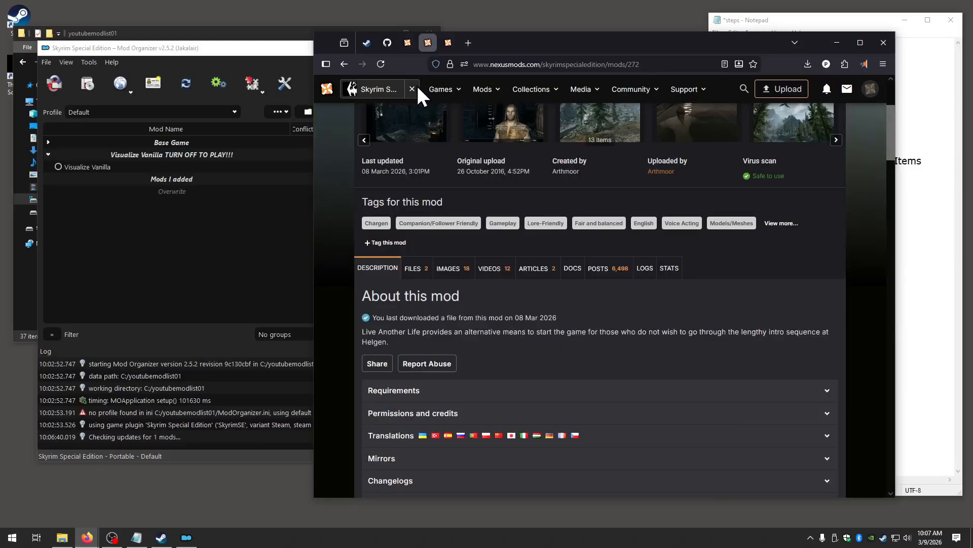
click(415, 396)
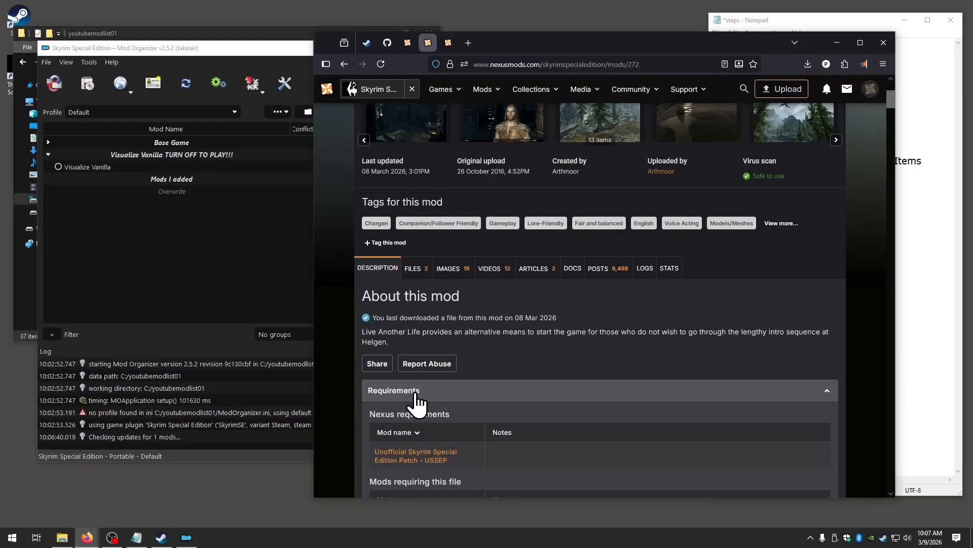
scroll(513, 380, down, 2)
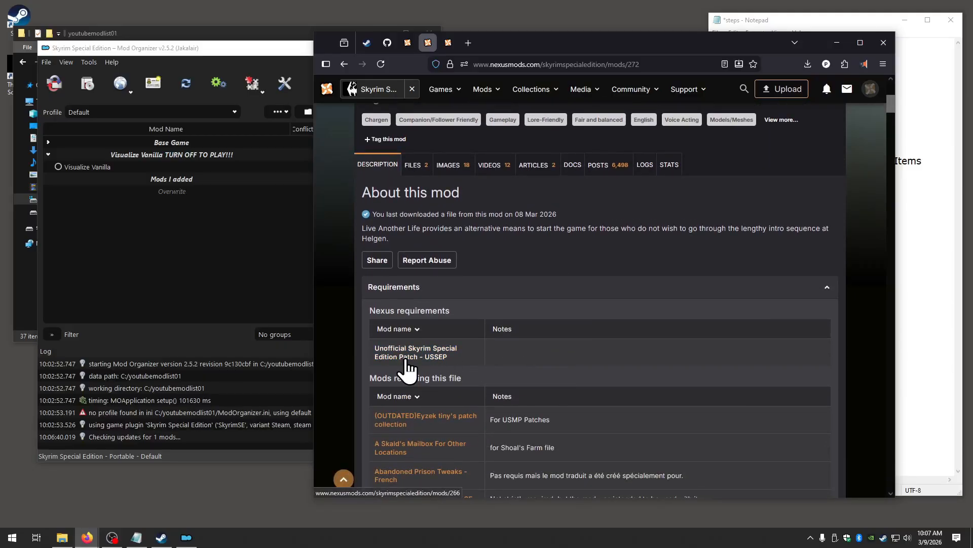
scroll(514, 322, up, 5)
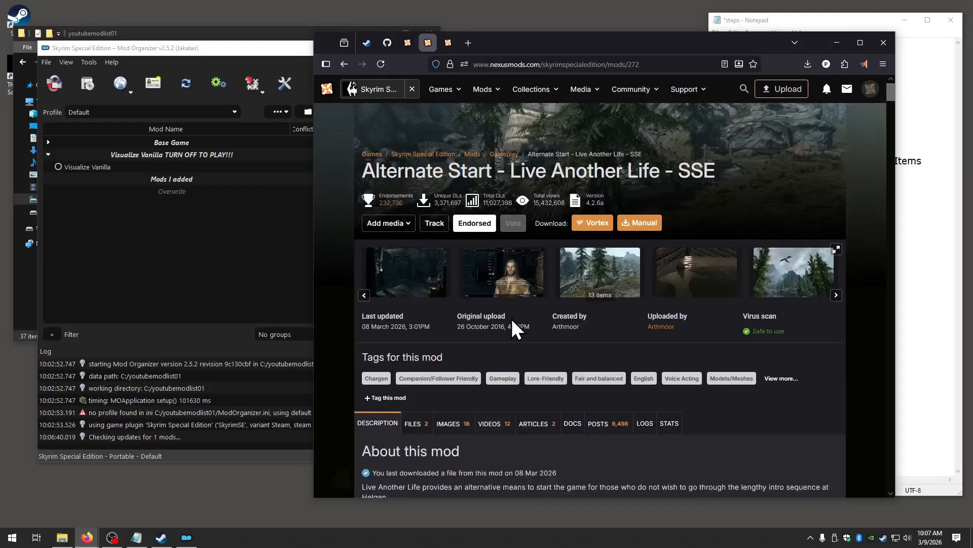
scroll(485, 236, down, 4)
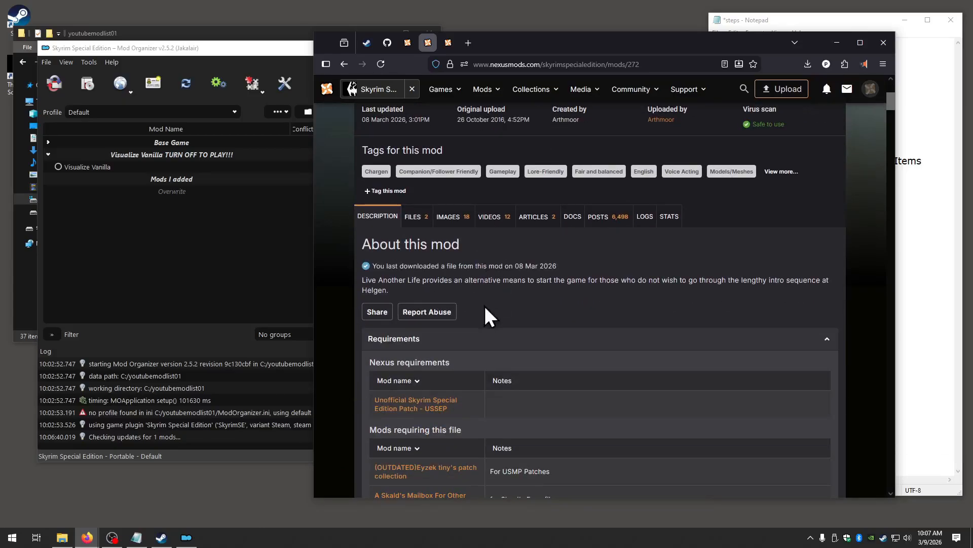
scroll(501, 368, down, 1)
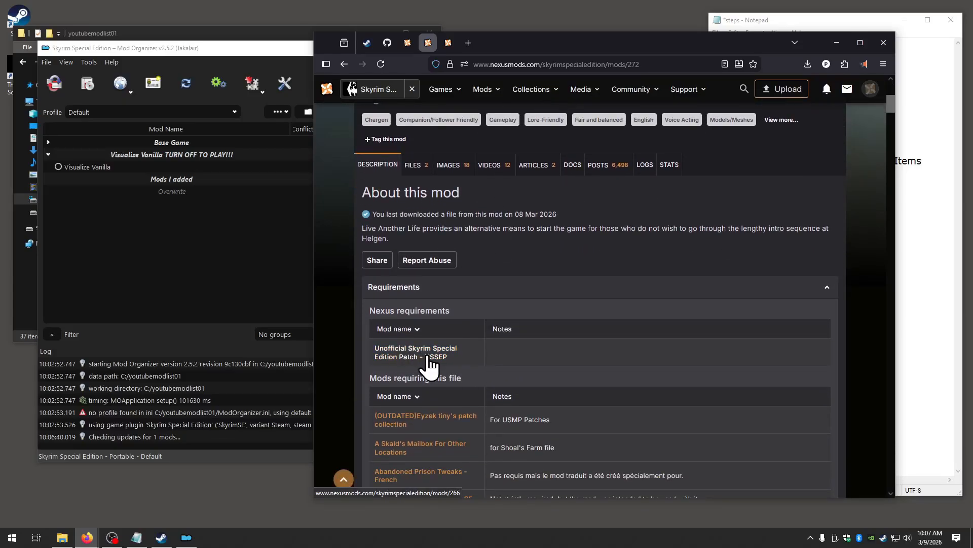
Step: Check the requirements of Unofficial Skyrim Special Edition Patch - USSEP and download its main file through the mod manager with the free slow download
click(449, 45)
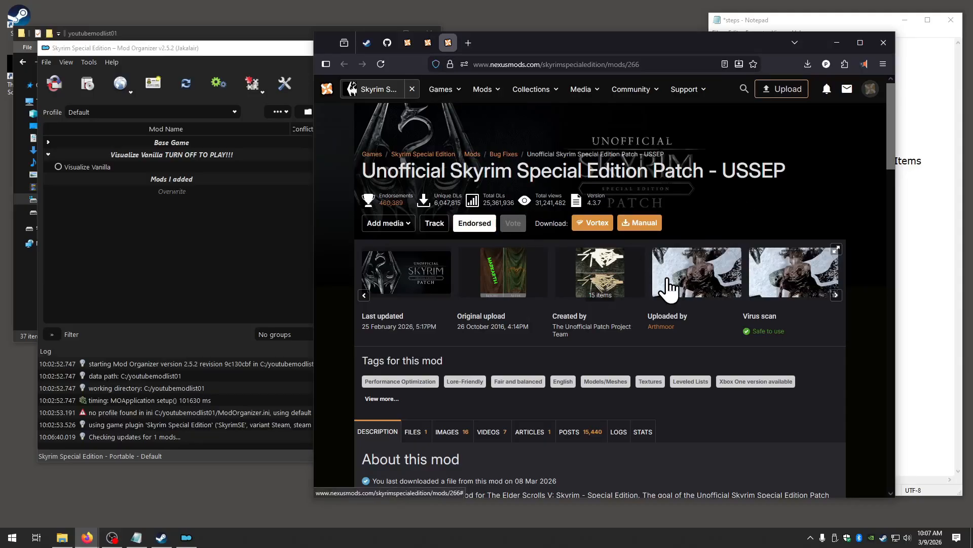
scroll(433, 279, down, 3)
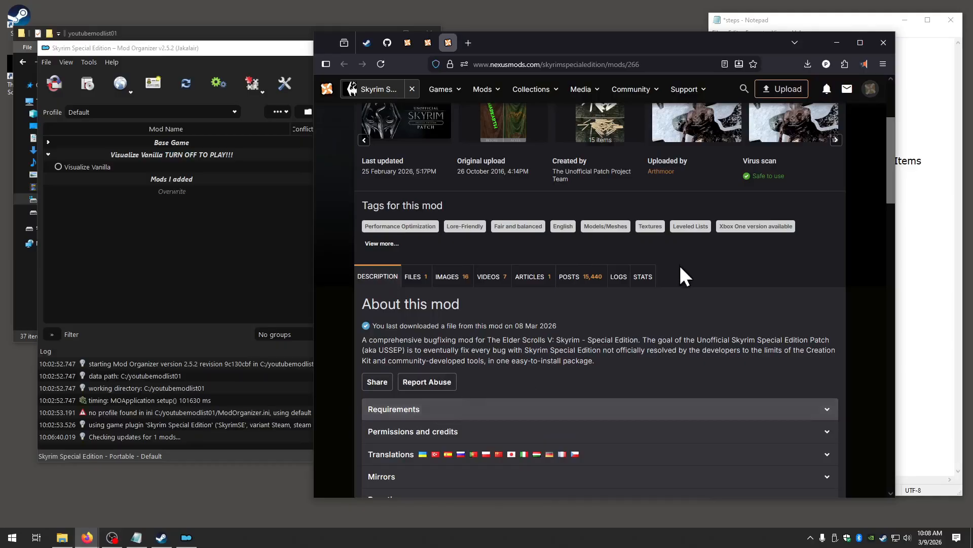
click(500, 419)
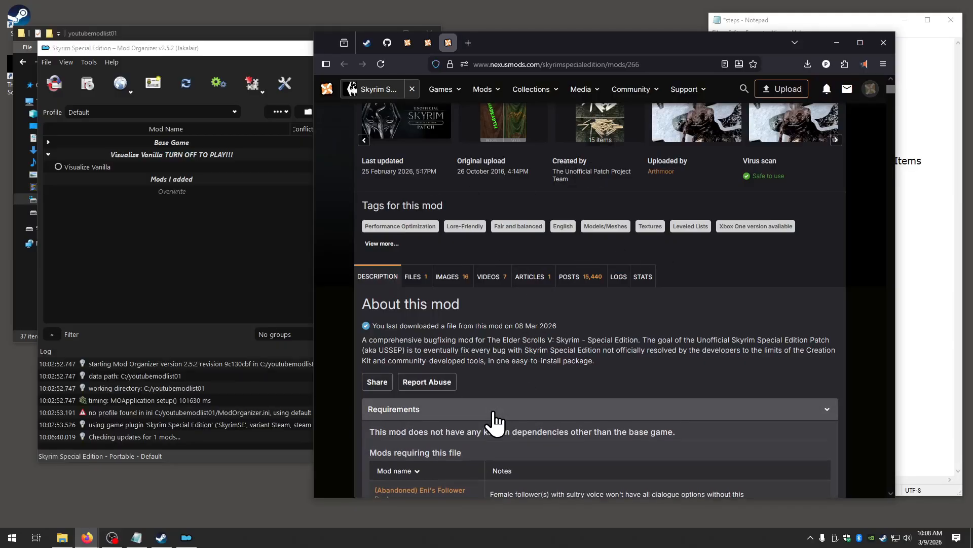
click(495, 424)
click(410, 282)
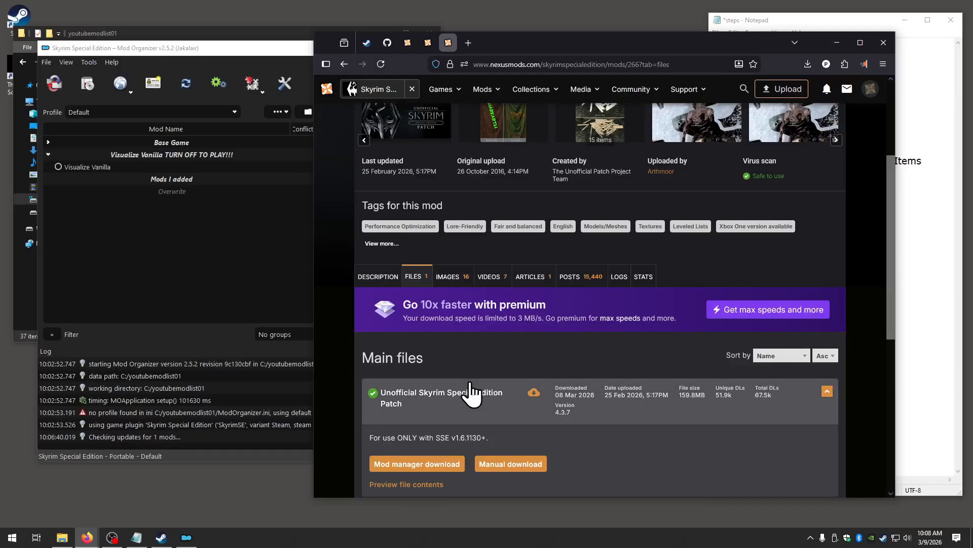
click(437, 464)
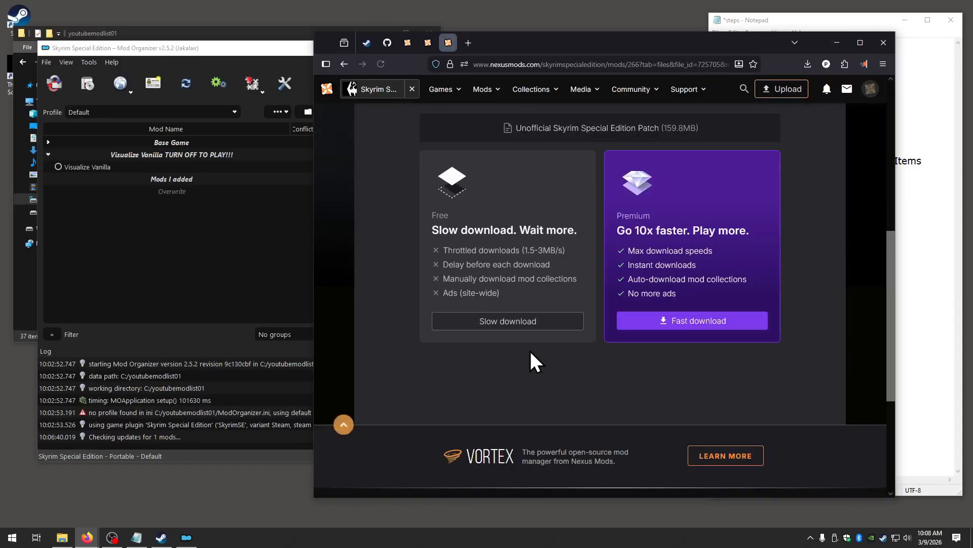
click(525, 321)
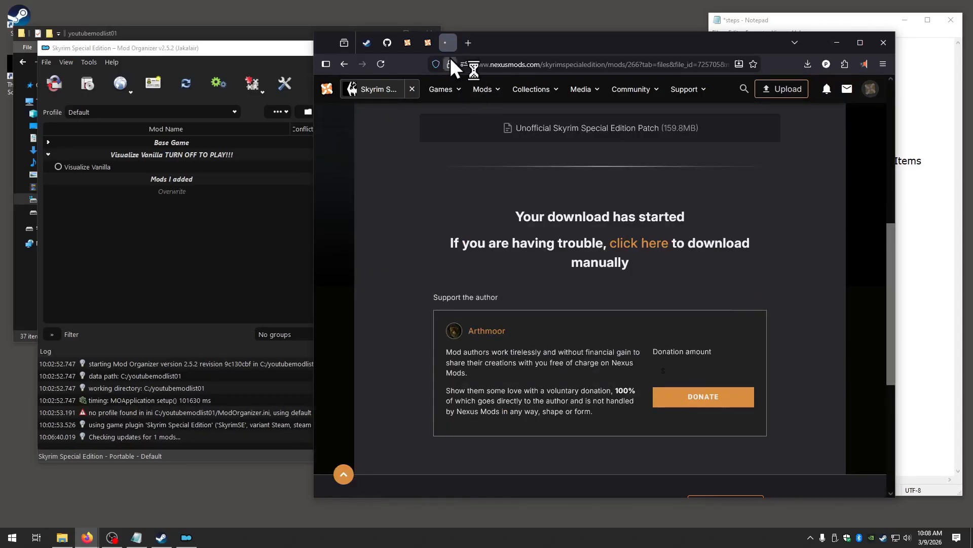
drag(515, 41, 549, 55)
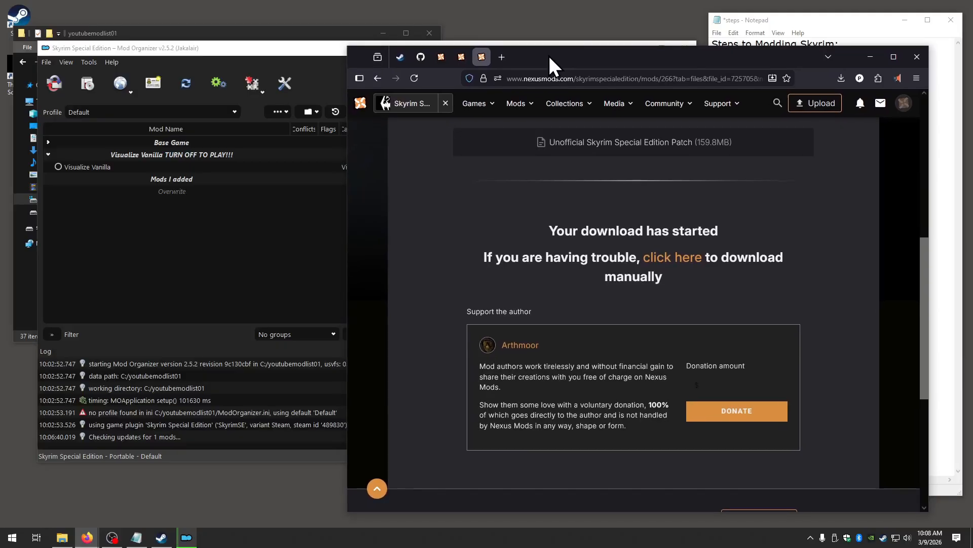
Step: Download the main Alternate Start - Live Another Life file through the mod manager with the free slow download, and move the browser off Mod Organizer
click(460, 58)
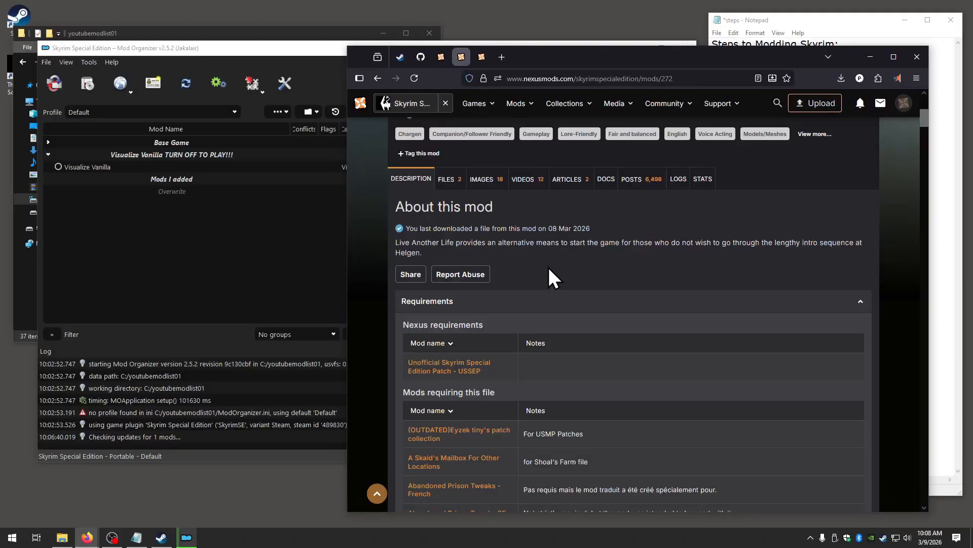
scroll(551, 248, up, 3)
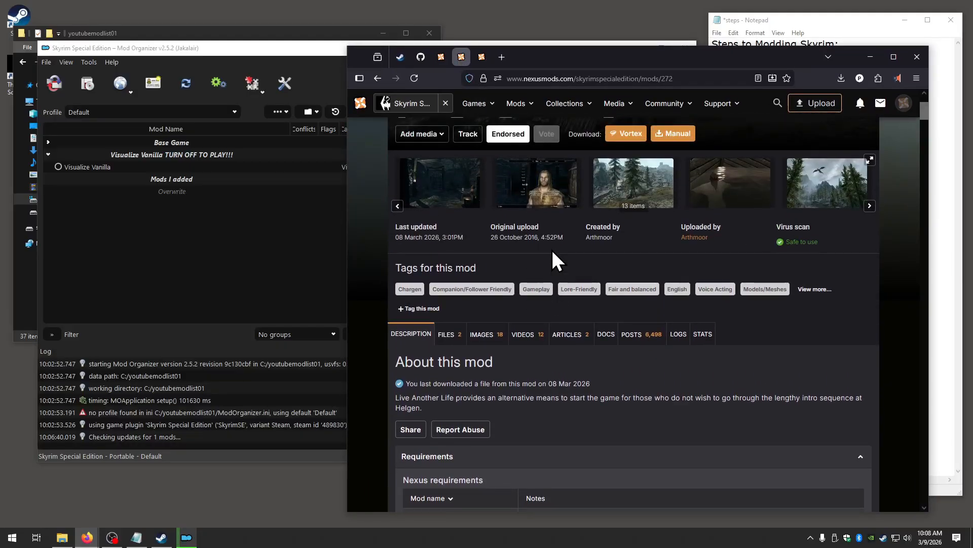
scroll(552, 257, down, 2)
click(454, 242)
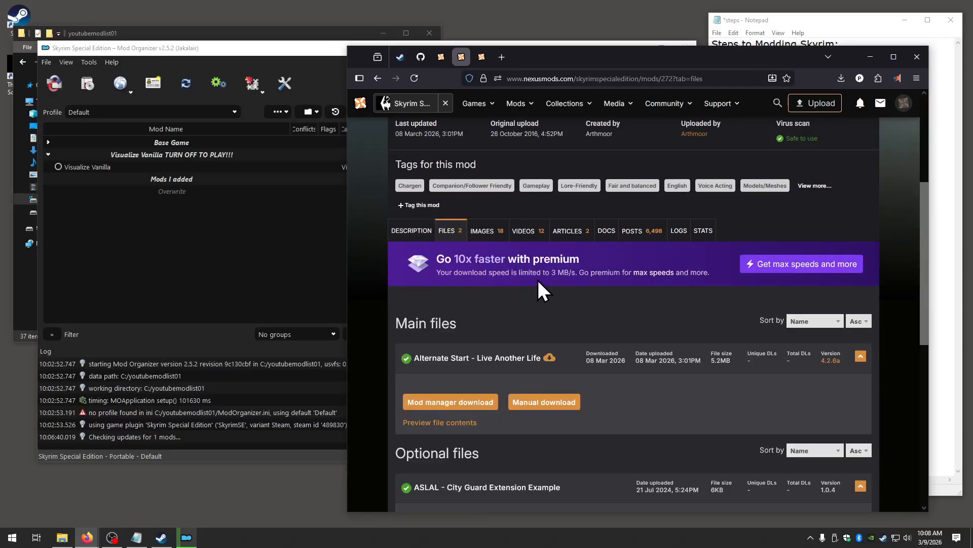
click(446, 406)
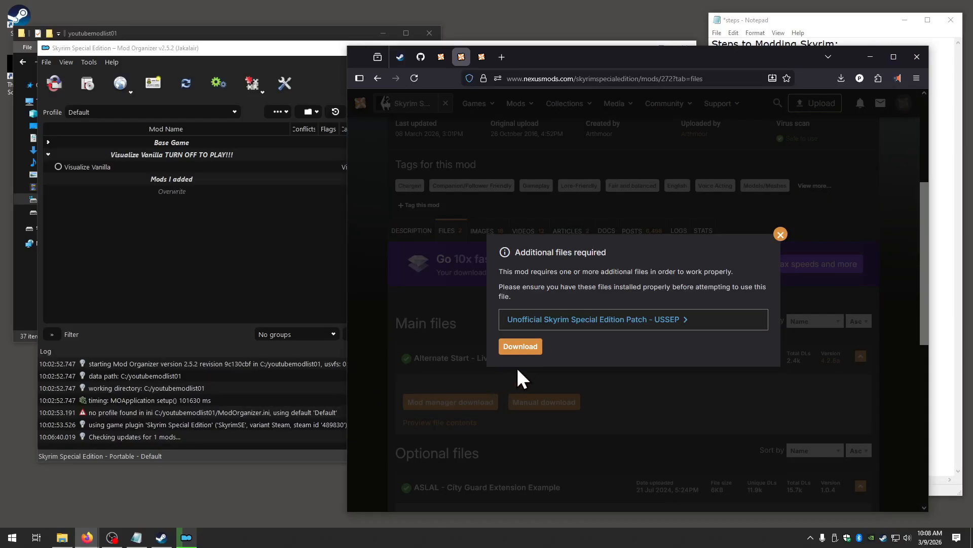
click(522, 348)
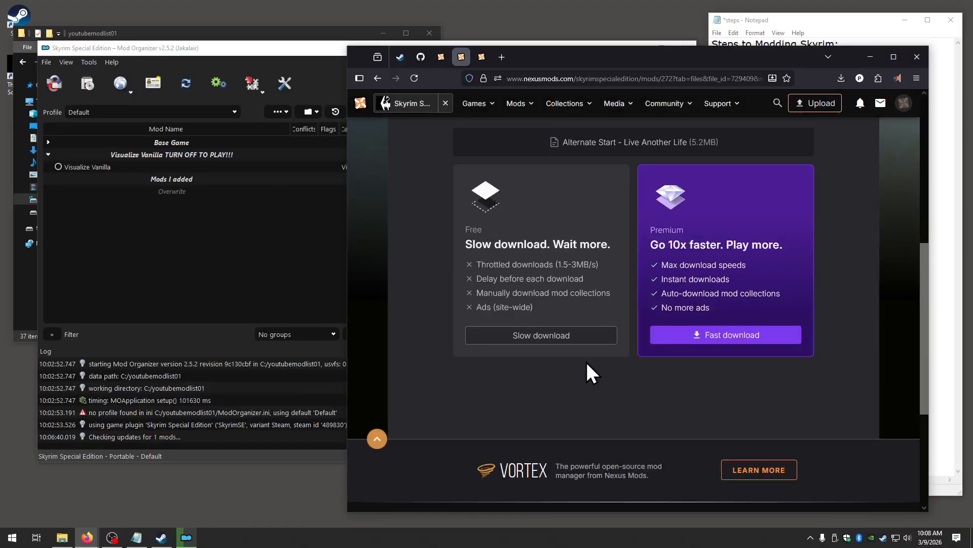
click(535, 336)
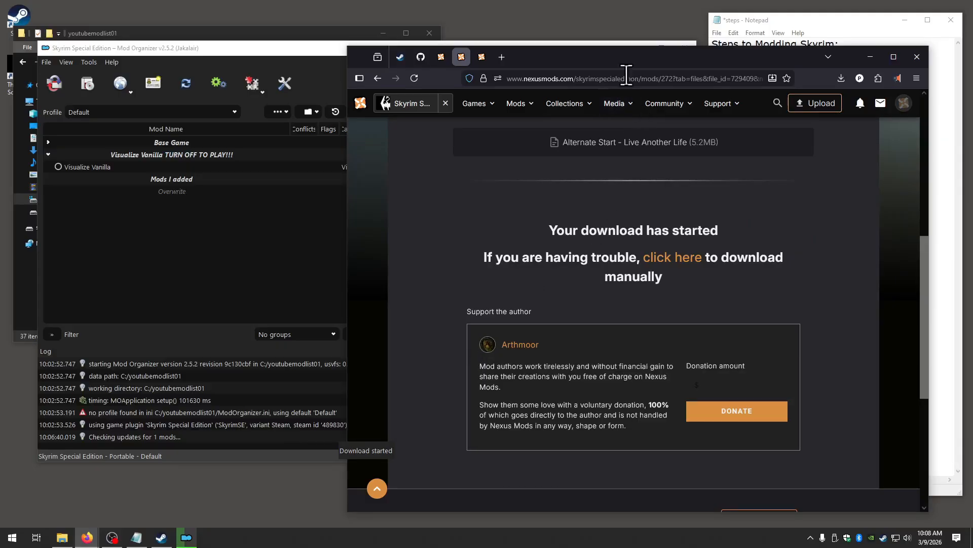
drag(609, 56, 0, 64)
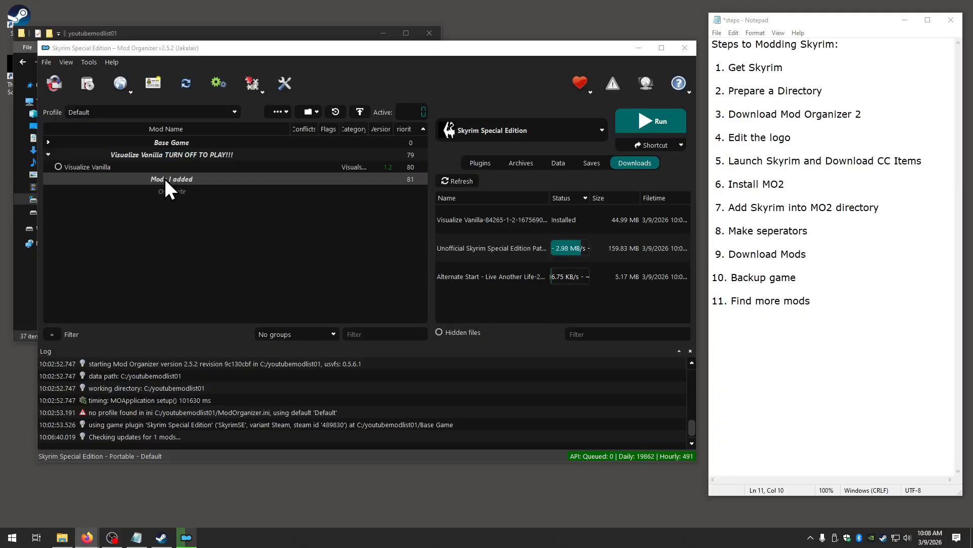
right_click(166, 178)
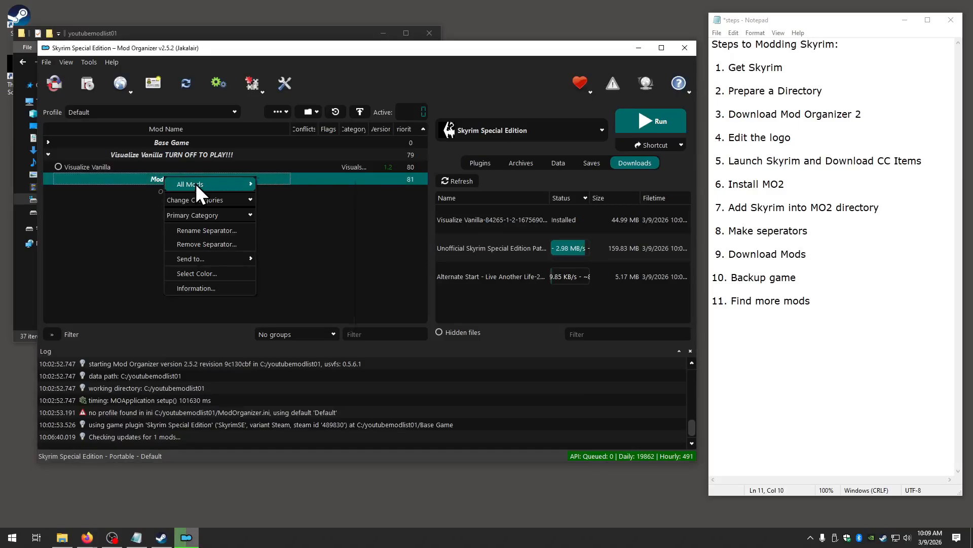
mouse_move(195, 183)
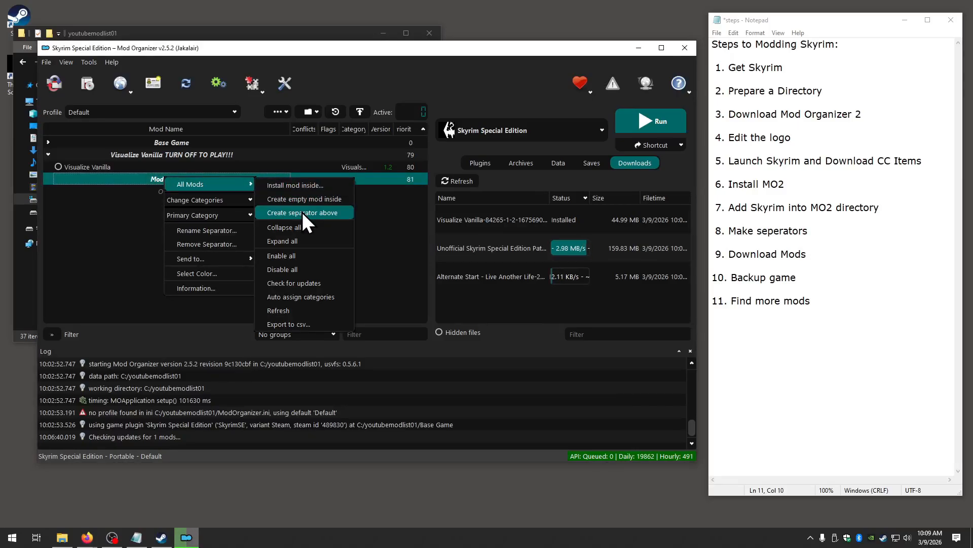
click(142, 257)
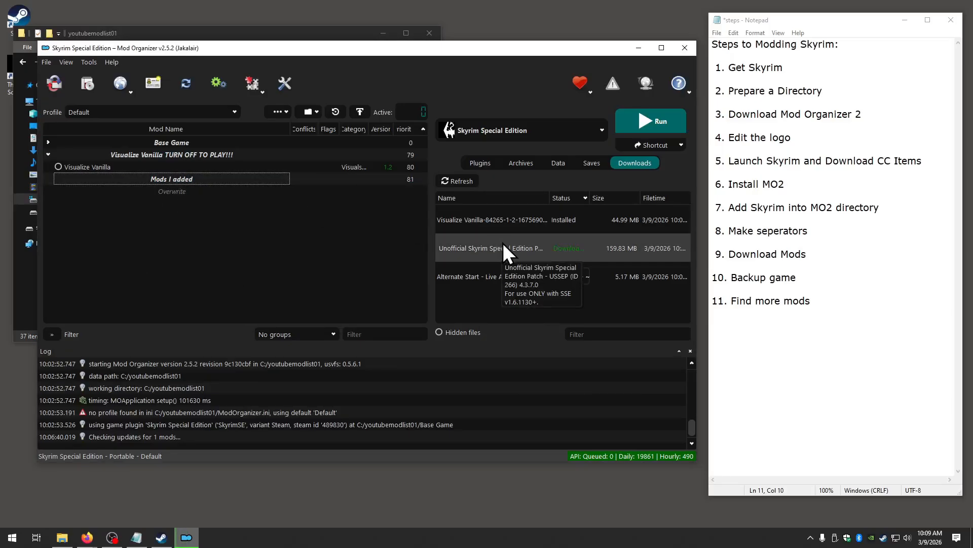
Step: Install the downloaded Unofficial Skyrim Special Edition Patch - USSEP under the Mods I added separator, keeping the suggested name
drag(494, 259, 197, 179)
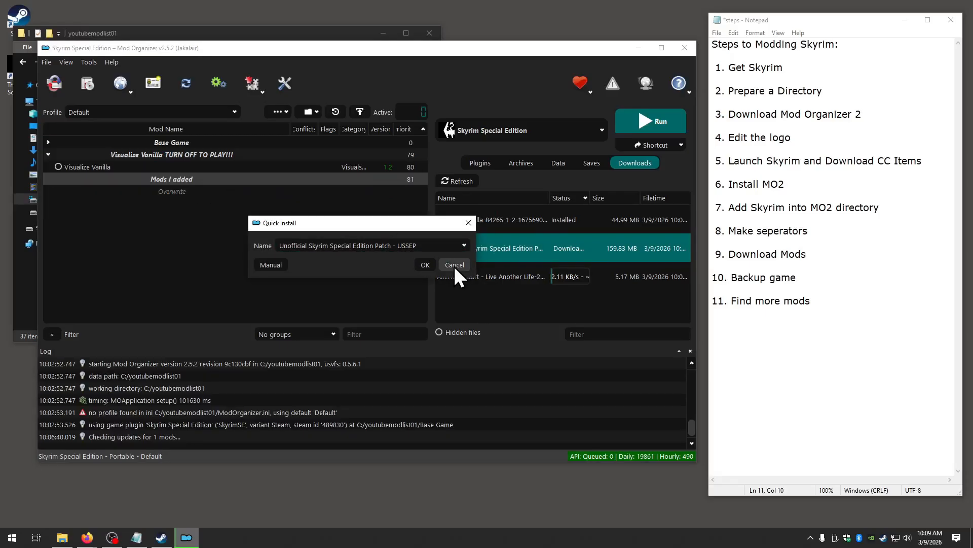
click(421, 264)
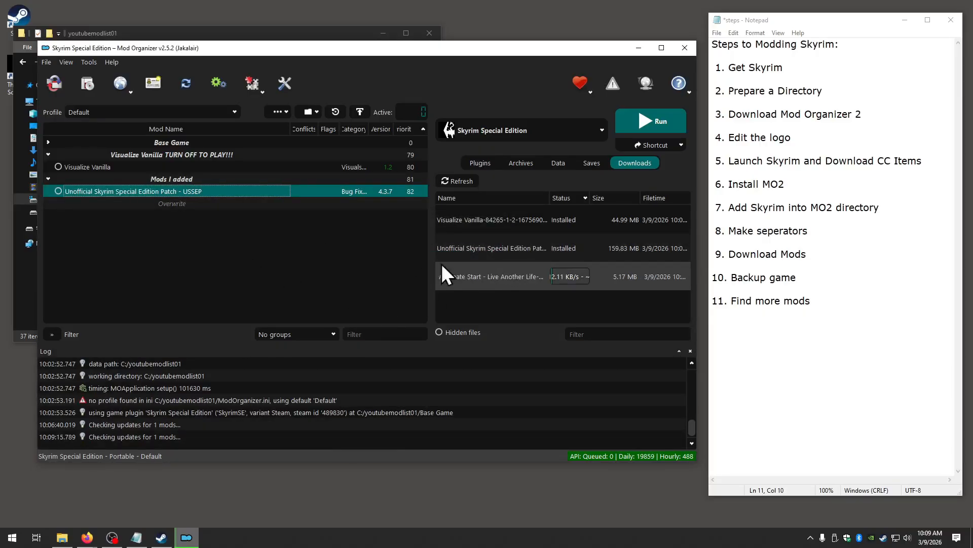
right_click(168, 180)
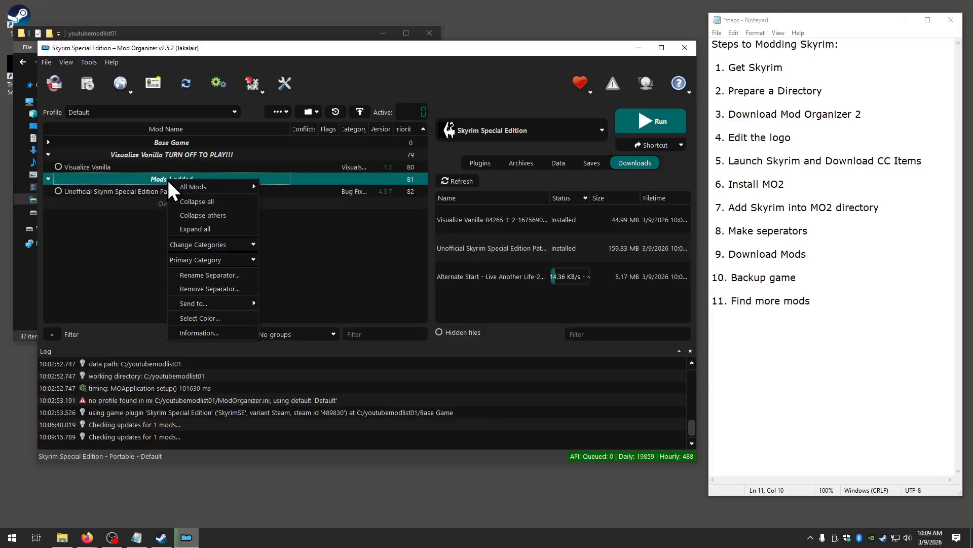
click(115, 239)
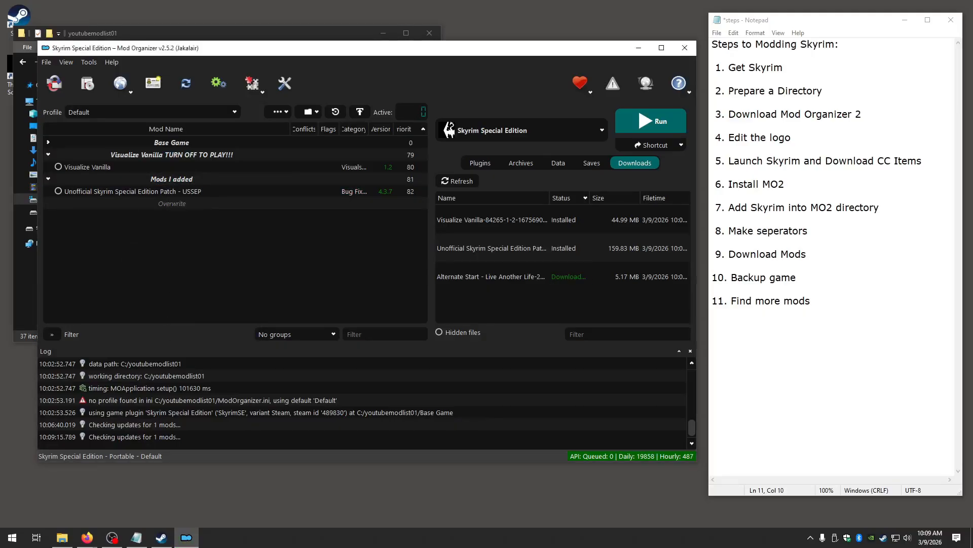
Step: Switch to File Explorer, open the mods folder inside youtubemodlist01, and widen the name column to examine the installed mod and separator folders
click(243, 34)
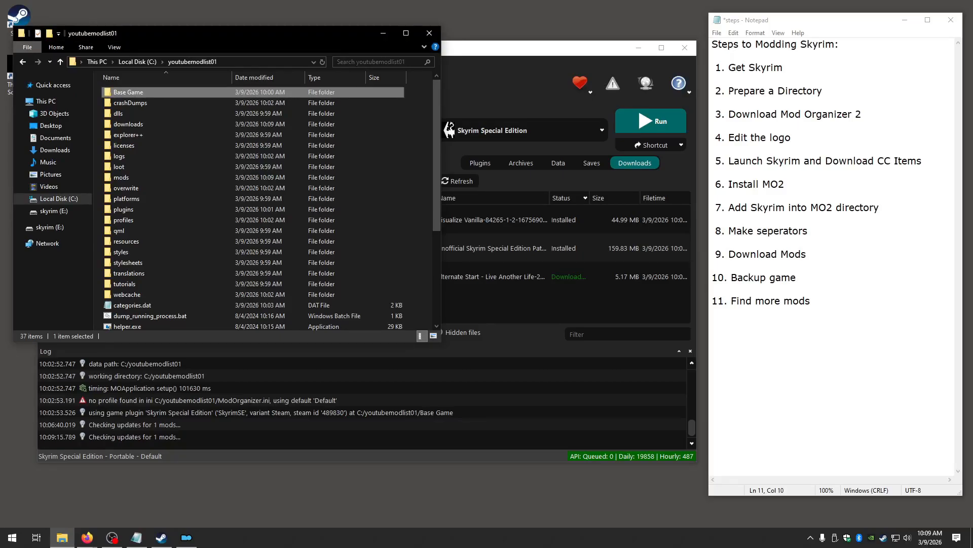
drag(172, 38, 325, 39)
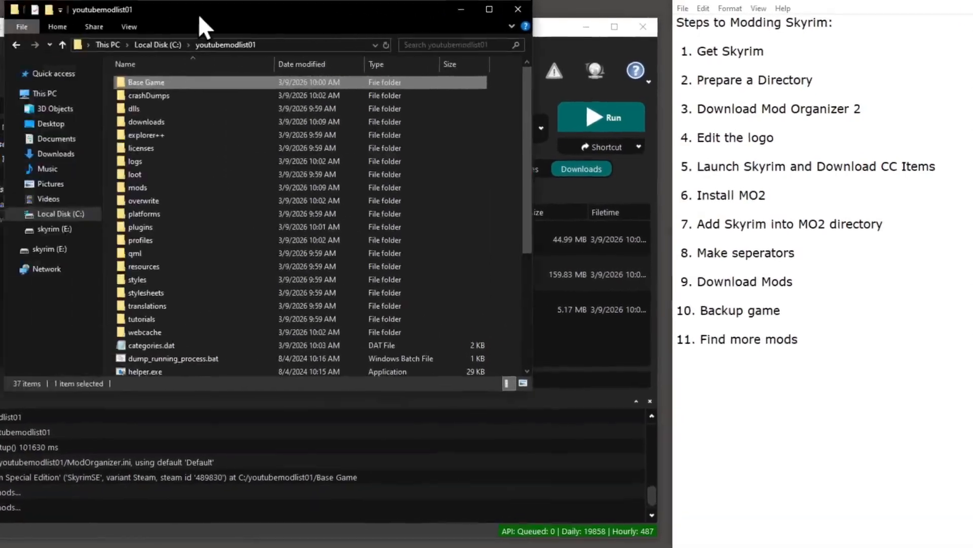
drag(199, 14, 488, 65)
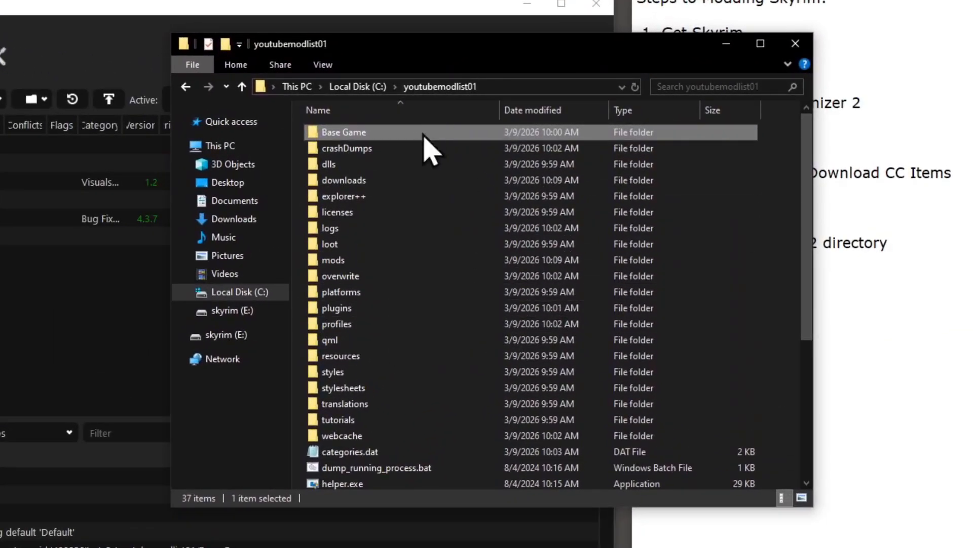
double_click(355, 260)
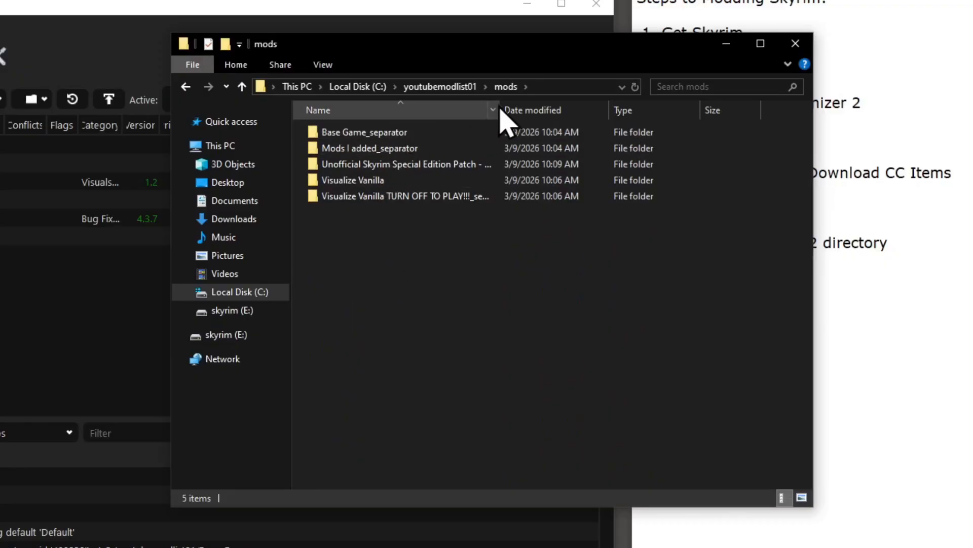
drag(500, 105, 560, 98)
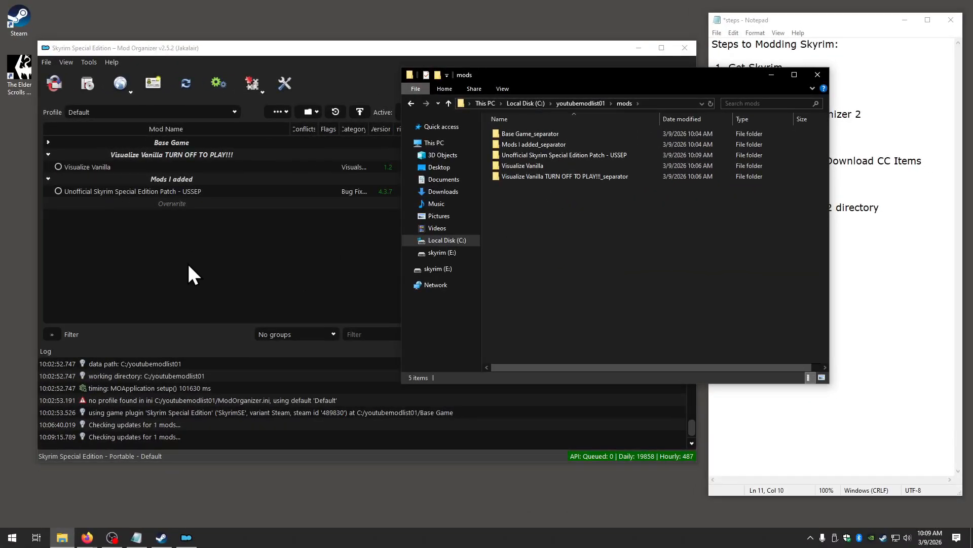
Step: Switch to Mod Organizer, create a separator named Patches above Mods I added, and bring up the mods folder to check its contents
right_click(148, 176)
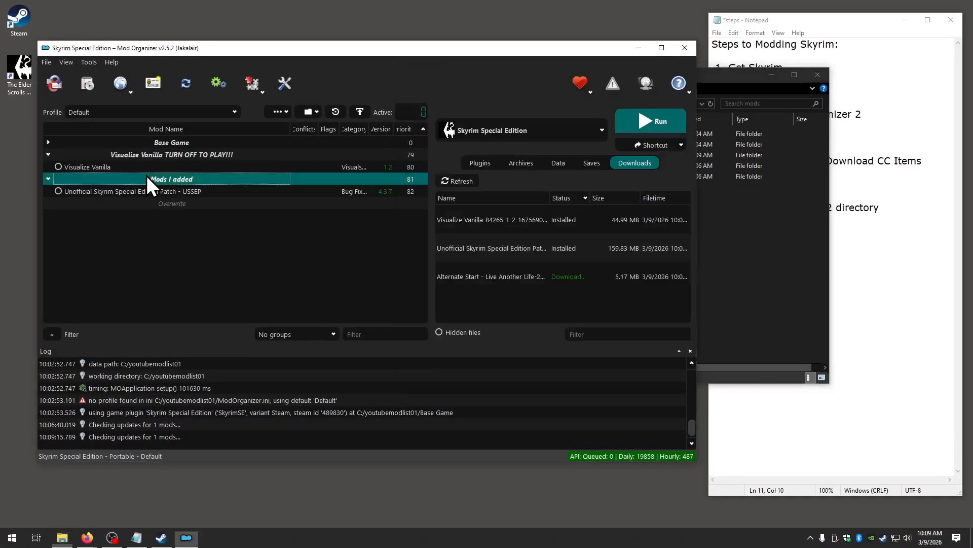
mouse_move(211, 178)
click(276, 207)
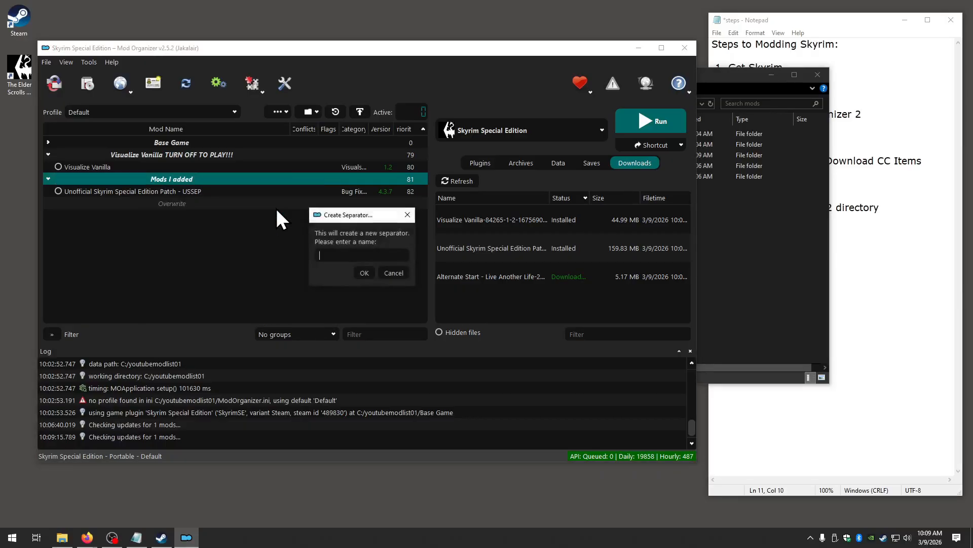
text(Patches)
key(Return)
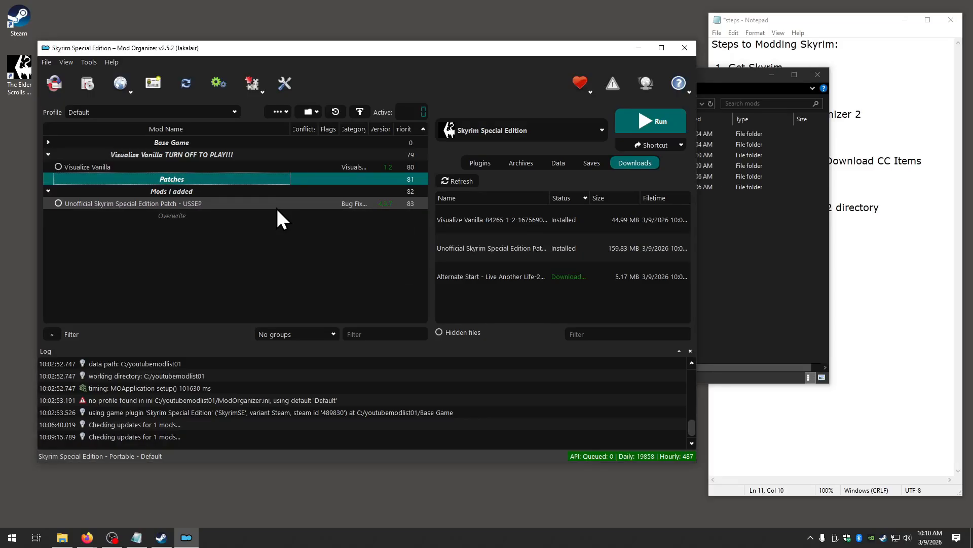
click(716, 268)
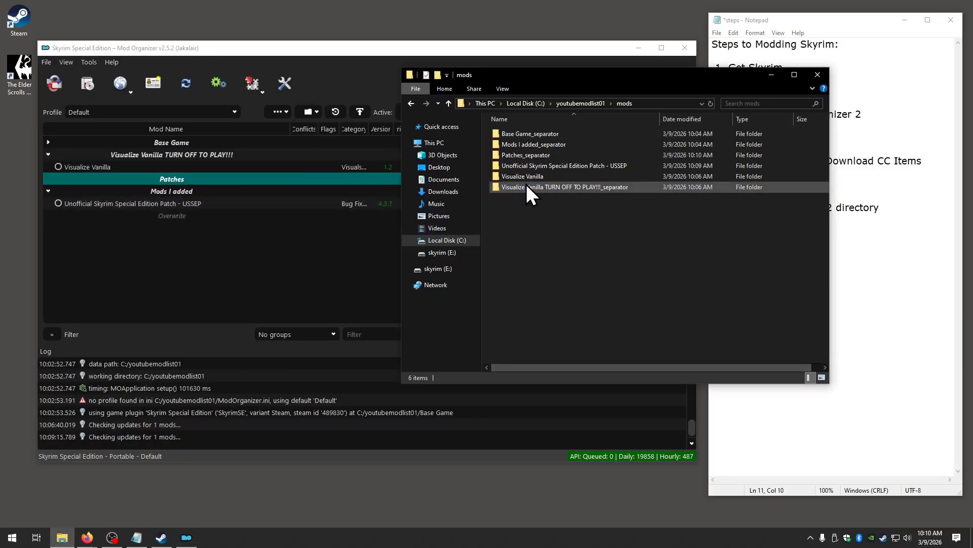
Step: Move Unofficial Skyrim Special Edition Patch - USSEP under the Patches separator and install Alternate Start - Live Another Life under Mods I added, keeping the suggested name
click(161, 231)
drag(162, 205, 165, 186)
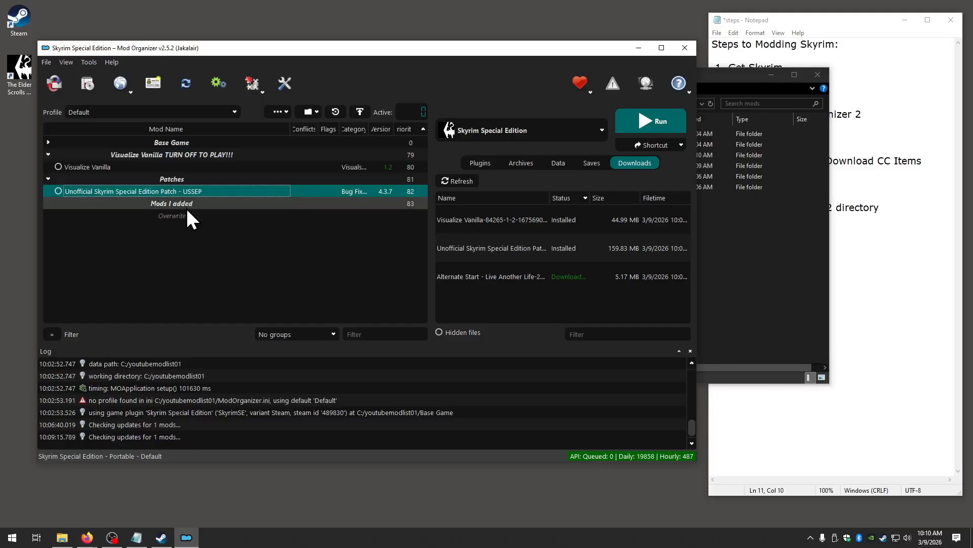
drag(469, 274, 183, 203)
click(417, 265)
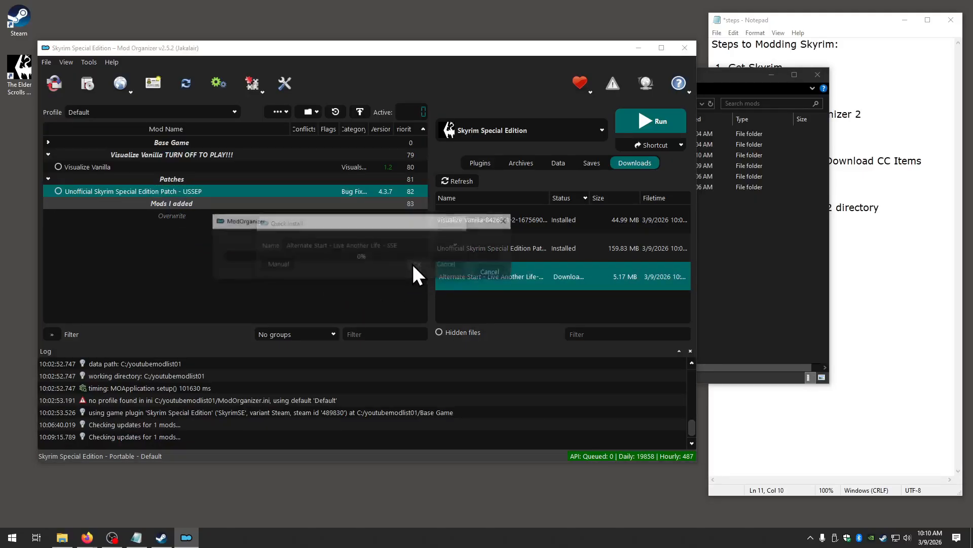
Step: Enable the USSEP and Alternate Start - Live Another Life mods, and look over the executables available for launching
click(58, 190)
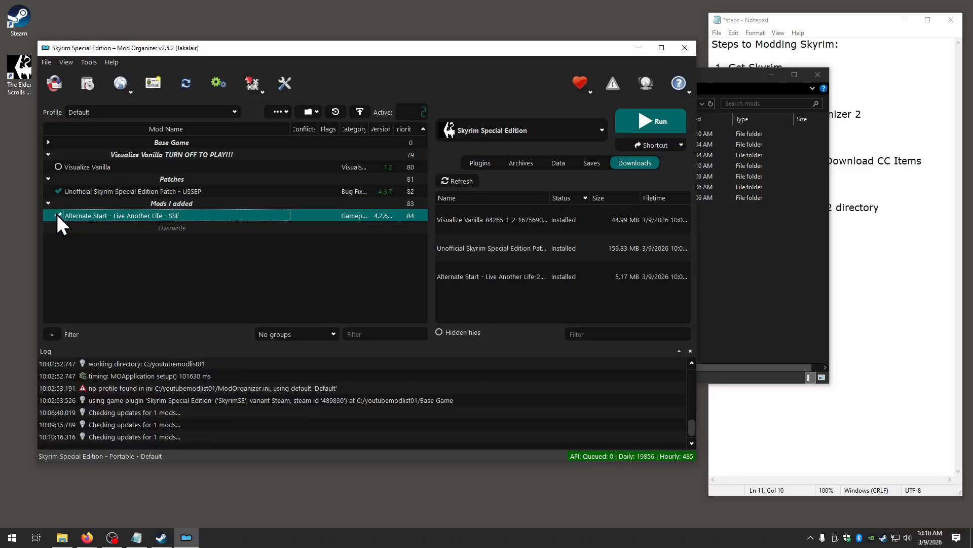
click(57, 216)
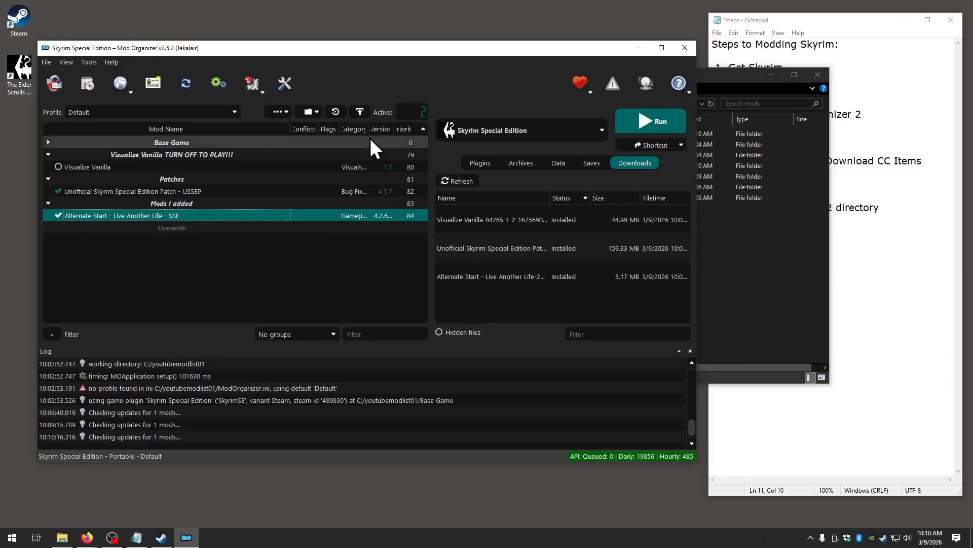
click(505, 134)
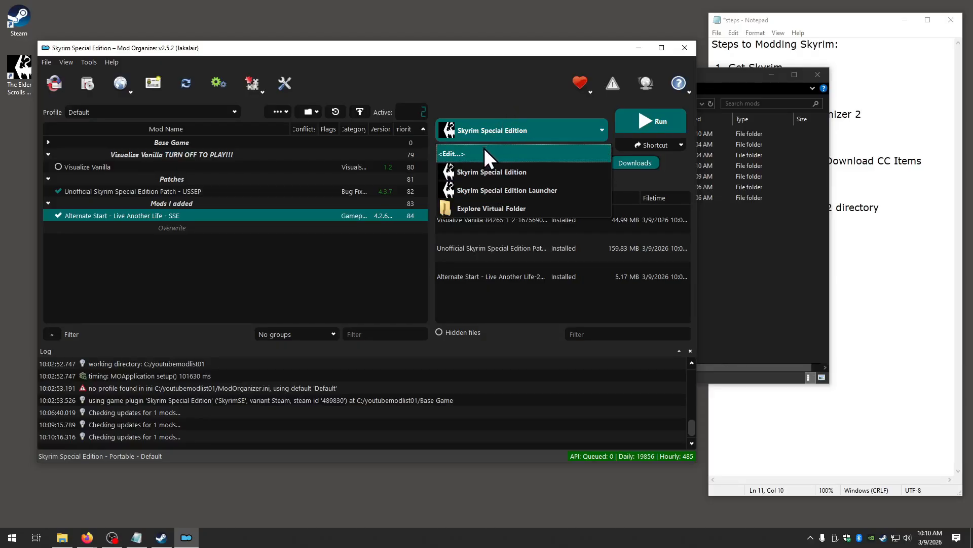
click(482, 107)
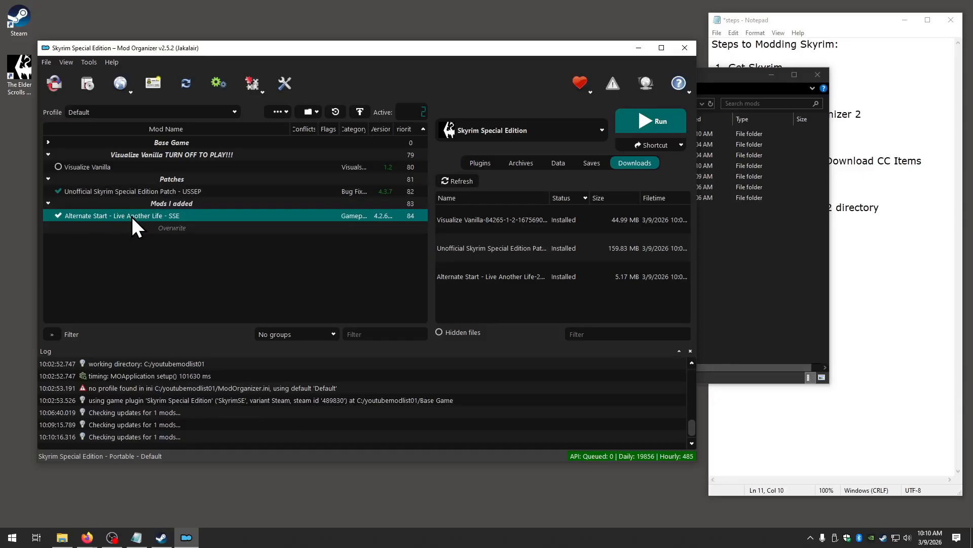
Step: Launch Skyrim Special Edition through Mod Organizer and start a new game with the loaded Creations
click(658, 127)
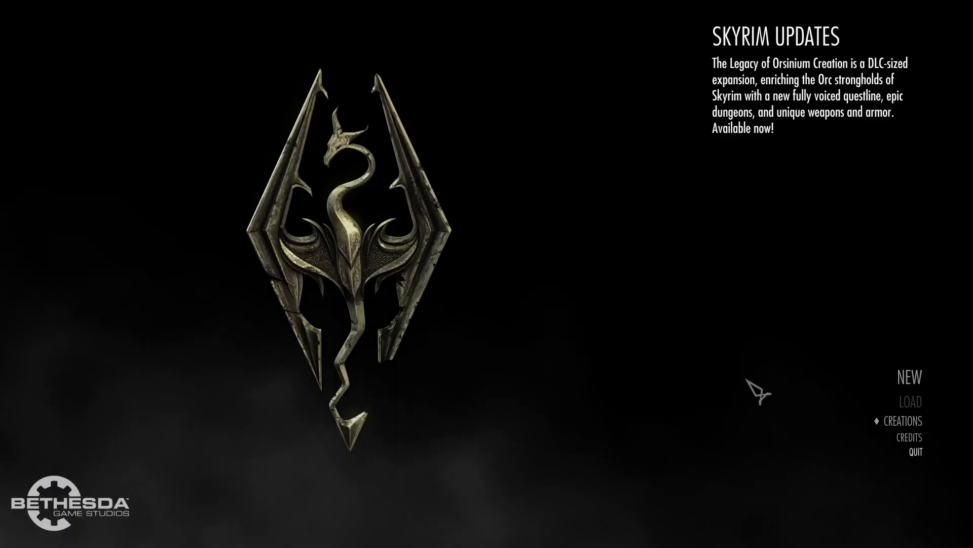
click(920, 376)
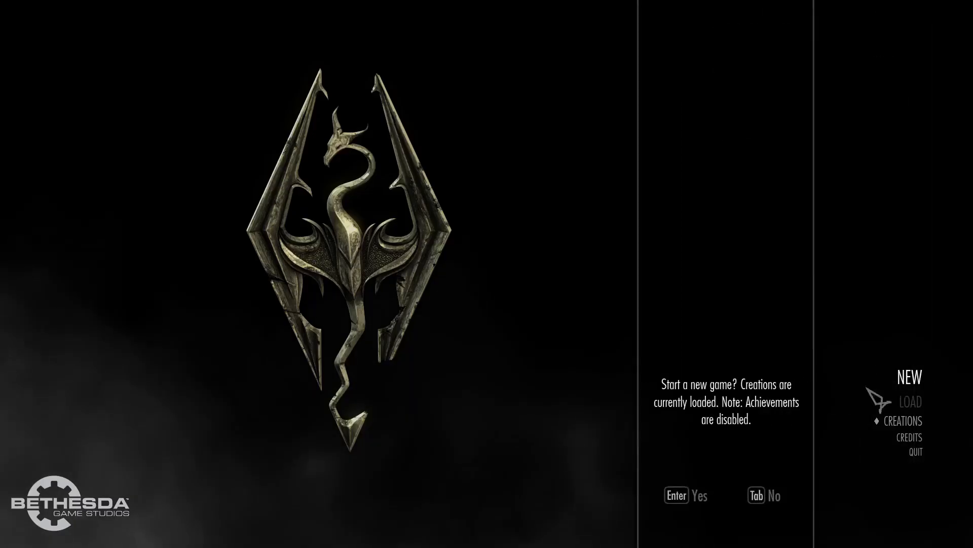
click(702, 496)
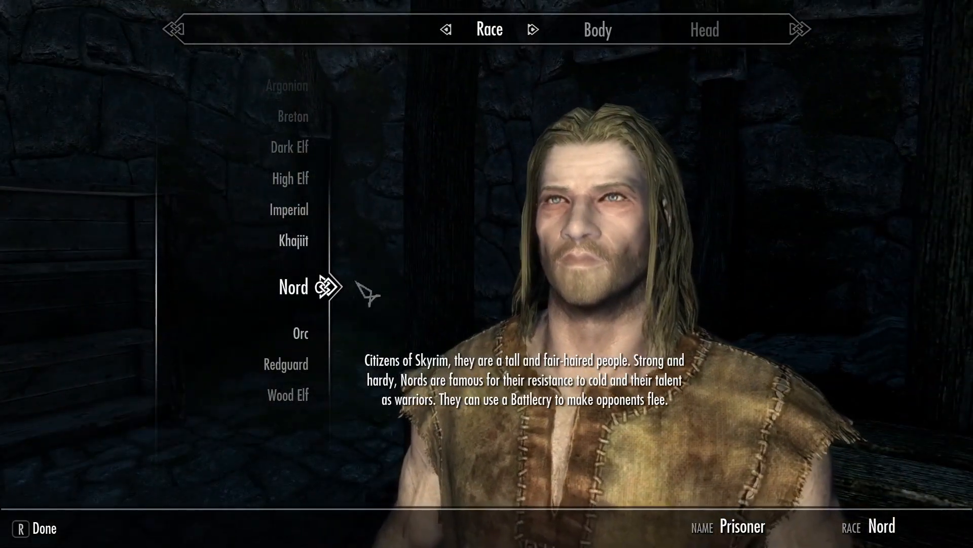
Step: Set the character's race to Imperial, finish character creation, and enter a name for the character
scroll(320, 269, up, 3)
scroll(310, 259, down, 1)
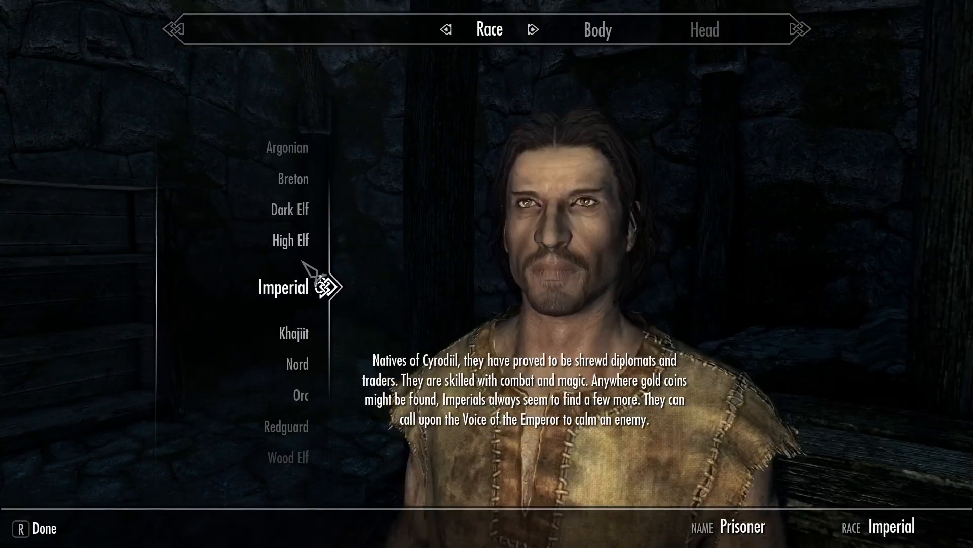
key(r)
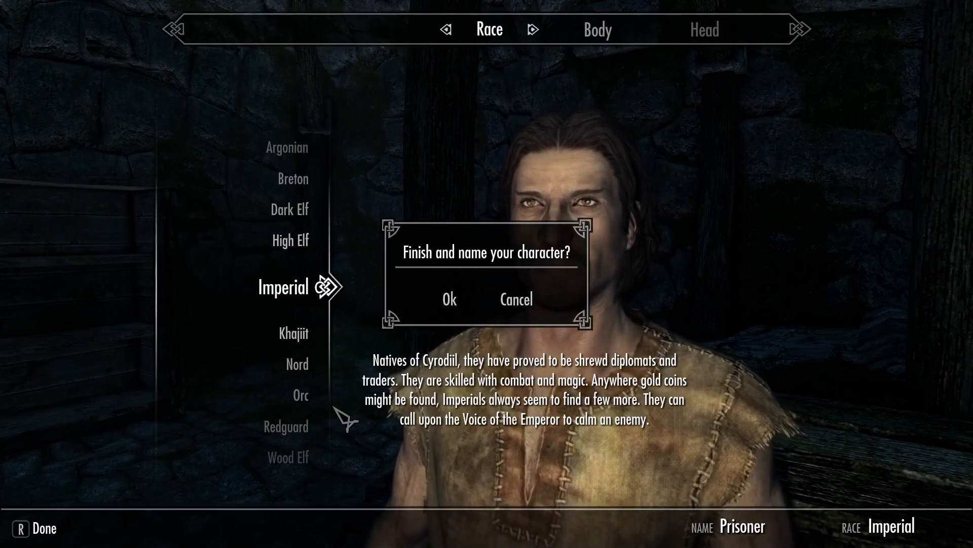
click(450, 299)
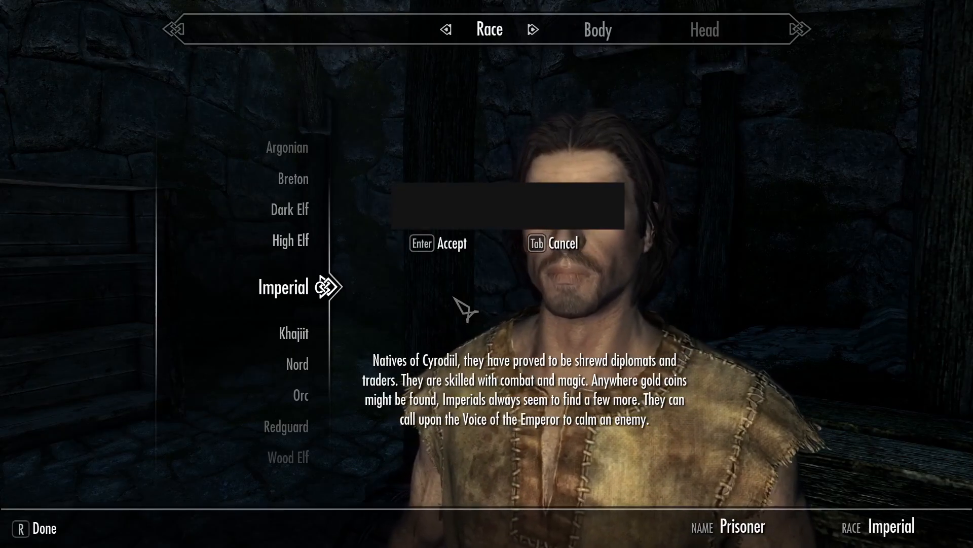
text(D)
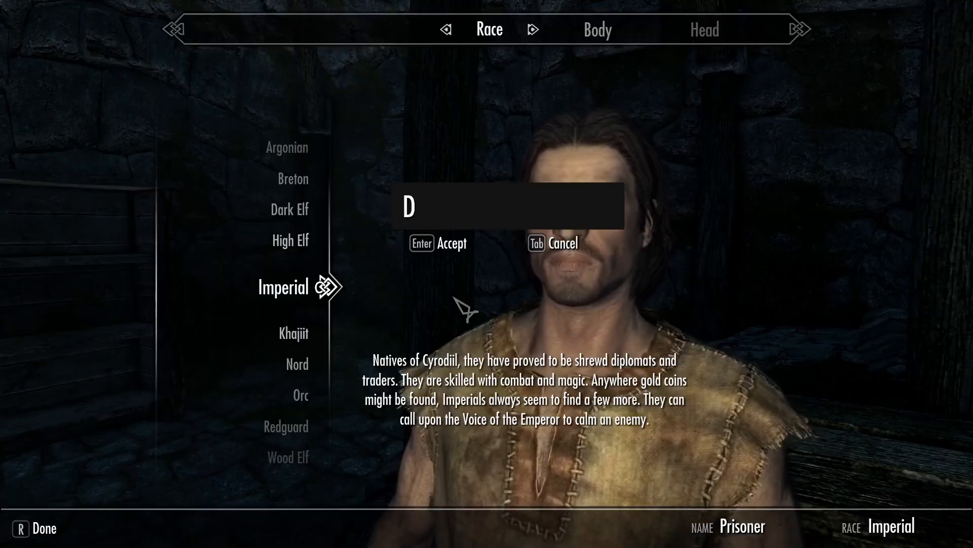
text(oug)
key(Return)
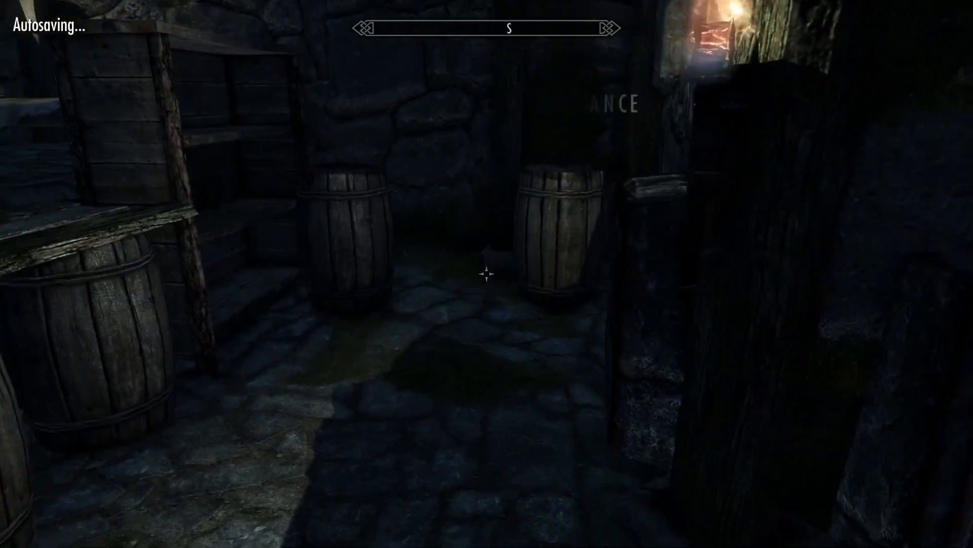
Step: Look around the cell, walk up to the Statue of Mara, and activate it to bring up the new-life choices
key(w)
key(w)
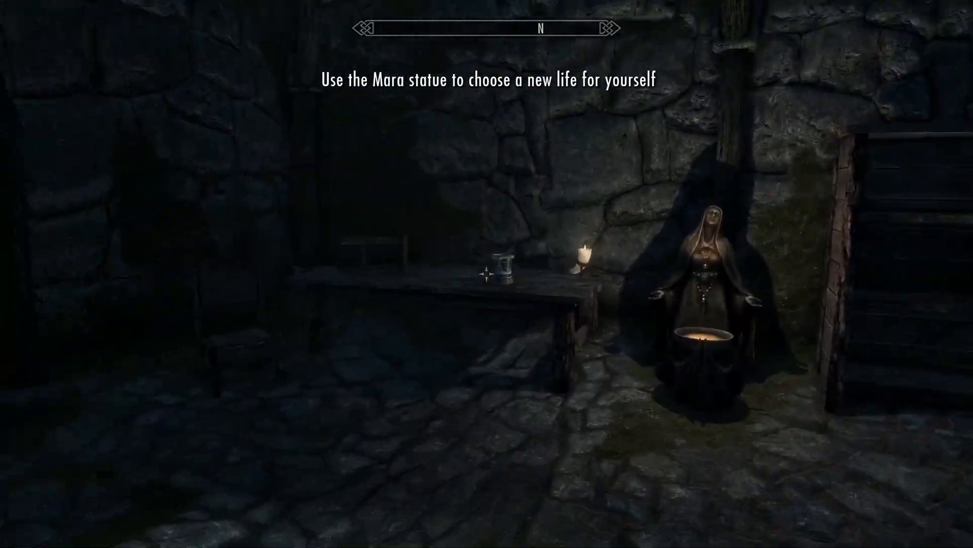
key(w)
scroll(487, 274, down, 5)
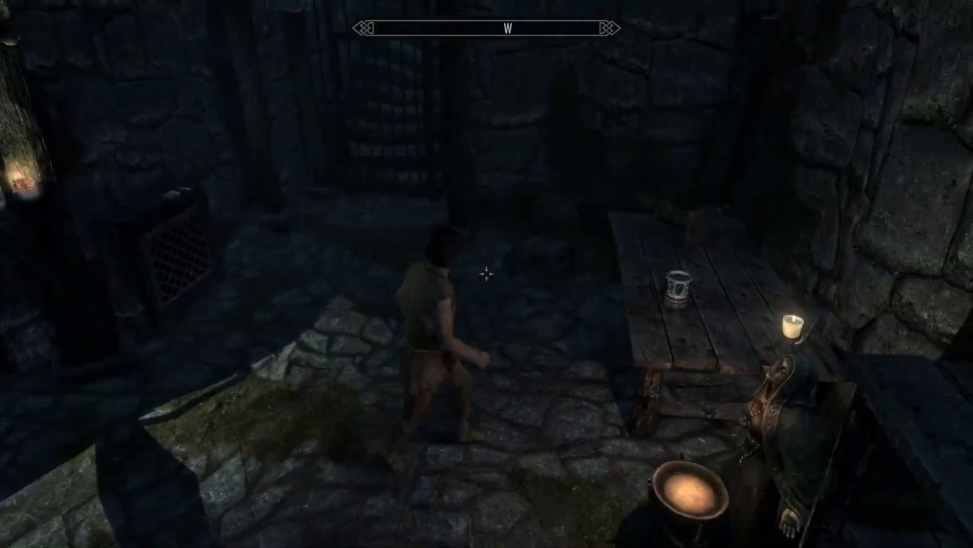
key(w)
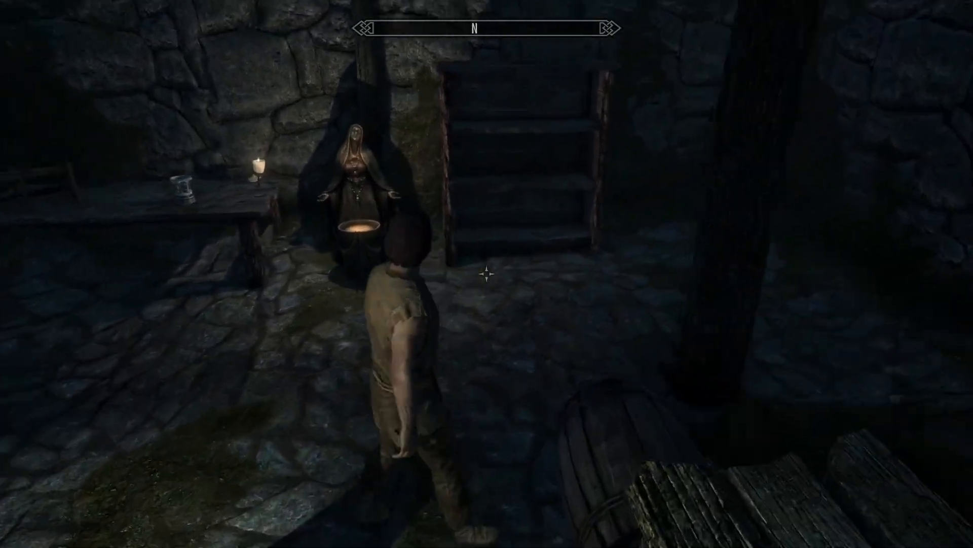
scroll(487, 274, up, 5)
key(w)
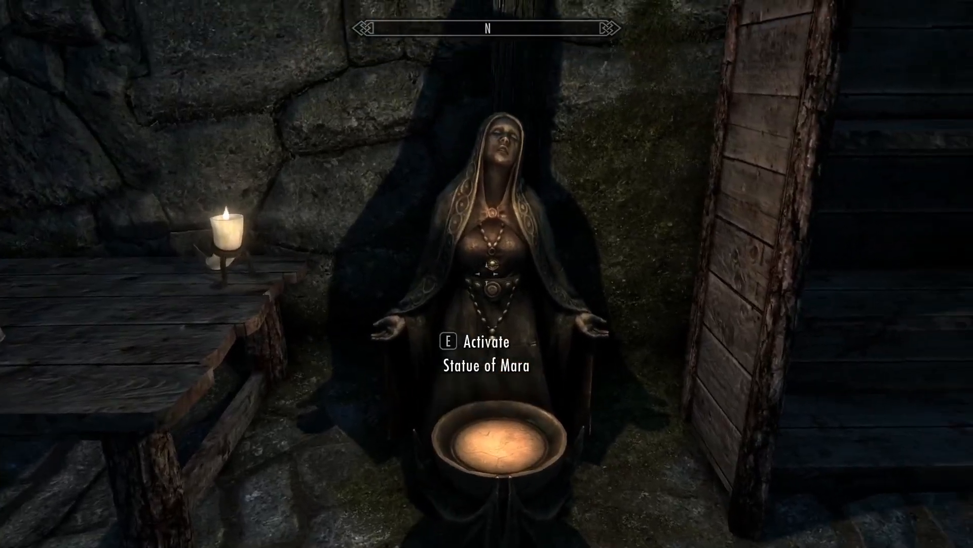
key(e)
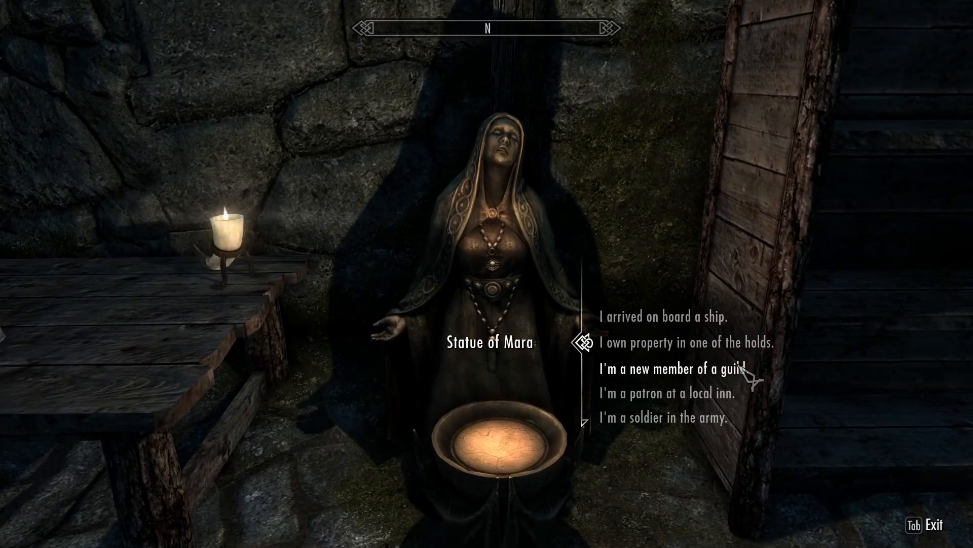
Step: Examine the full list of alternate starts offered by the Statue of Mara
scroll(751, 377, down, 1)
scroll(735, 393, down, 1)
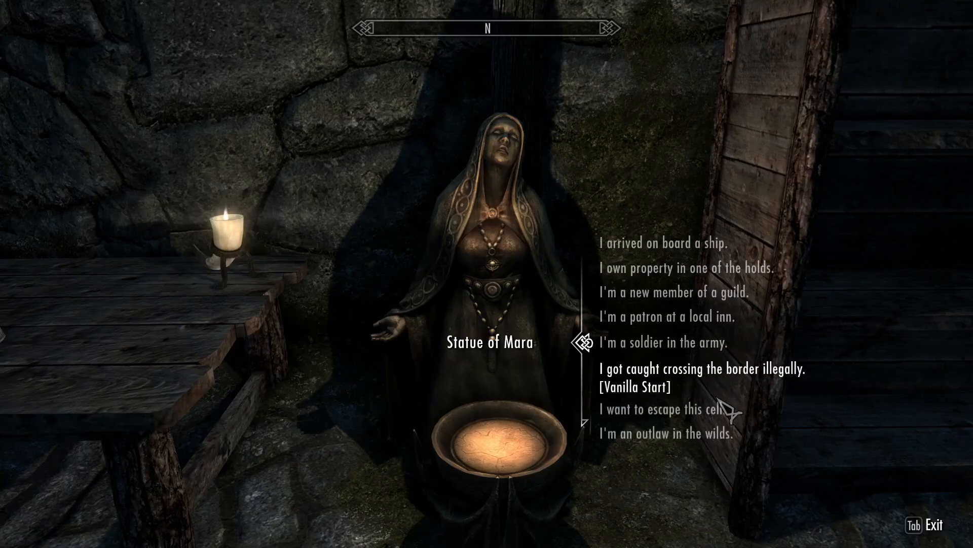
scroll(729, 408, down, 6)
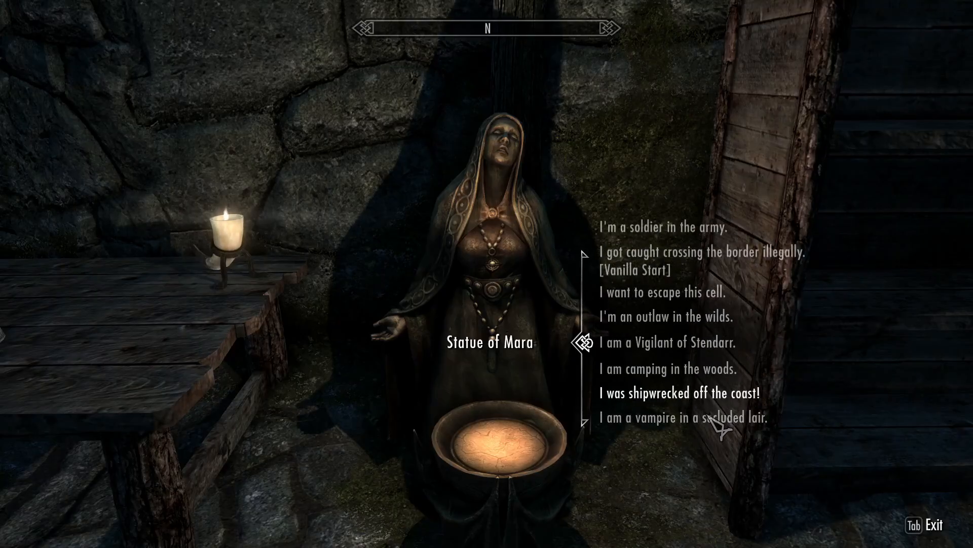
scroll(712, 424, down, 5)
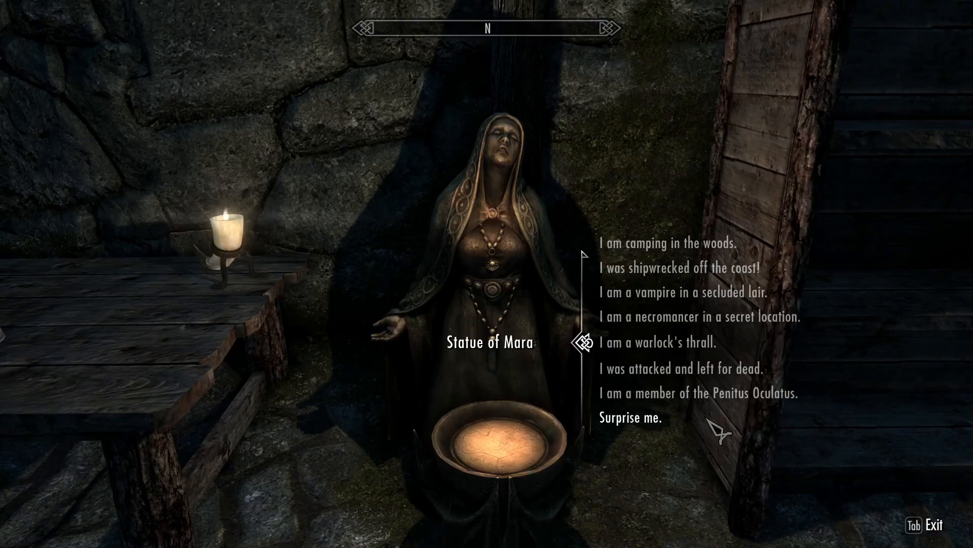
scroll(720, 431, up, 13)
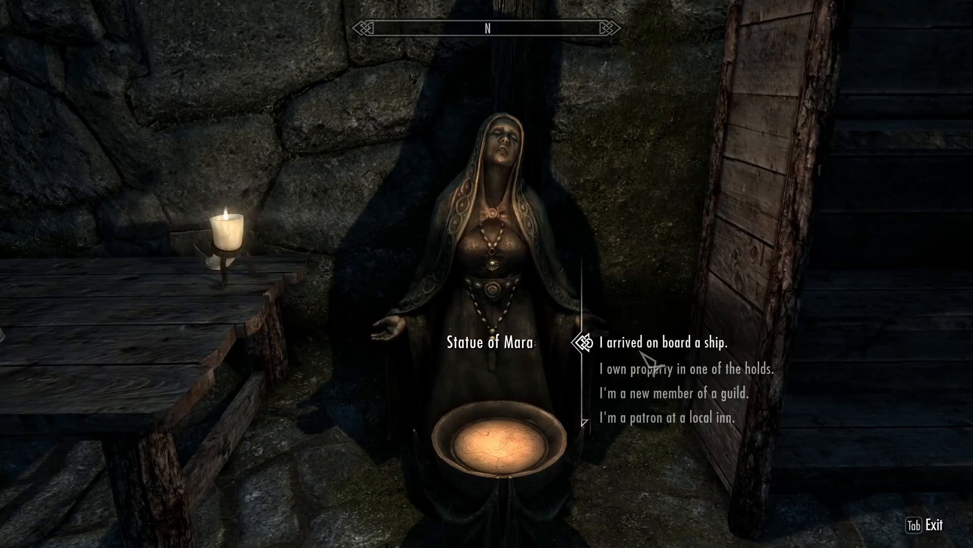
scroll(708, 380, down, 2)
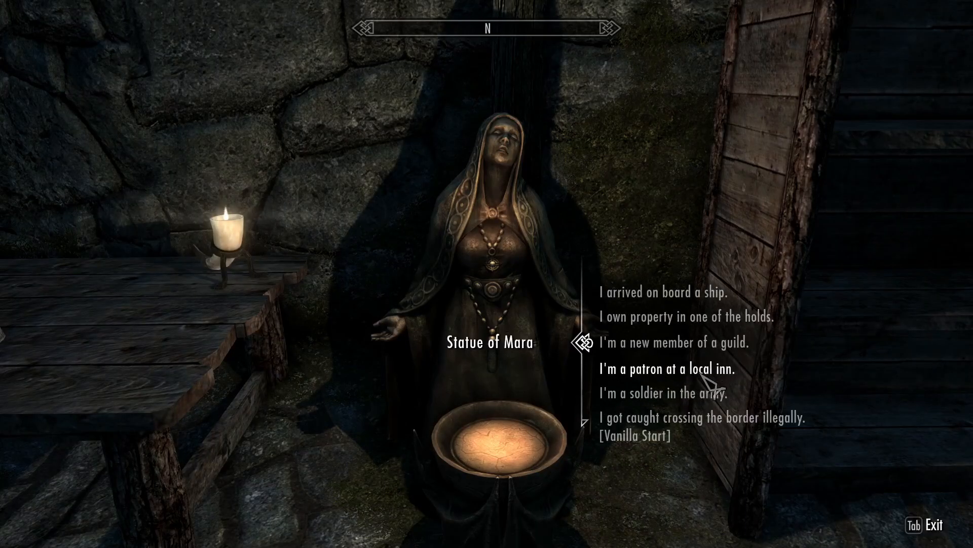
scroll(690, 380, down, 1)
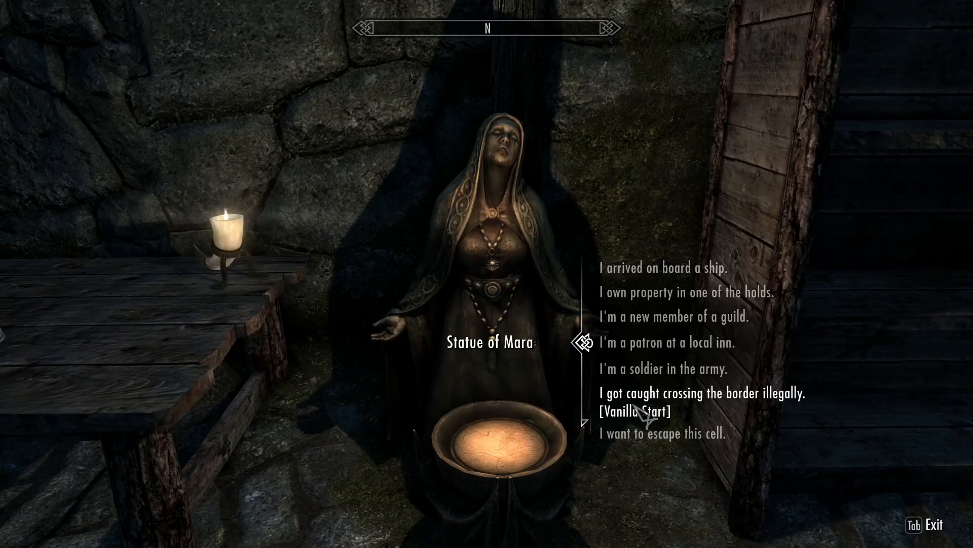
Step: Choose the start as a patron at a local inn, with Winking Skeever [Solitude] as the inn
click(635, 345)
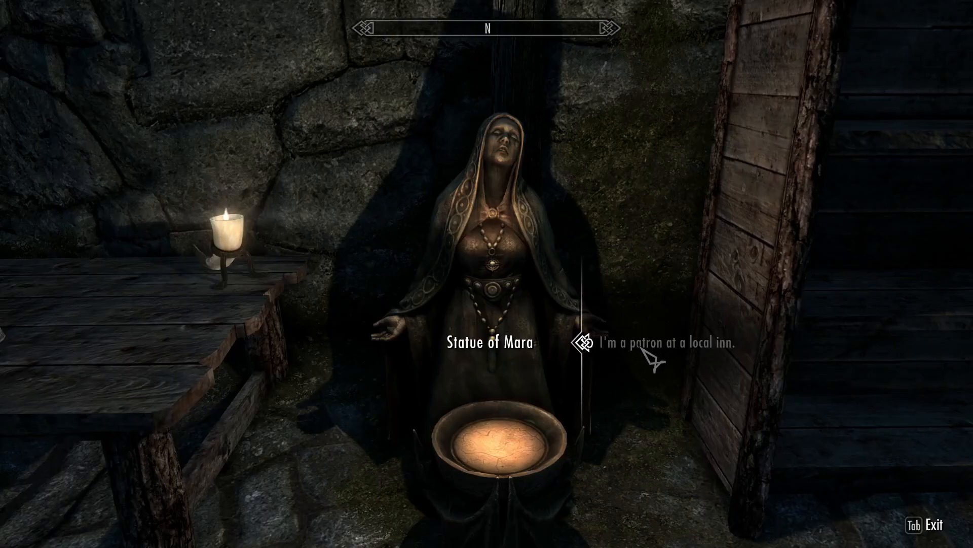
key(e)
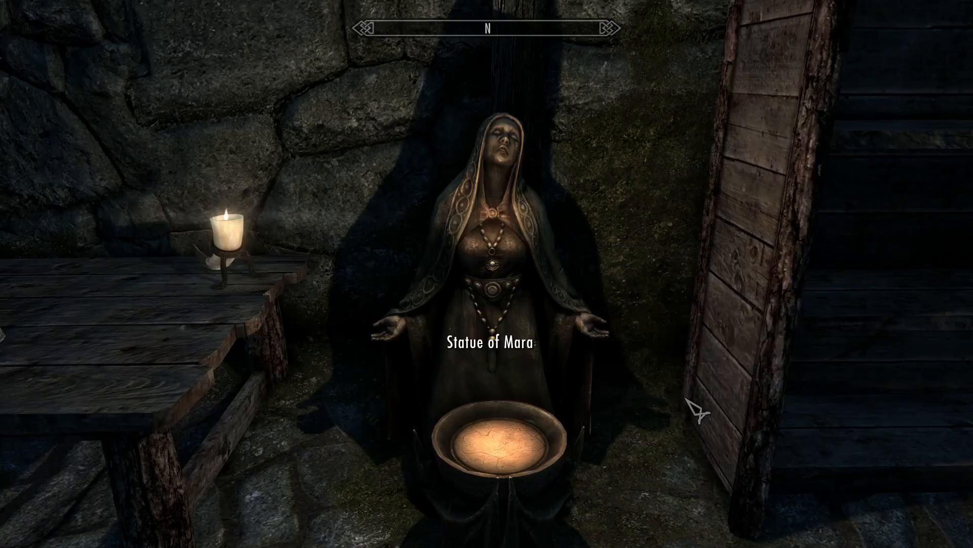
scroll(696, 407, down, 10)
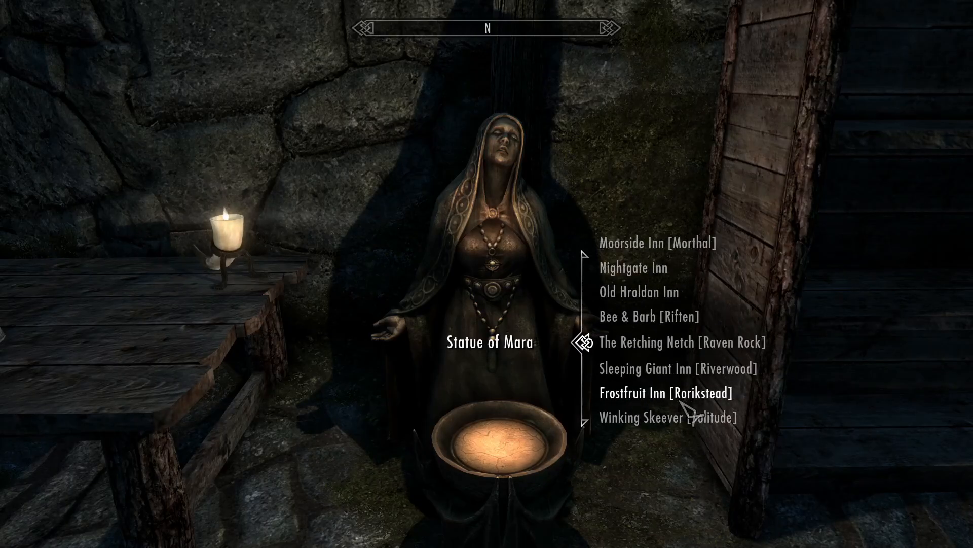
scroll(694, 406, down, 3)
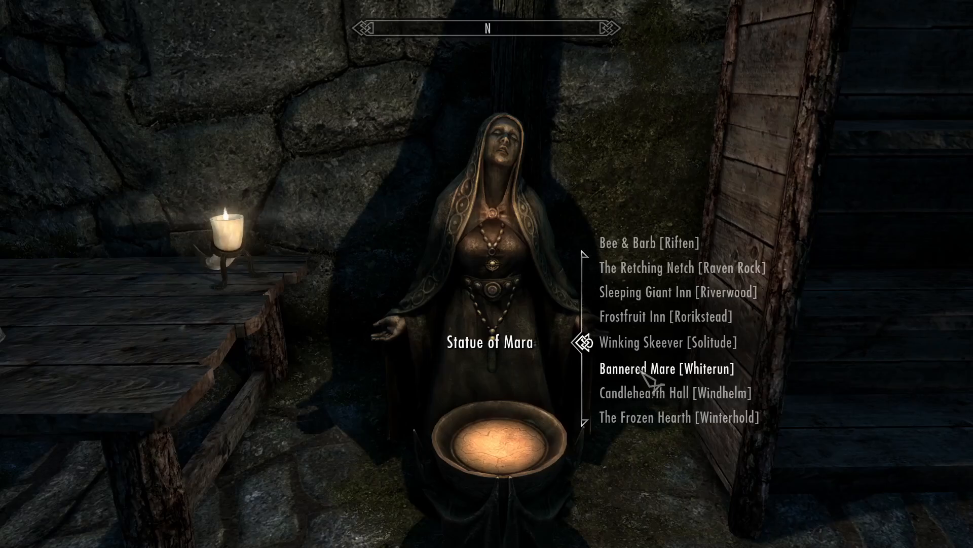
click(640, 345)
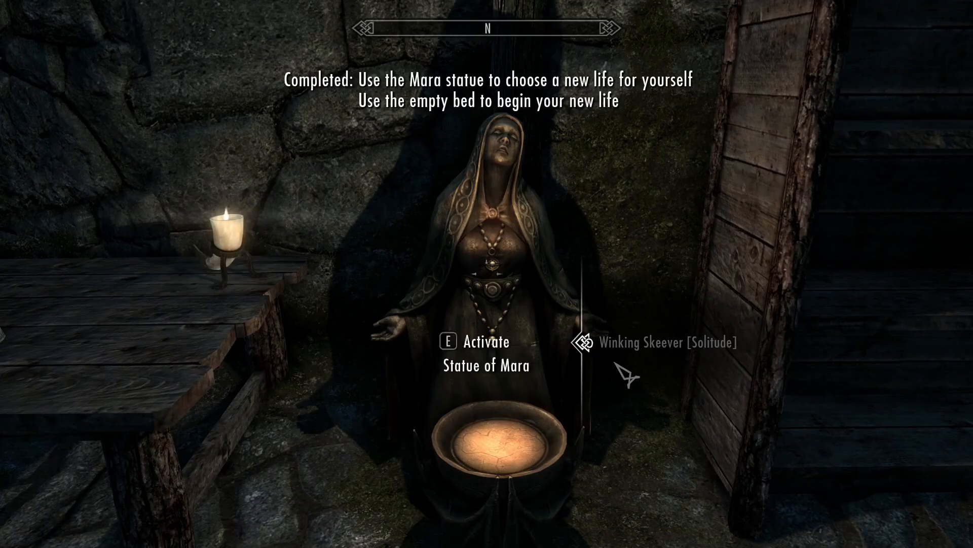
Step: Walk over to the empty bed in the cell and use it to begin the new life
key(w)
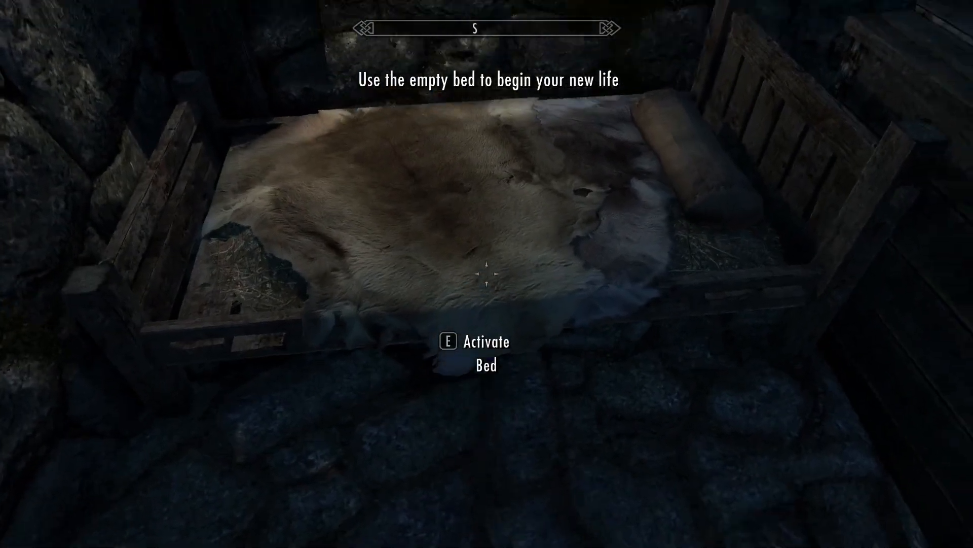
key(e)
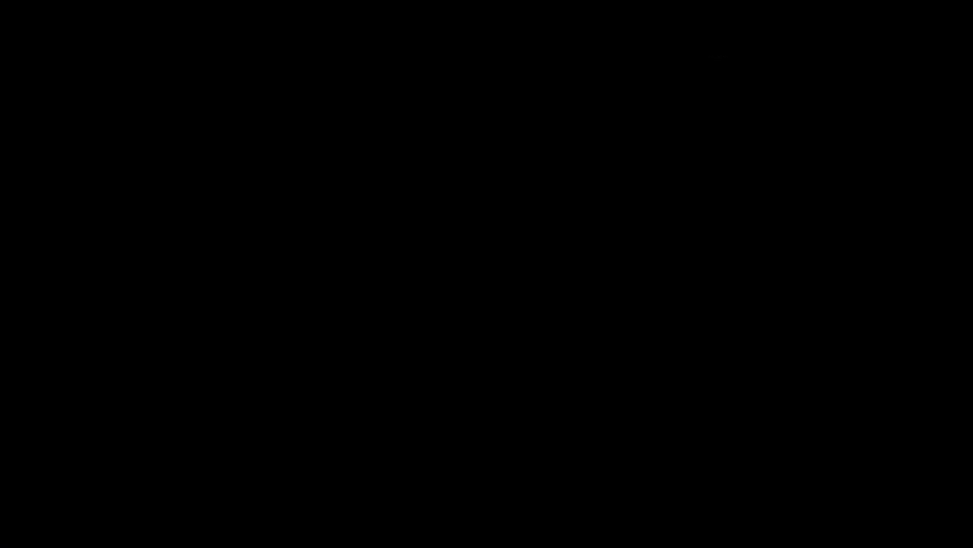
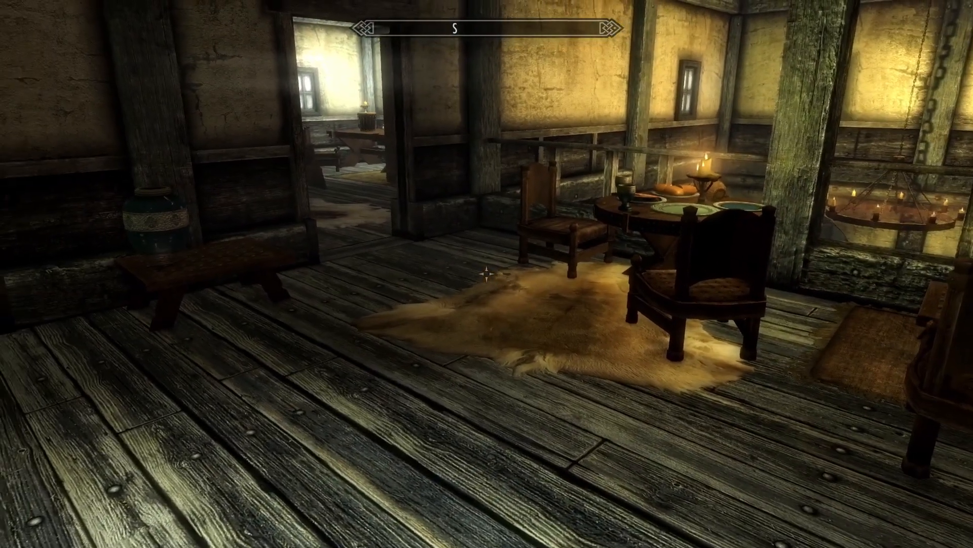
Step: Check the journal's quest entry and system options, and quit the game with the console command qqq
key(j)
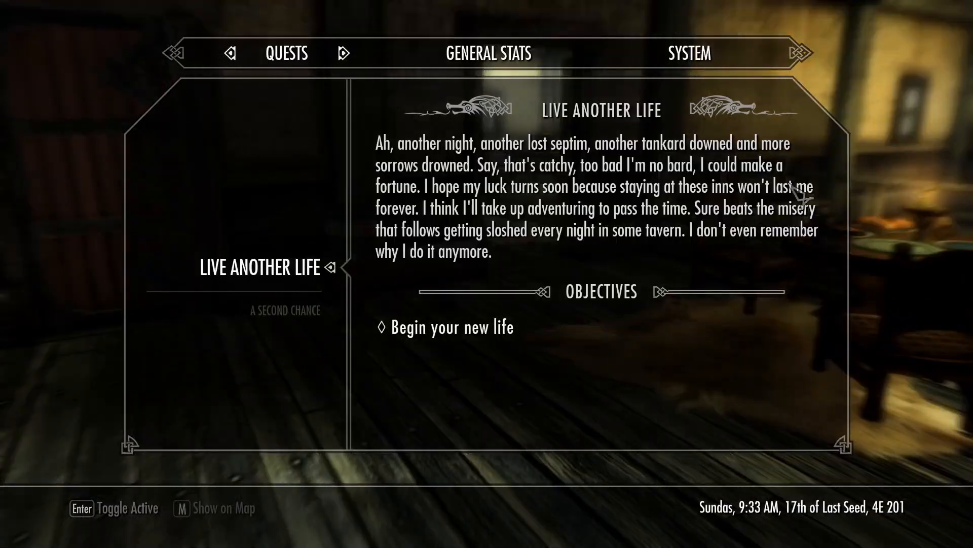
click(690, 57)
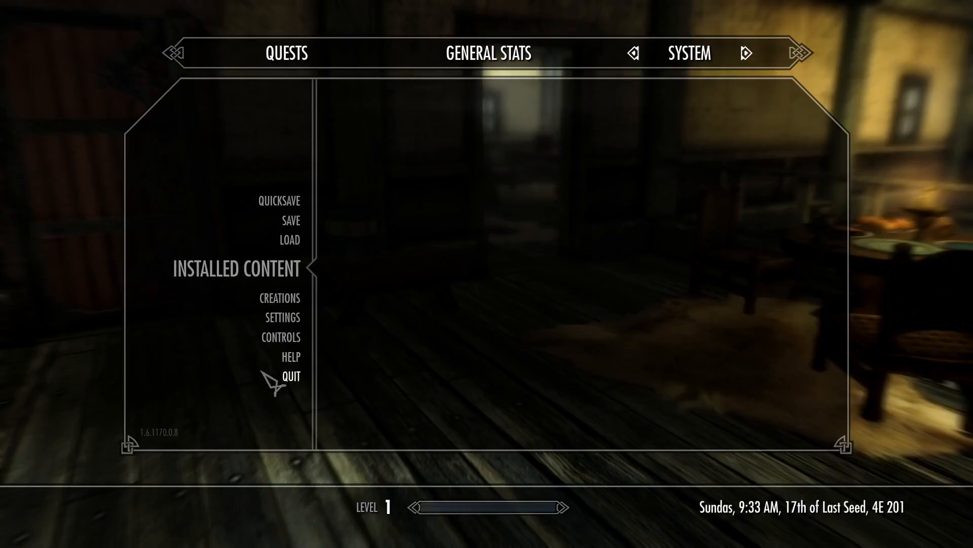
key(Escape)
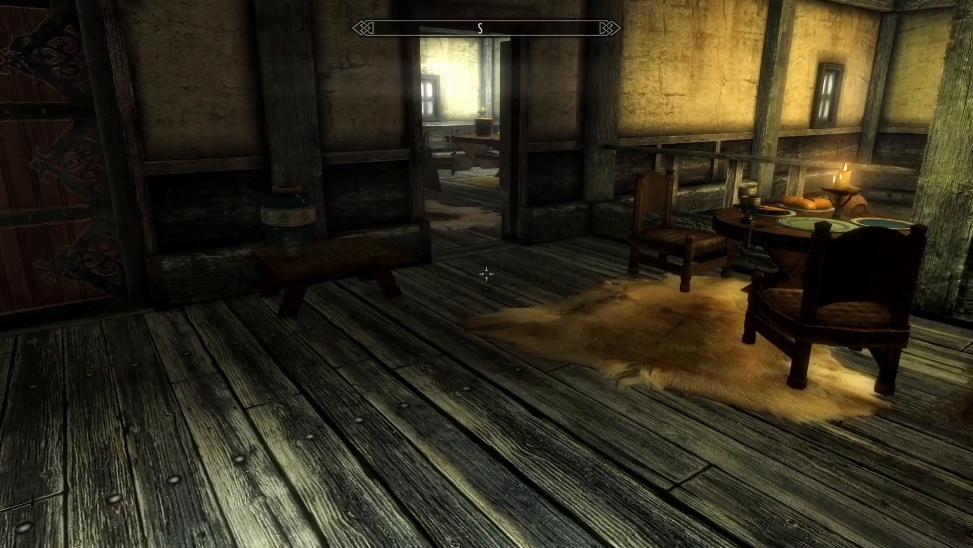
key(grave)
key(grave)
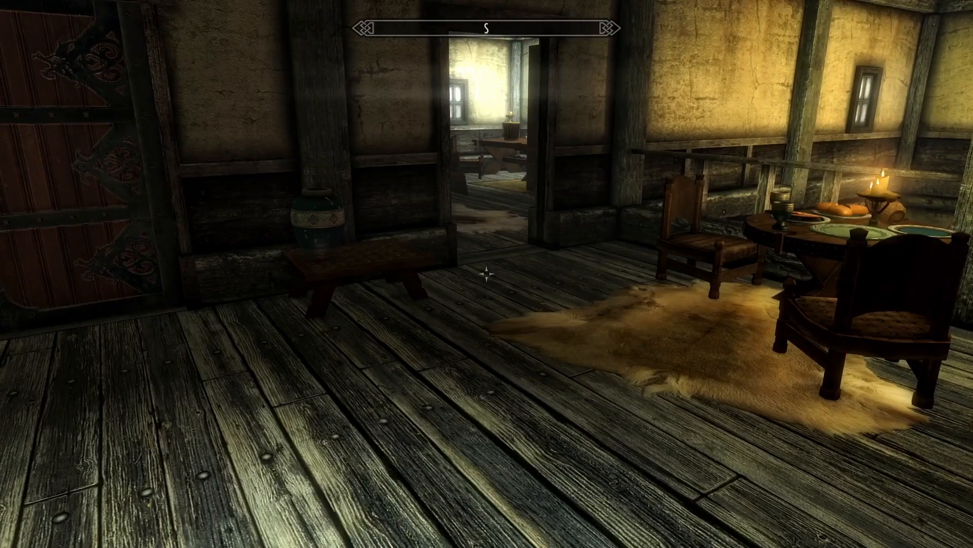
key(grave)
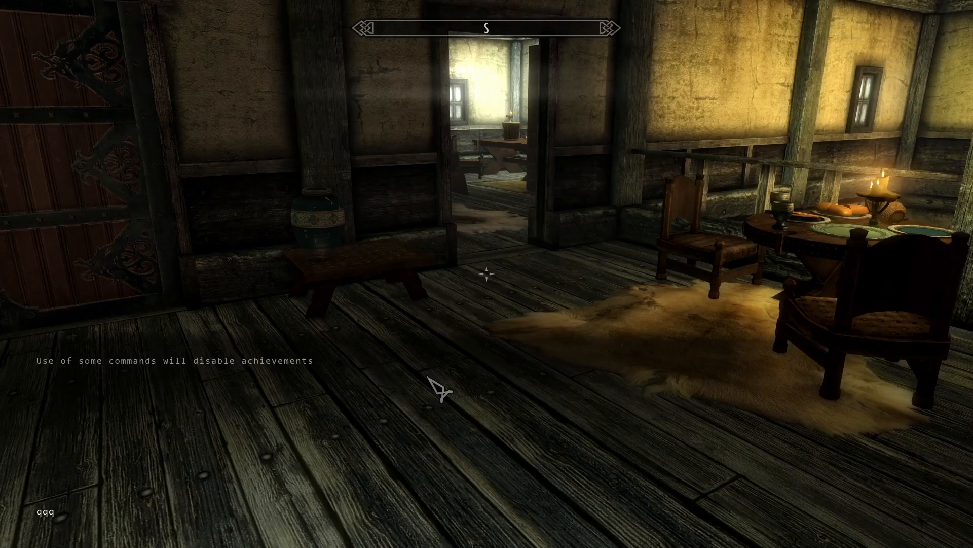
text(qqq)
key(Return)
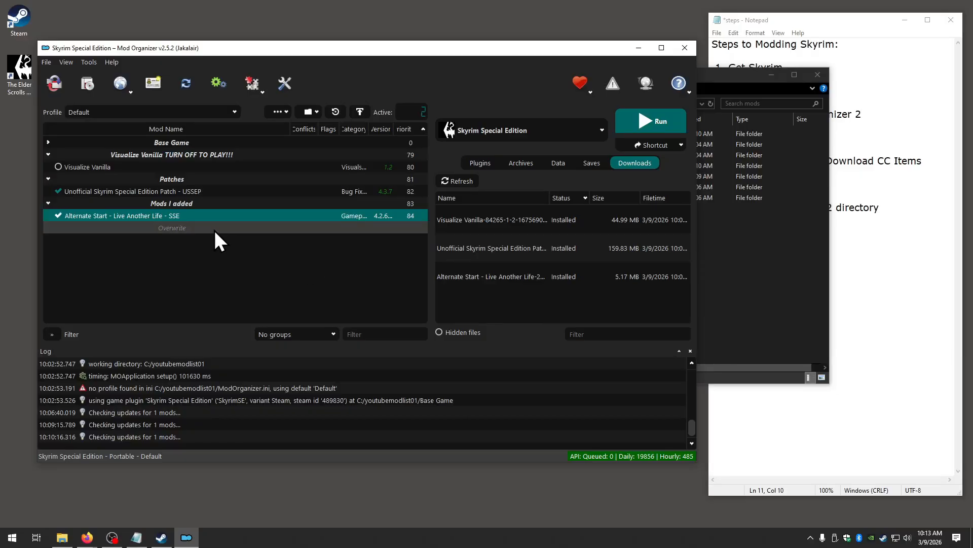
Step: Create a separator named Late Loaders at the end of the mod list, just above Overwrite
right_click(159, 227)
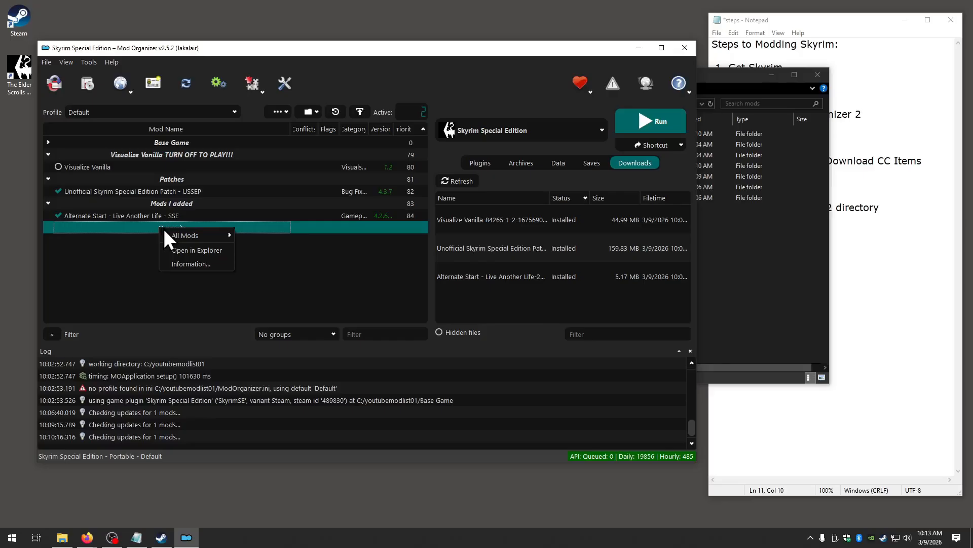
mouse_move(190, 232)
click(260, 263)
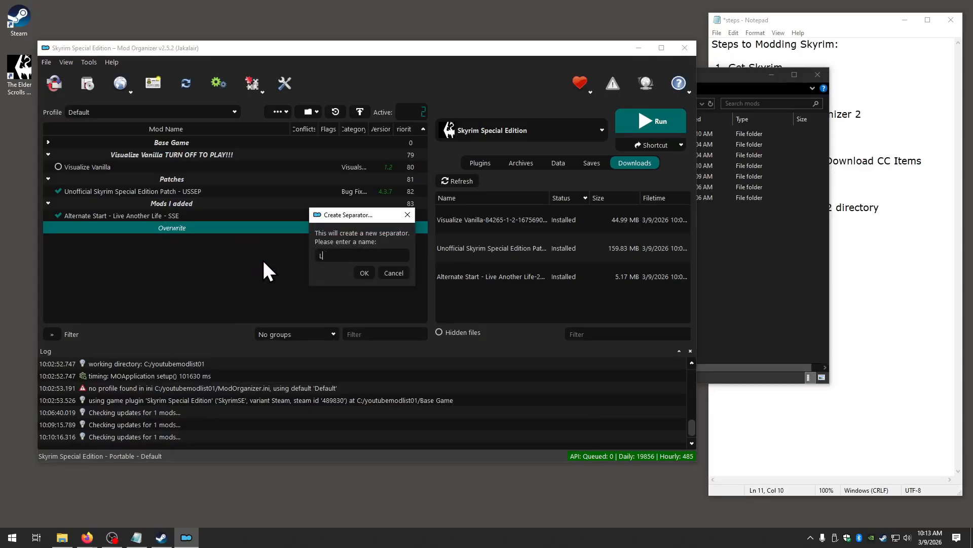
text(Late Loaders)
key(Return)
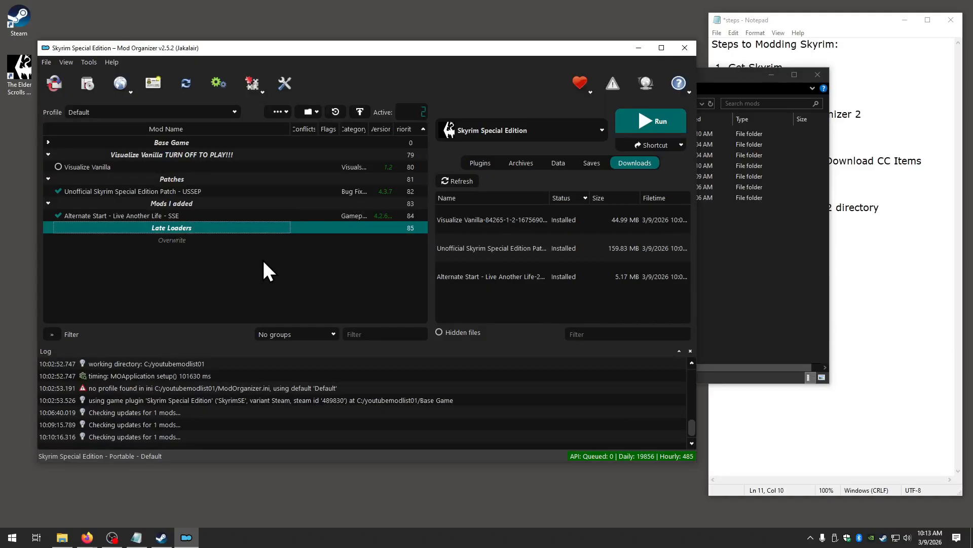
Step: Move Alternate Start - Live Another Life - SSE under the Late Loaders separator and collapse the Visualize Vanilla separator
drag(145, 217, 141, 232)
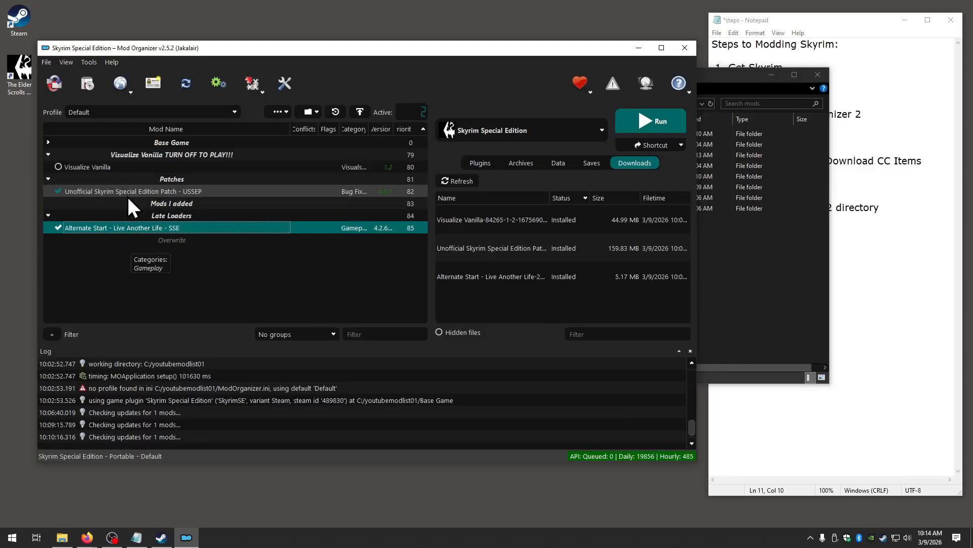
click(48, 155)
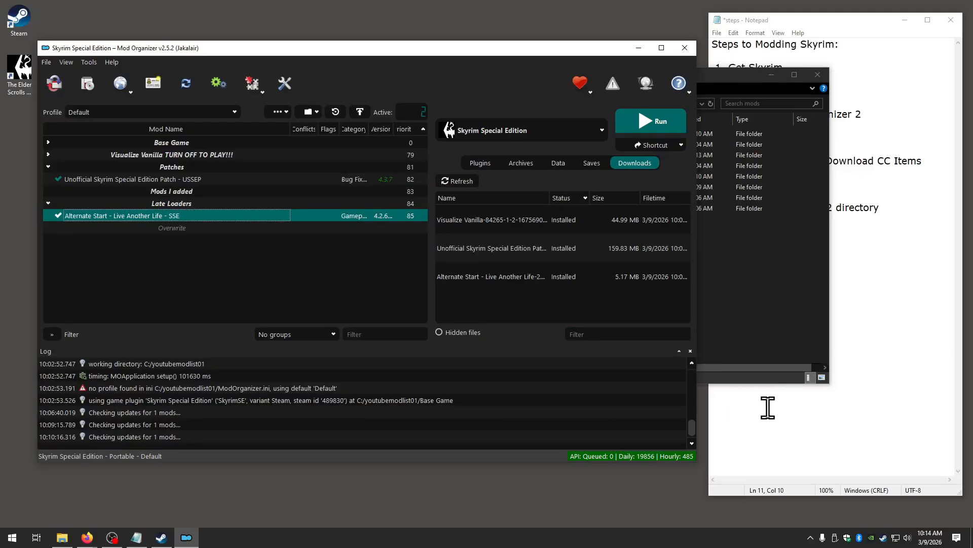
Step: Close Mod Organizer and, in File Explorer, back up the youtubemodlist01 folder on drive C: by compressing it to youtubemodlist01.rar
click(766, 406)
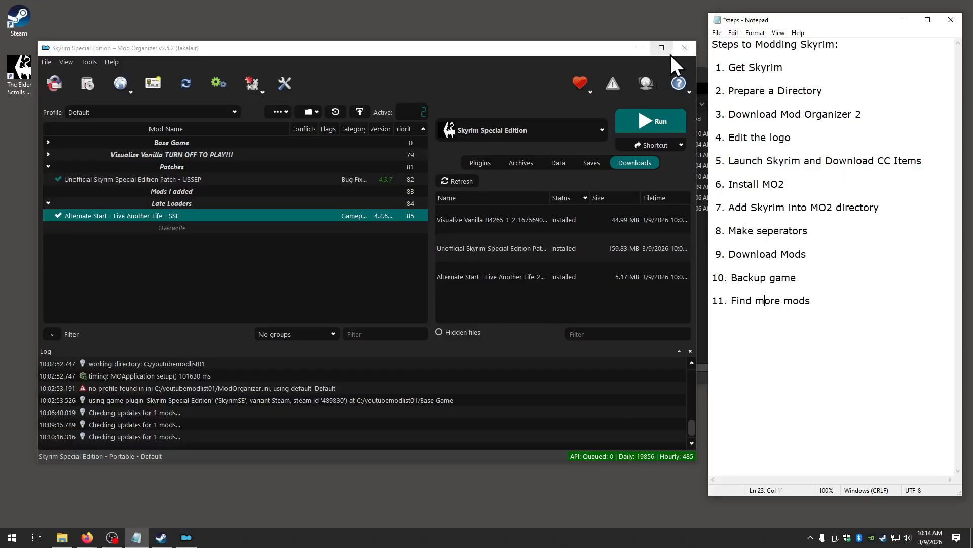
click(685, 49)
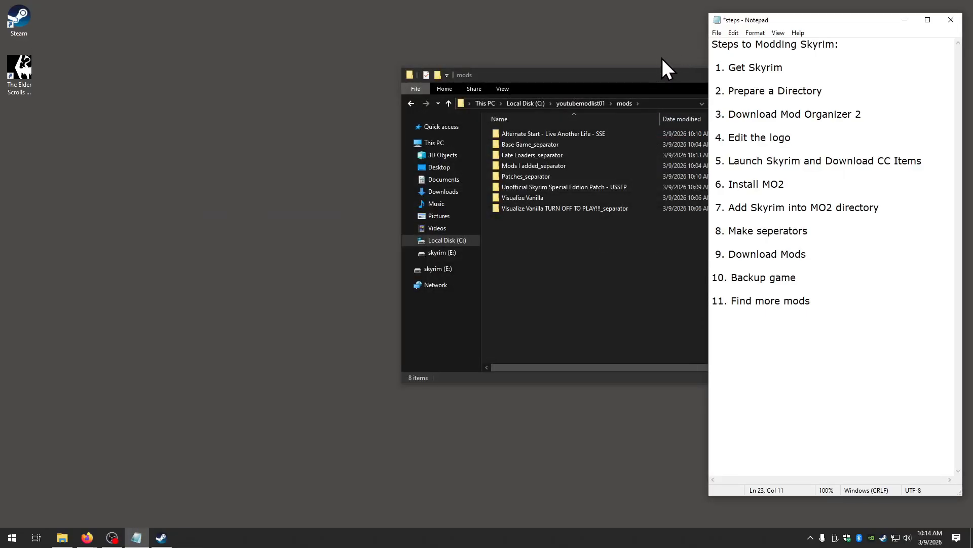
drag(594, 76, 392, 93)
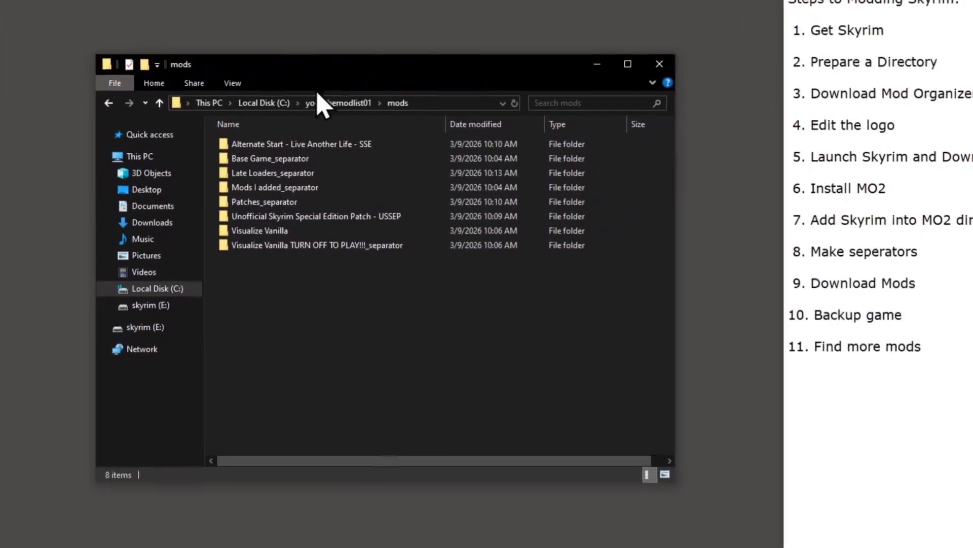
click(262, 103)
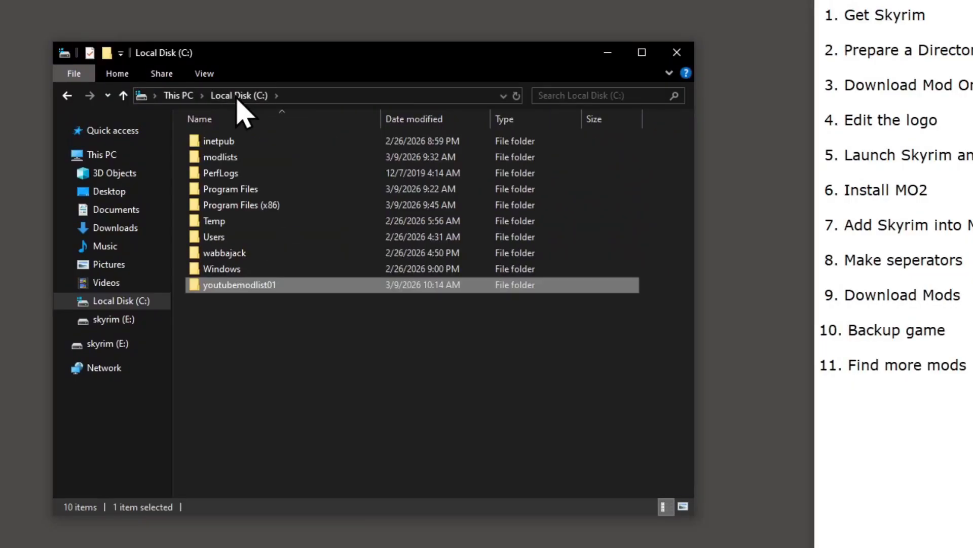
right_click(229, 299)
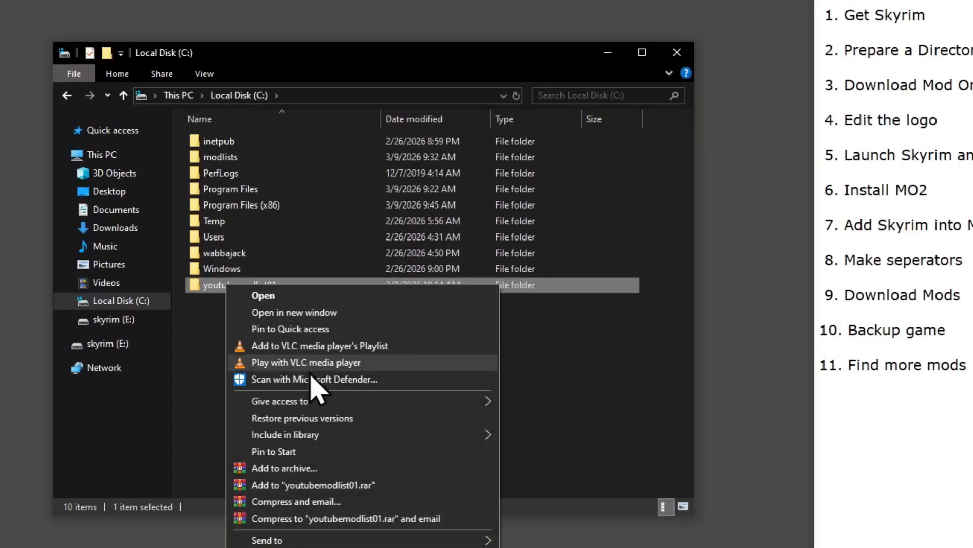
click(298, 485)
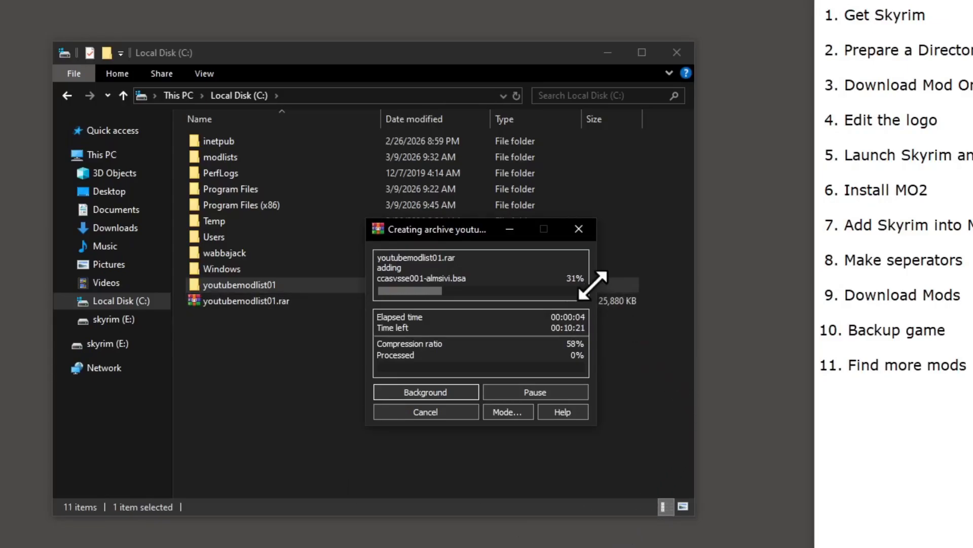
drag(467, 235, 536, 60)
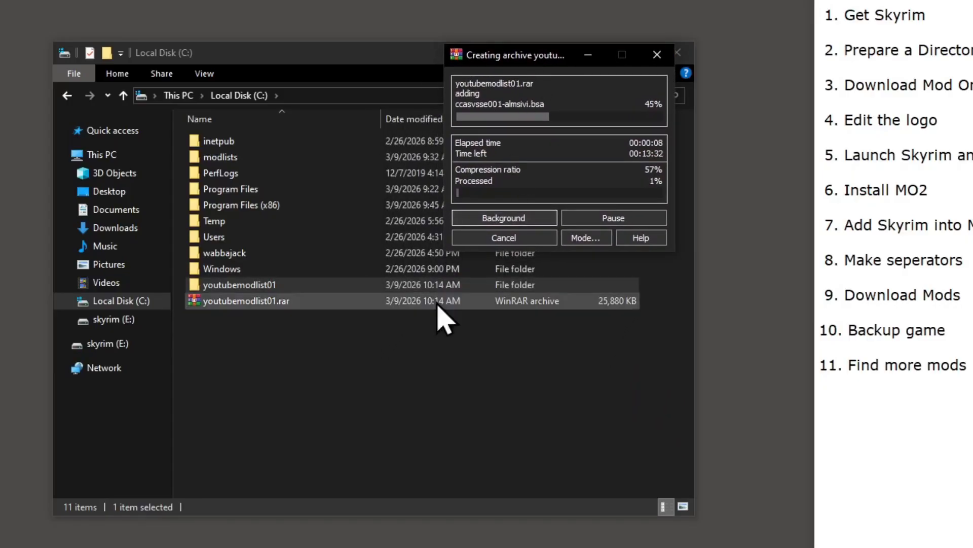